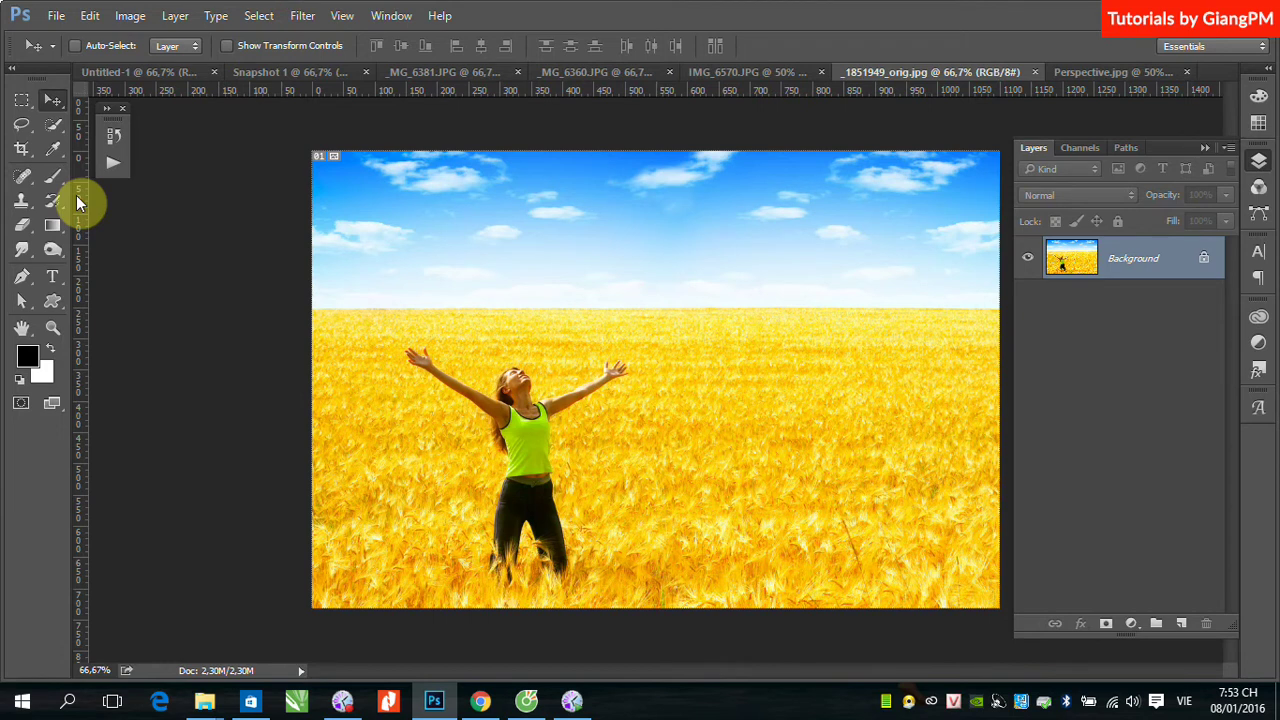
# Crop to a rectangular marquee around the woman via Image > Crop, then undo and deselect
pyautogui.click(120, 16)
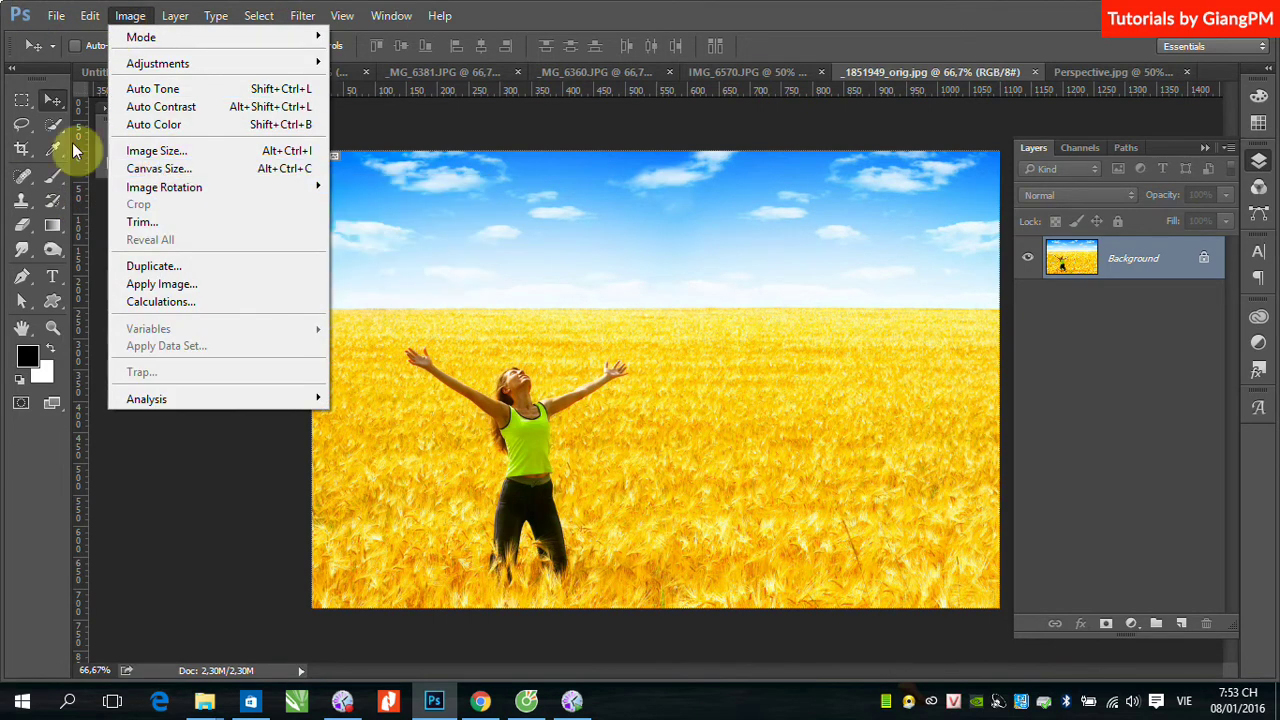
pyautogui.click(22, 100)
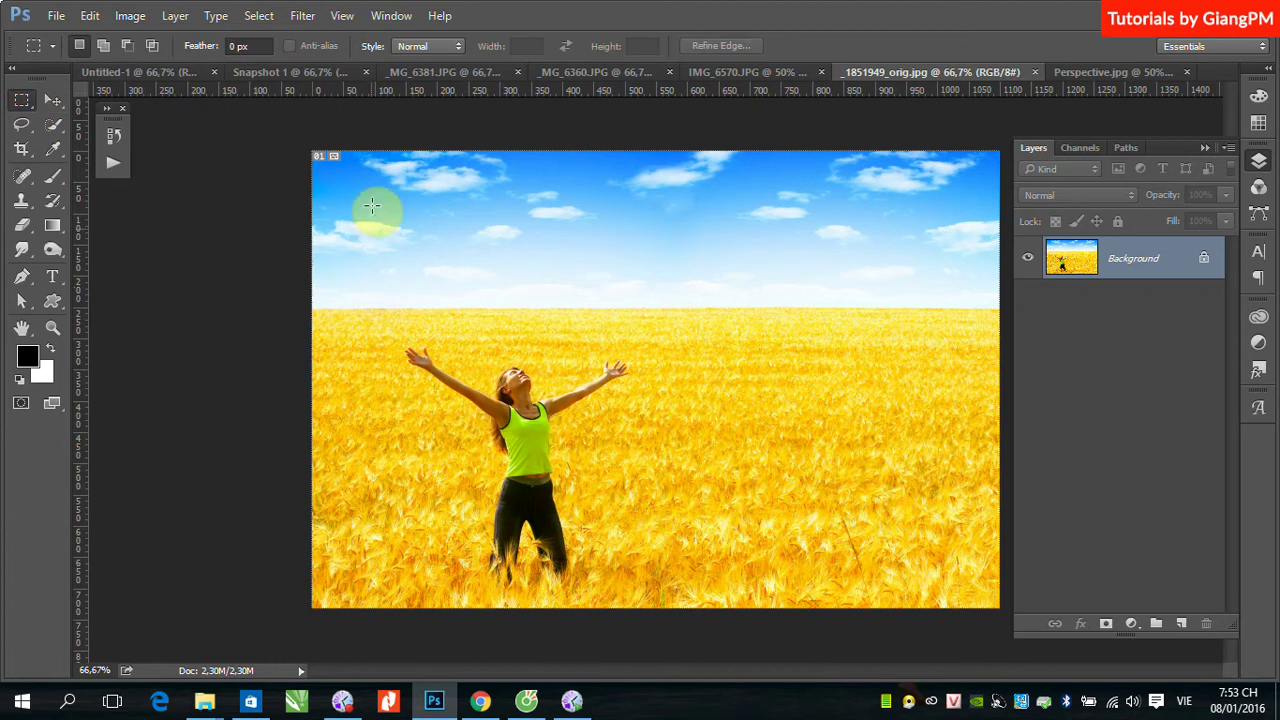
pyautogui.moveTo(374, 153)
pyautogui.mouseDown()
pyautogui.moveTo(647, 637)
pyautogui.moveTo(660, 634)
pyautogui.mouseUp()
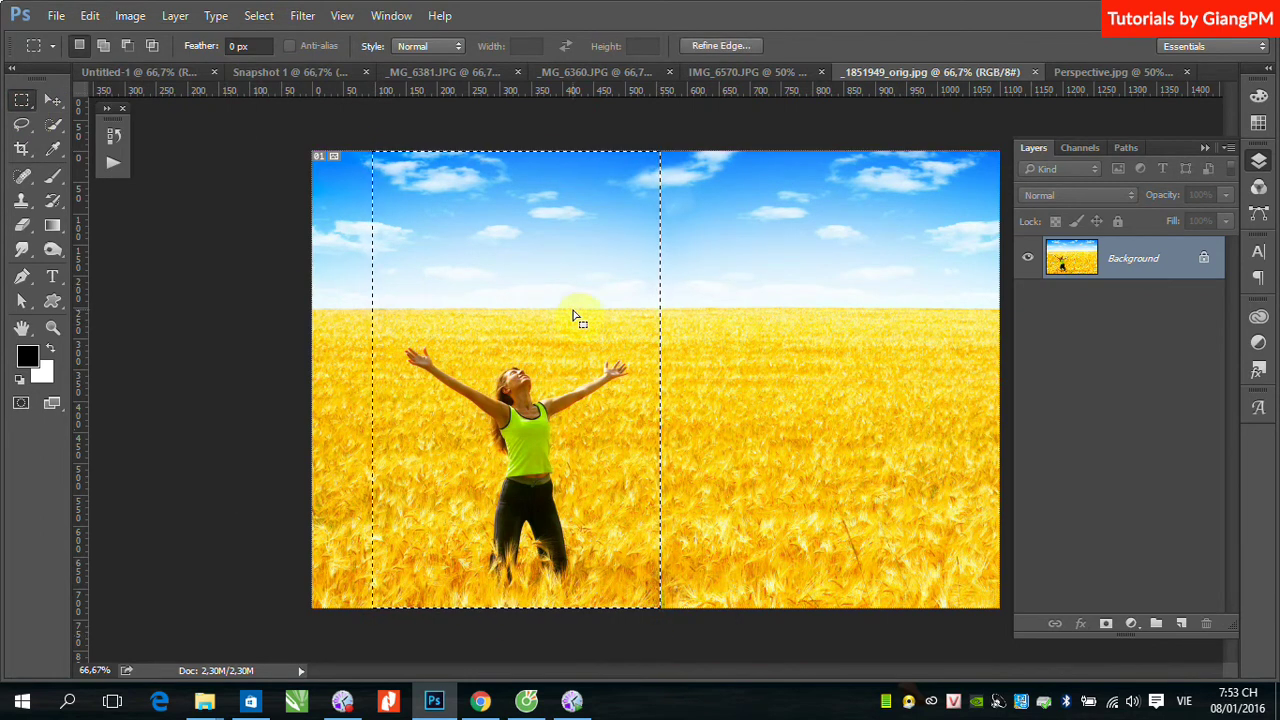
pyautogui.click(130, 15)
pyautogui.click(167, 204)
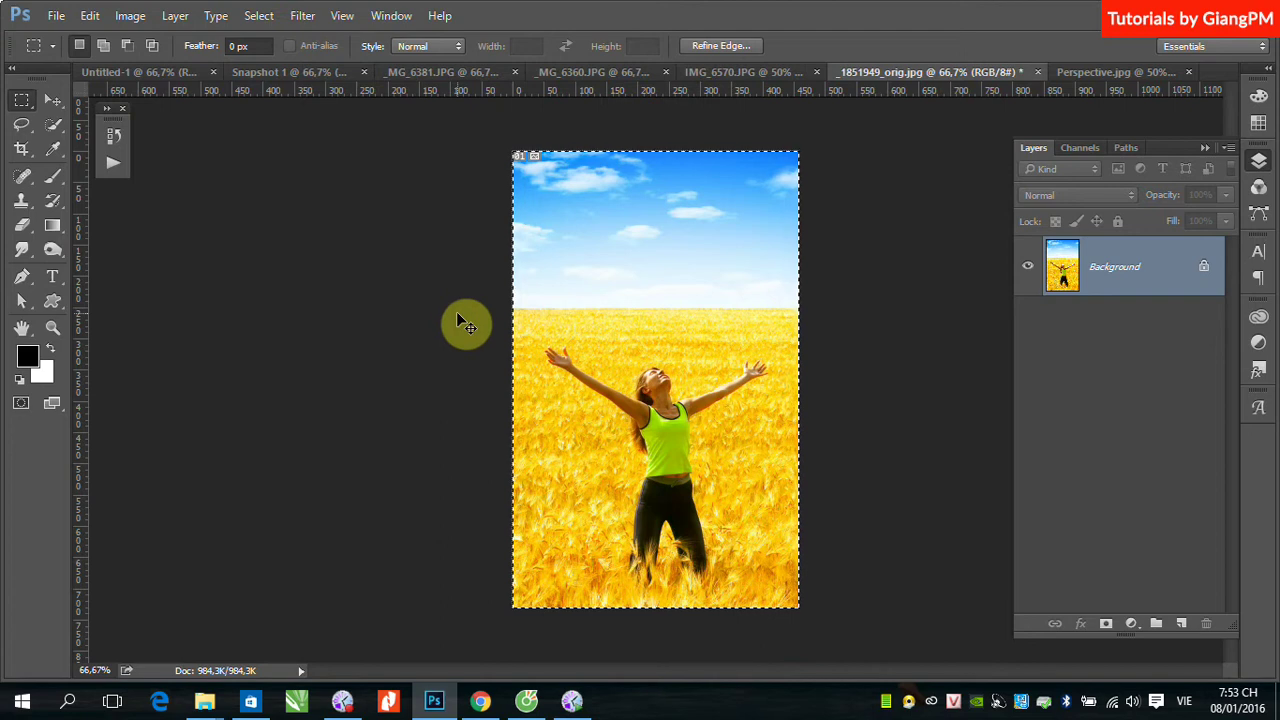
pyautogui.hotkey('ctrl', 'z')
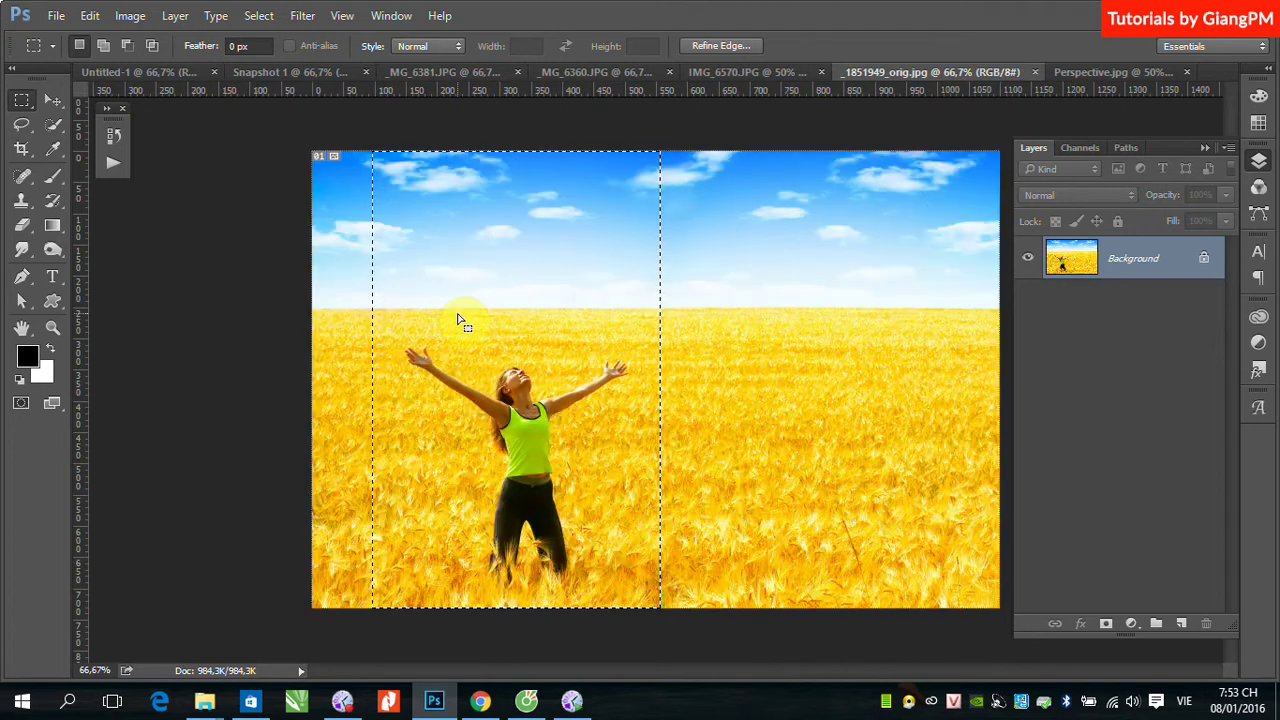
pyautogui.click(55, 108)
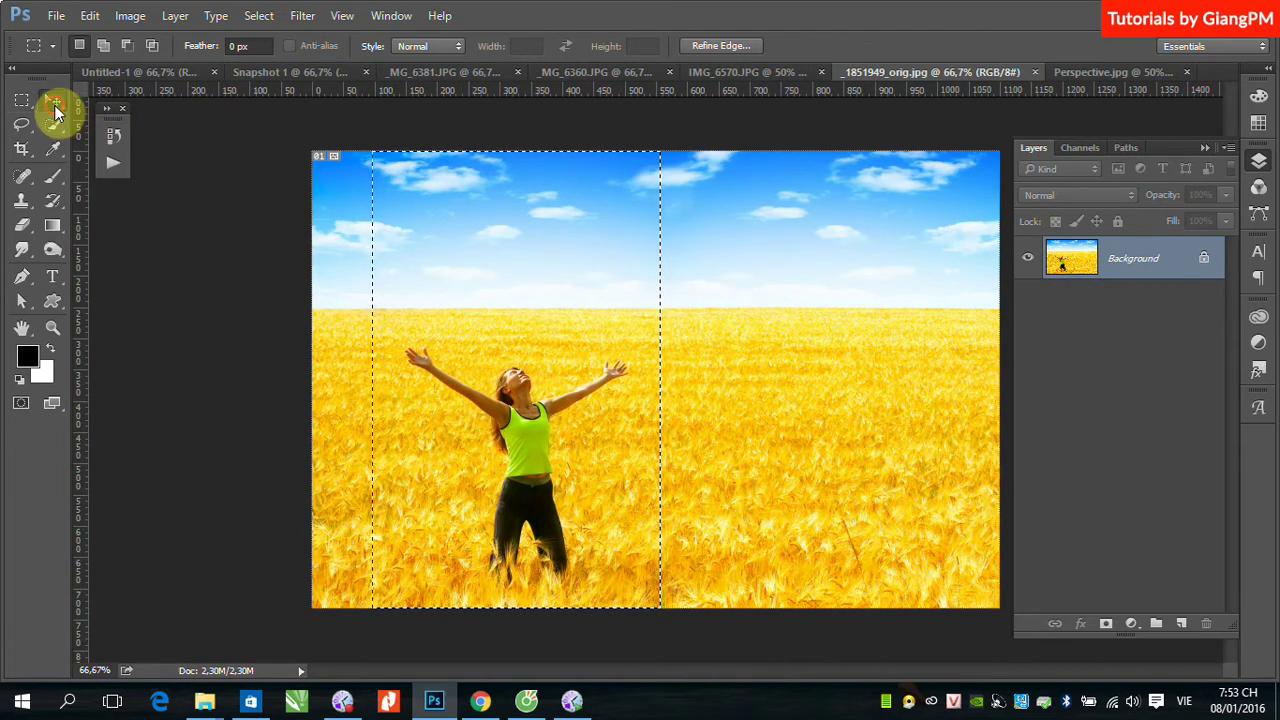
pyautogui.hotkey('ctrl', 'd')
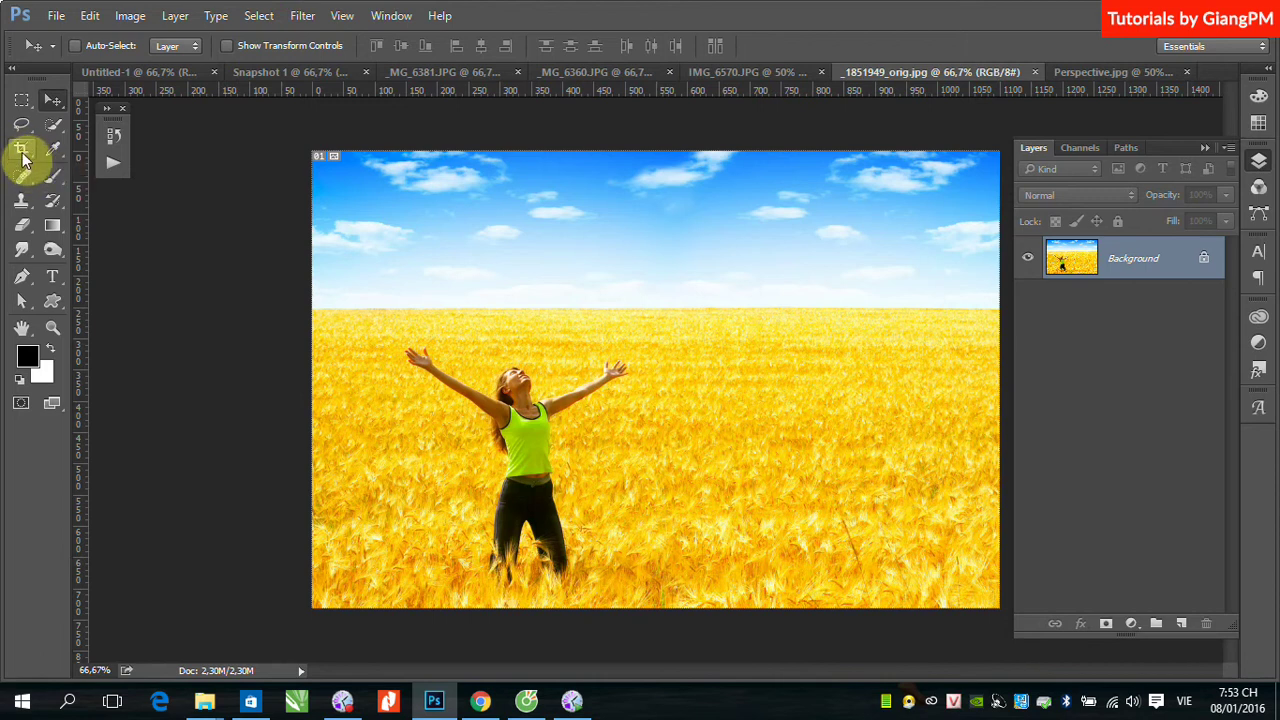
# Crop to a tall portrait box around the woman, adjusting its top, bottom and right edges
pyautogui.click(23, 152)
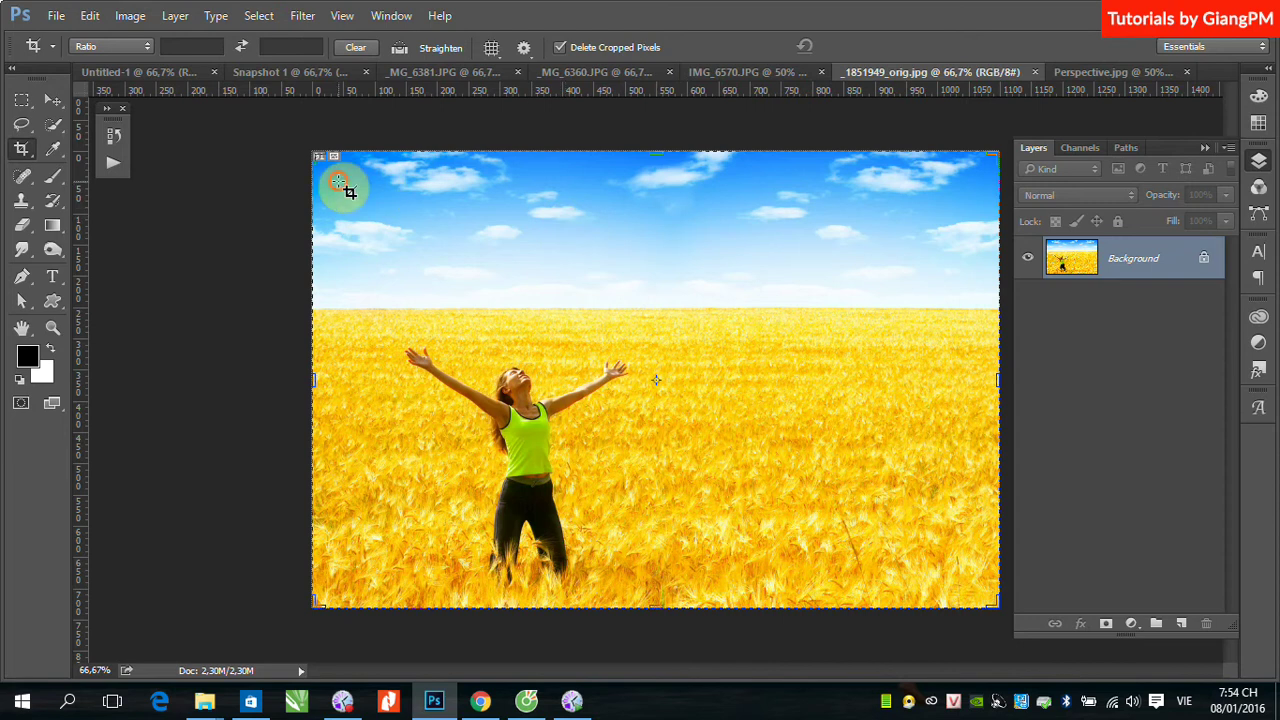
pyautogui.moveTo(337, 181)
pyautogui.mouseDown()
pyautogui.moveTo(493, 318)
pyautogui.moveTo(684, 605)
pyautogui.mouseUp()
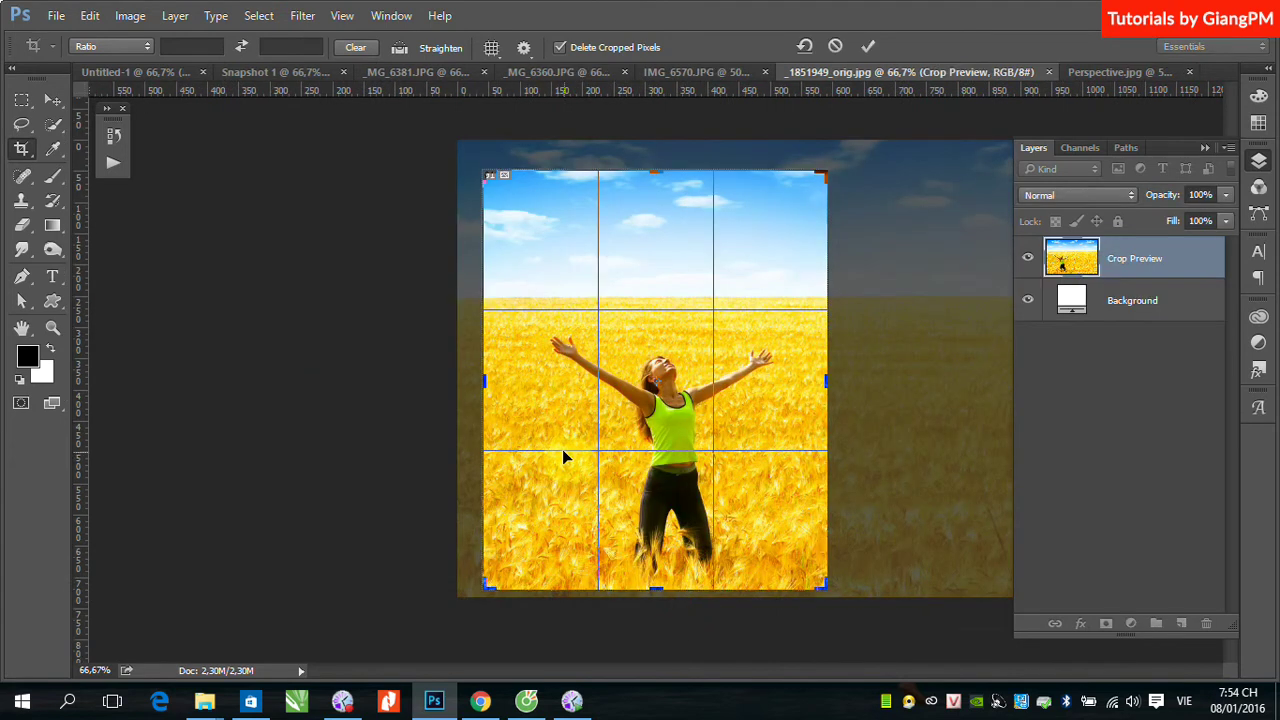
pyautogui.click(1207, 148)
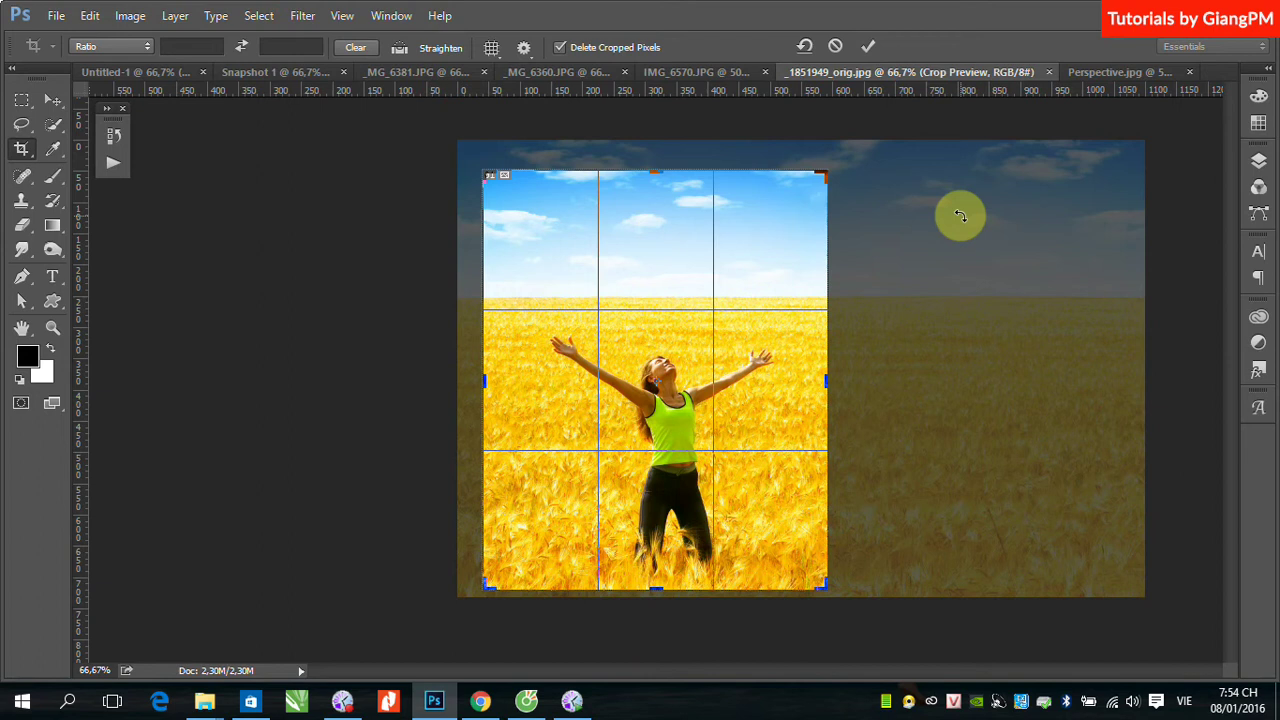
pyautogui.moveTo(655, 171)
pyautogui.mouseDown()
pyautogui.moveTo(658, 153)
pyautogui.moveTo(660, 168)
pyautogui.mouseUp()
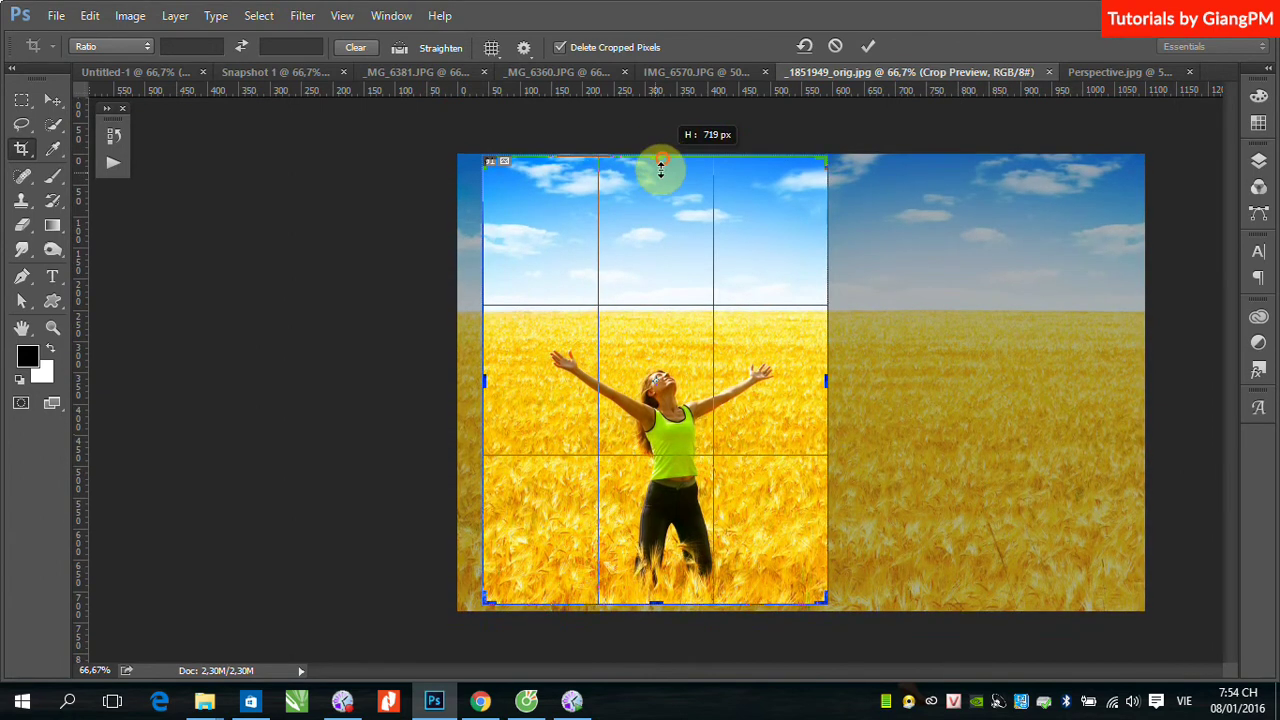
pyautogui.moveTo(657, 602); pyautogui.dragTo(656, 603)
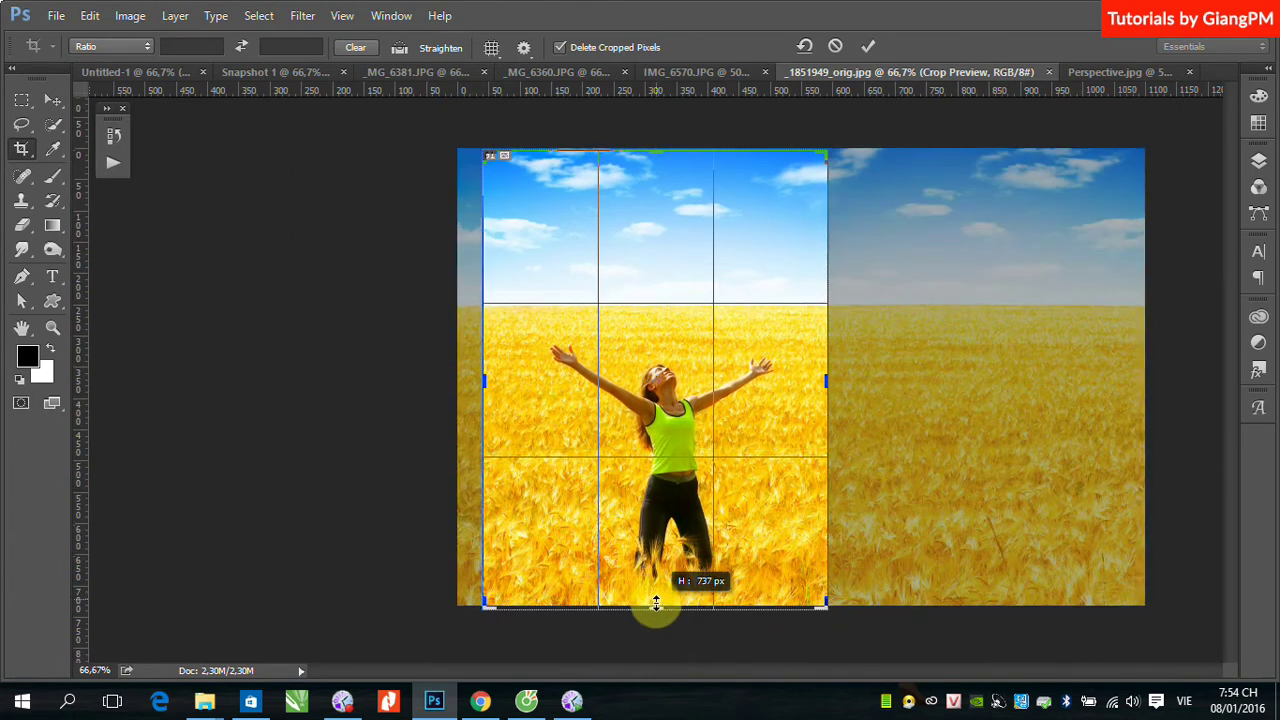
pyautogui.moveTo(827, 380)
pyautogui.mouseDown()
pyautogui.moveTo(914, 379)
pyautogui.moveTo(830, 387)
pyautogui.mouseUp()
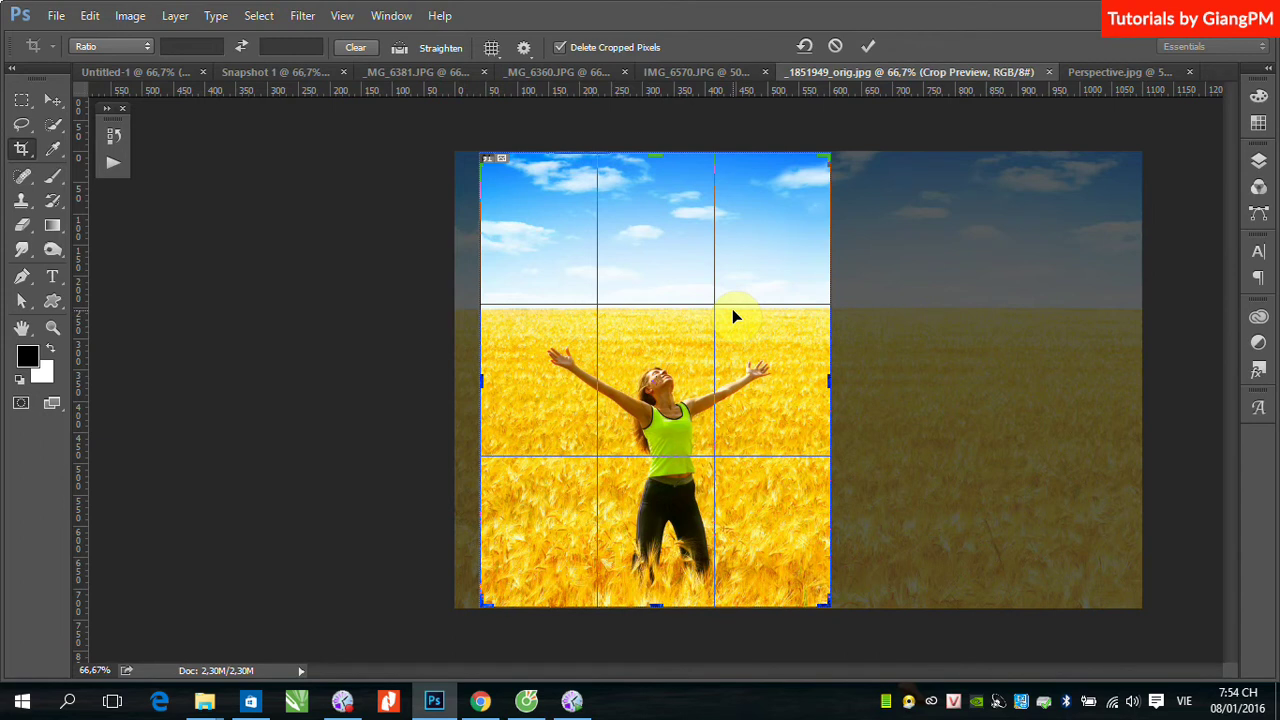
pyautogui.press('Return')
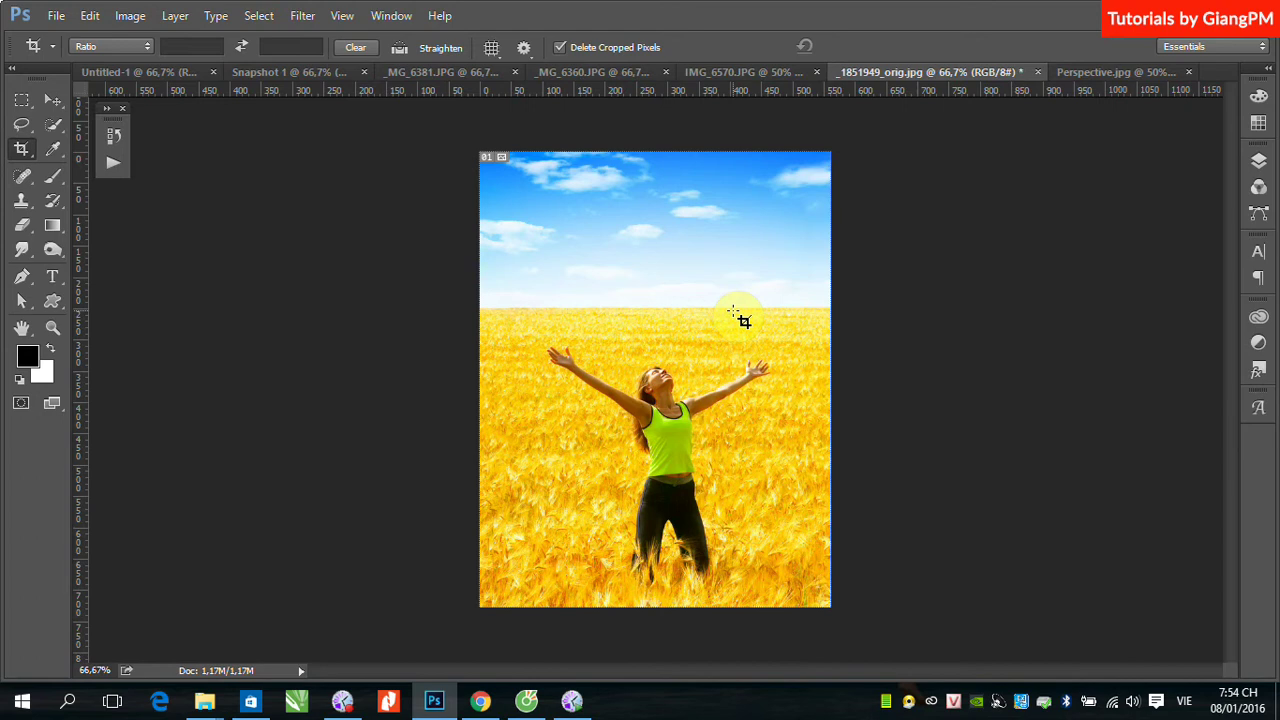
# Undo the crop, browse the crop ratio presets, and bring up the Open dialog
pyautogui.hotkey('ctrl', 'z')
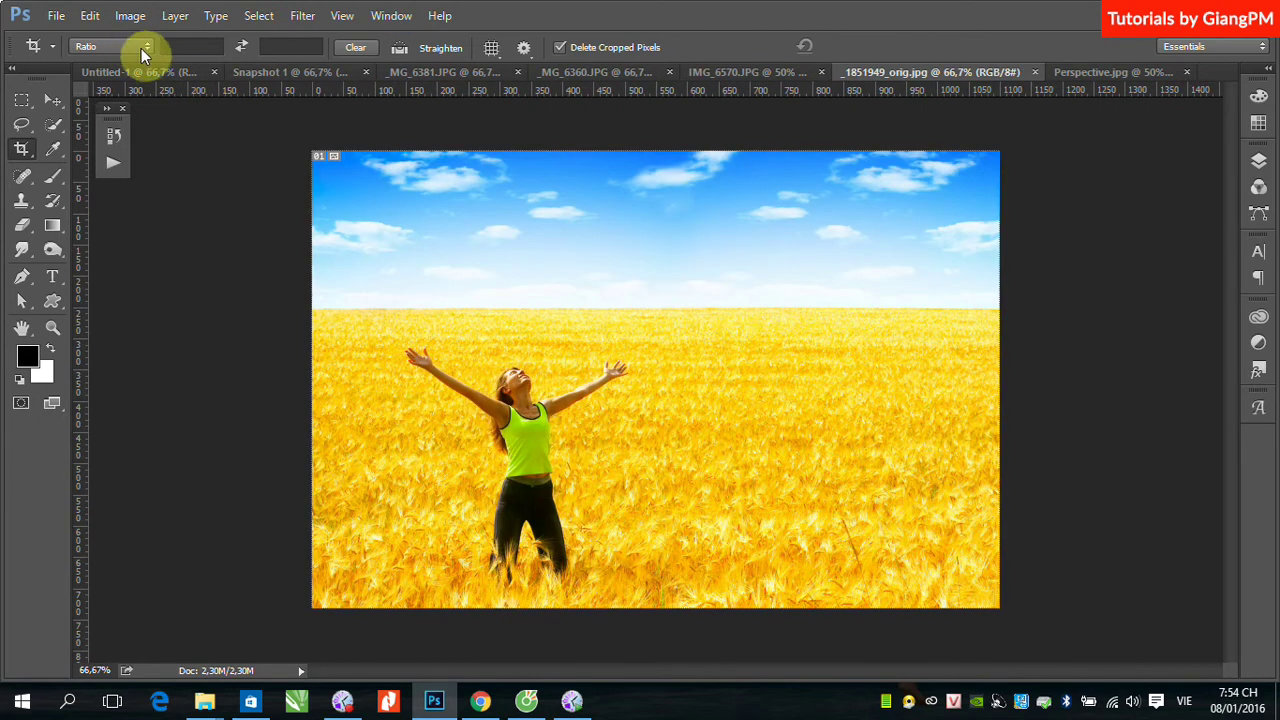
pyautogui.click(143, 45)
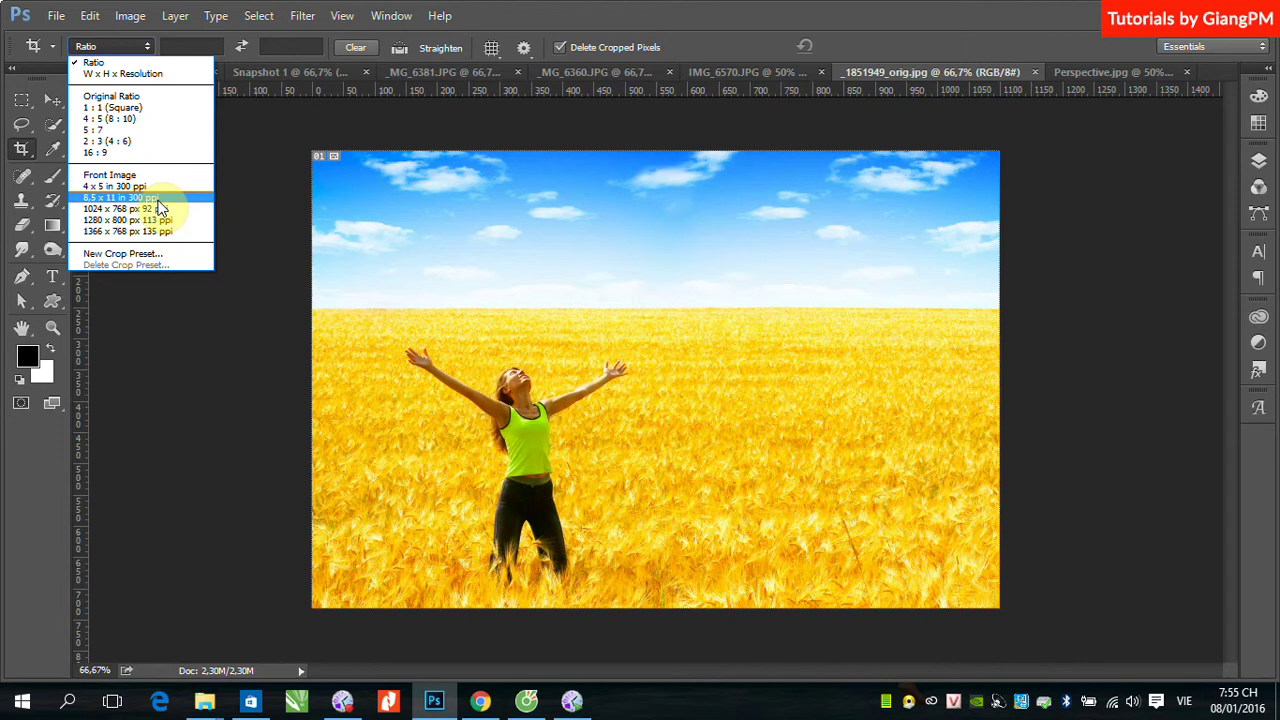
pyautogui.click(735, 20)
pyautogui.click(185, 46)
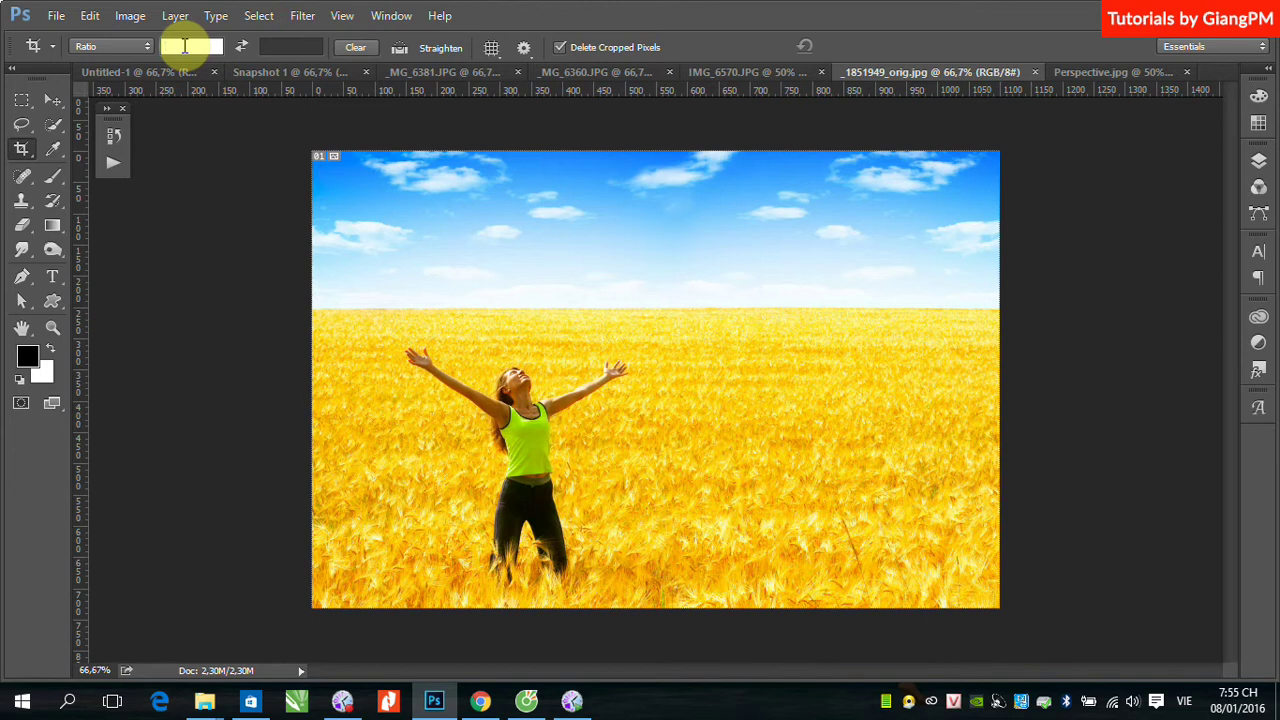
pyautogui.click(56, 15)
pyautogui.click(316, 204)
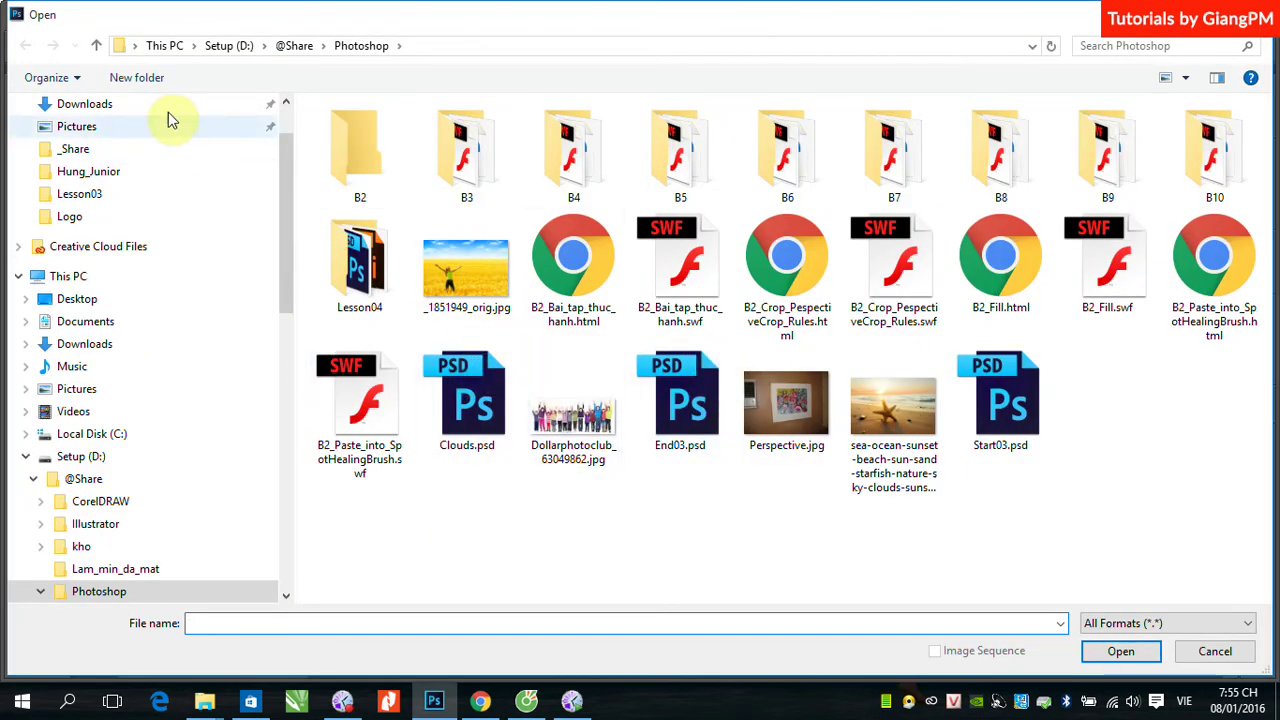
pyautogui.click(295, 46)
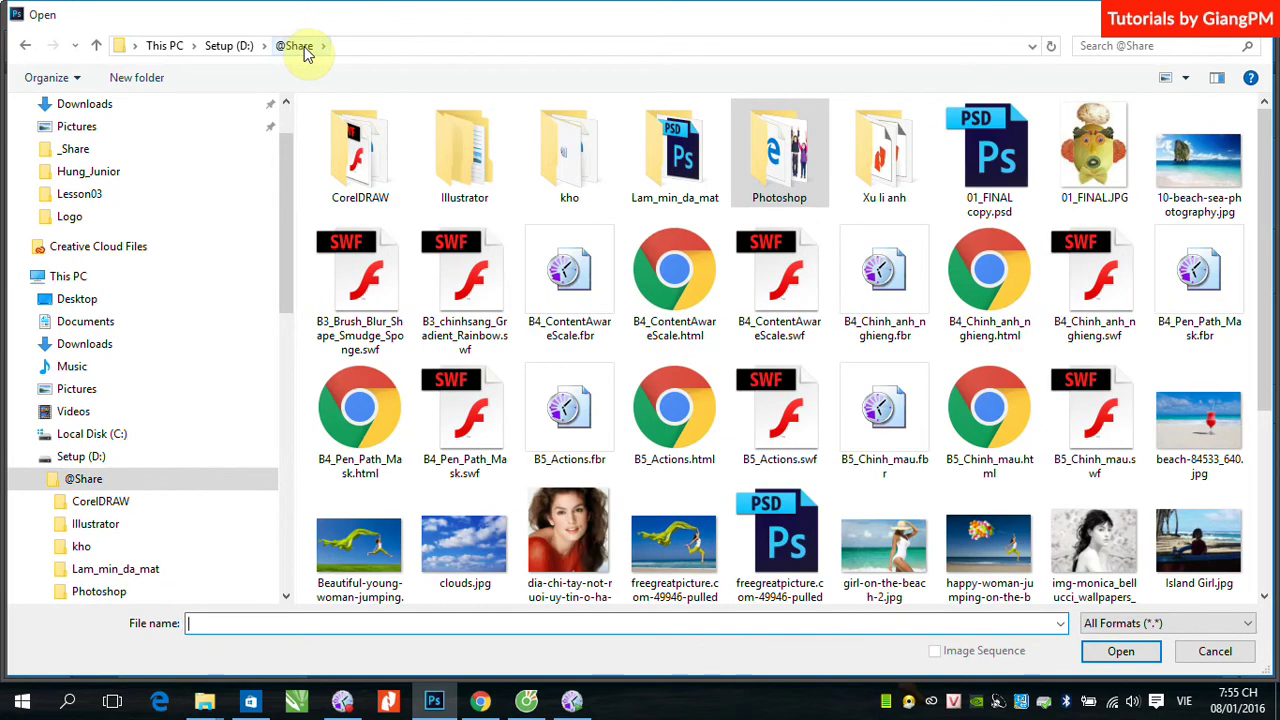
pyautogui.doubleClick(1090, 530)
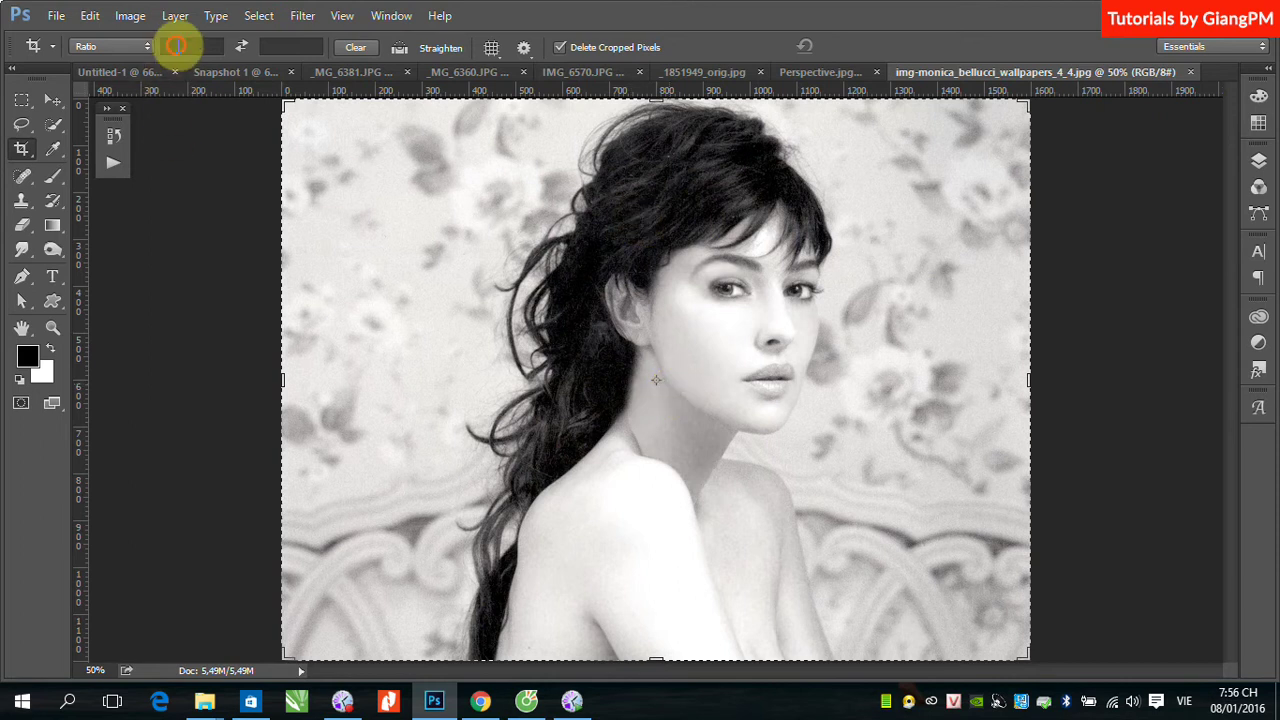
# Enter a 3 by 4 cm crop ratio in the Crop tool options
pyautogui.click(180, 46)
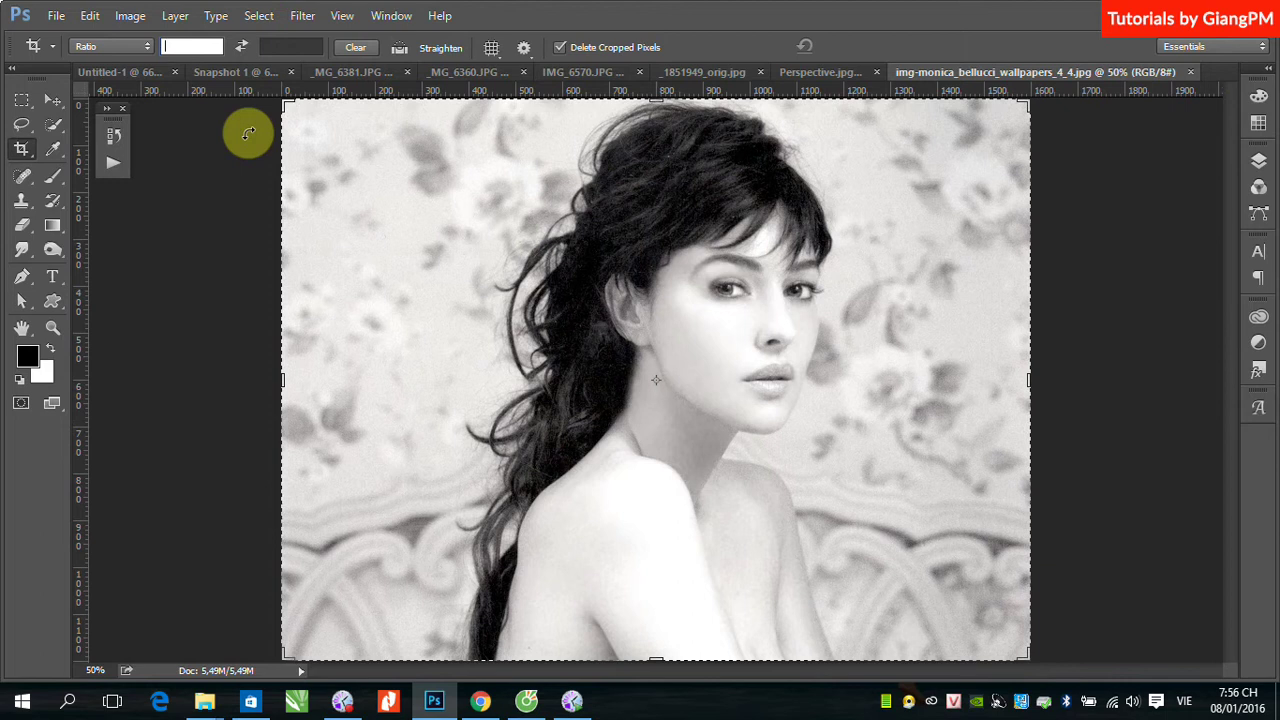
pyautogui.write('3')
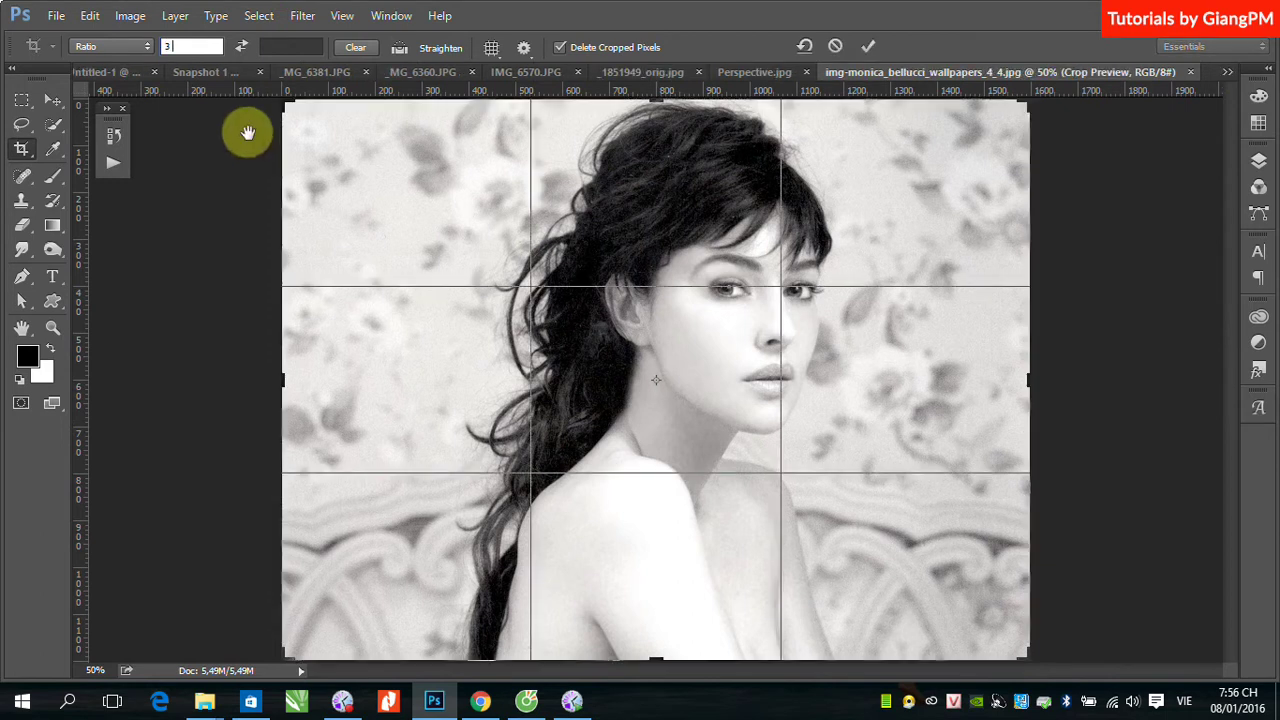
pyautogui.write(' c')
pyautogui.press('BackSpace')
pyautogui.press('BackSpace')
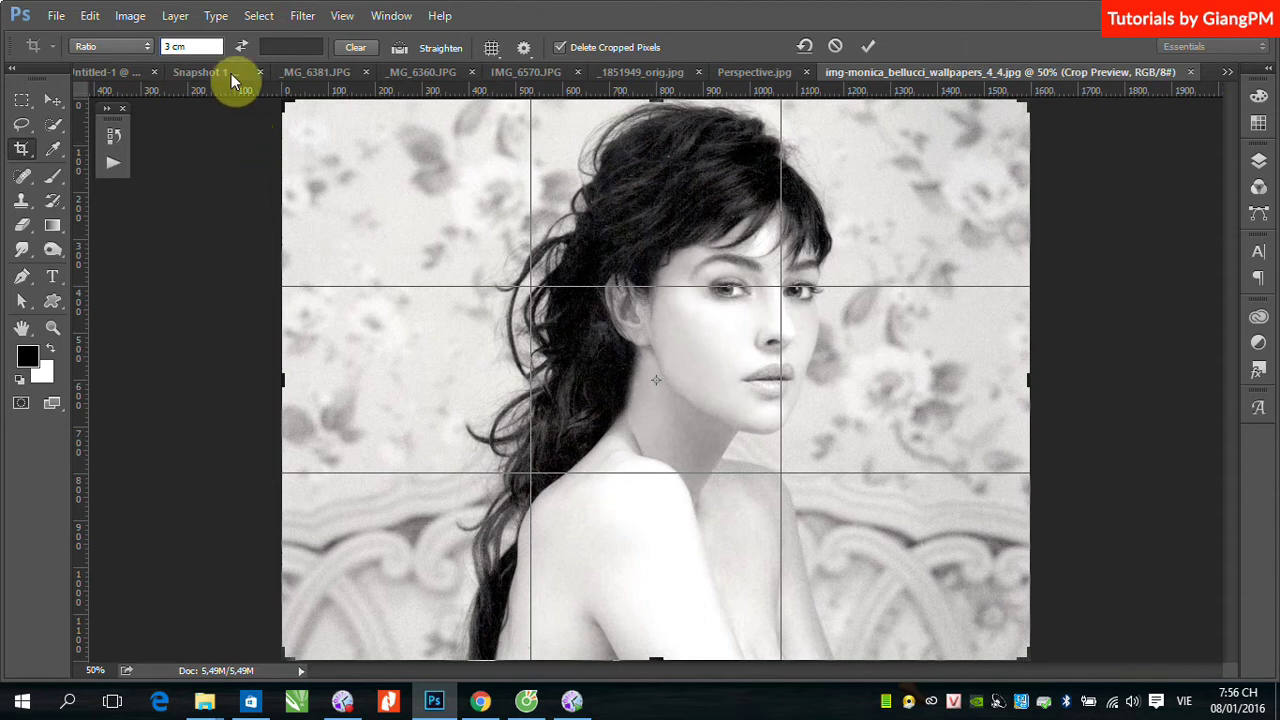
pyautogui.click(285, 48)
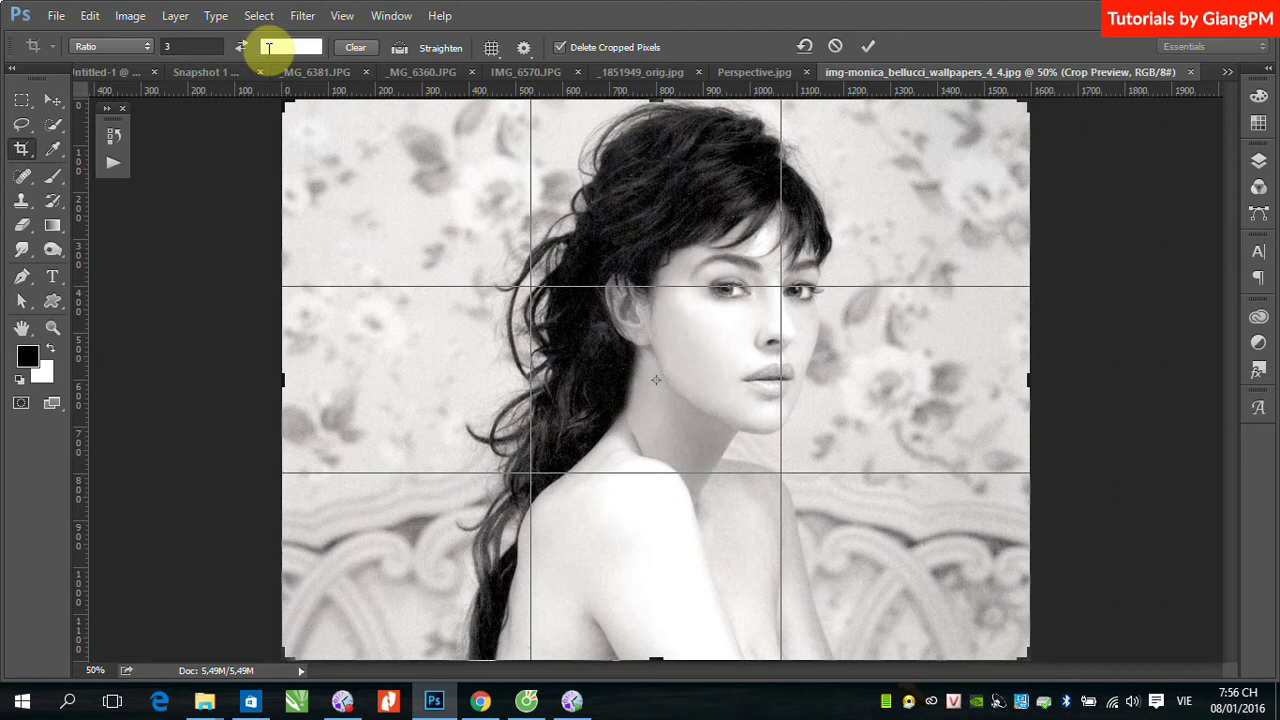
pyautogui.write('4')
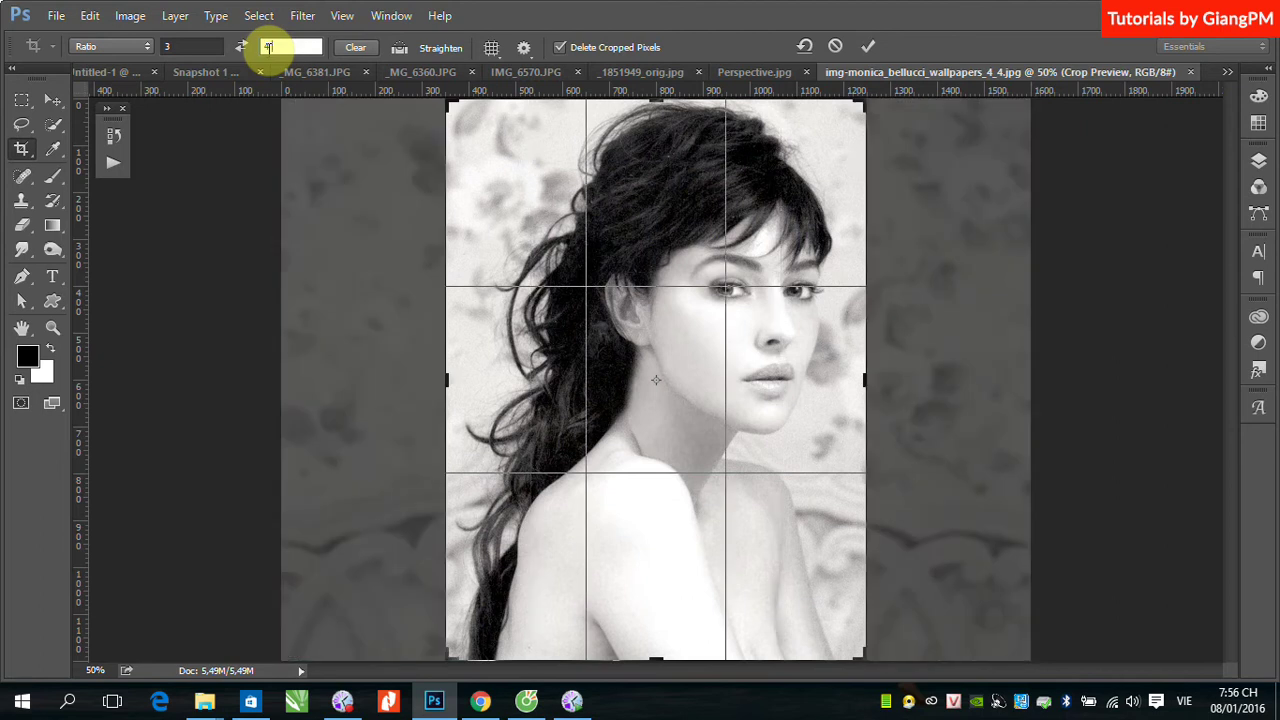
pyautogui.write(' cm')
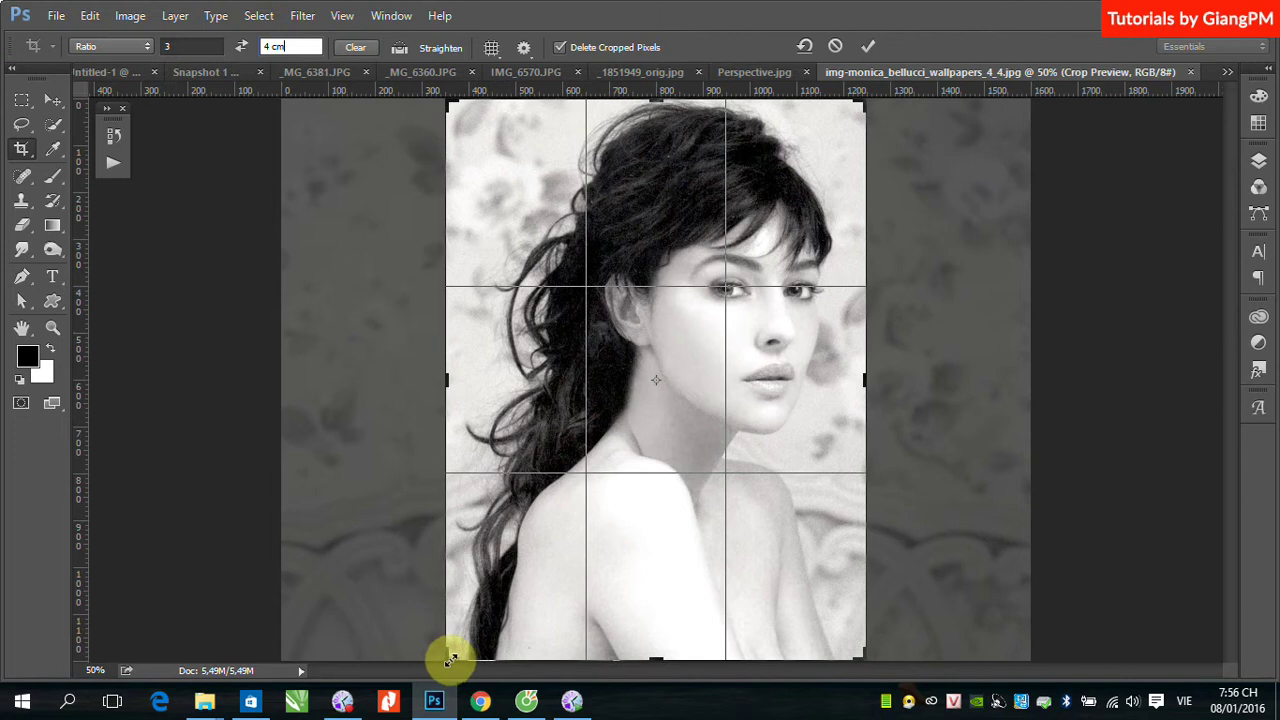
# Shrink the crop box from its bottom-left corner and apply the 3:4 crop
pyautogui.moveTo(449, 657); pyautogui.dragTo(515, 578)
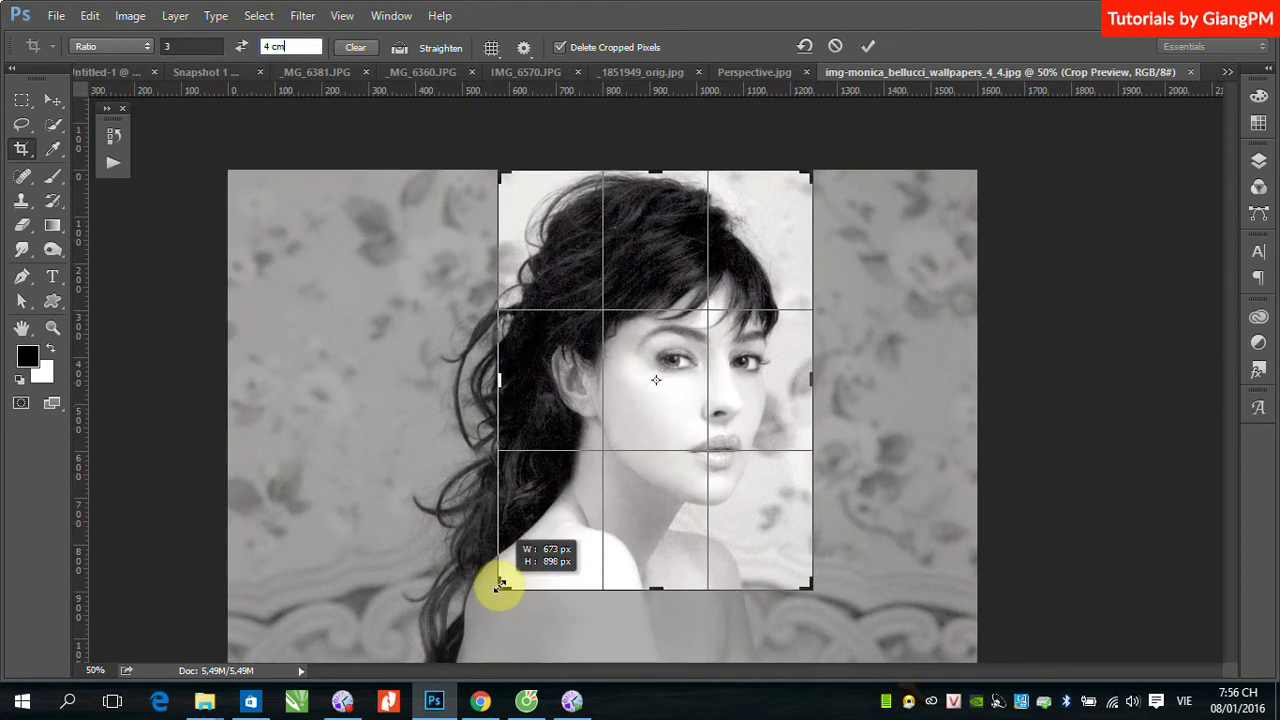
pyautogui.moveTo(505, 583); pyautogui.dragTo(499, 588)
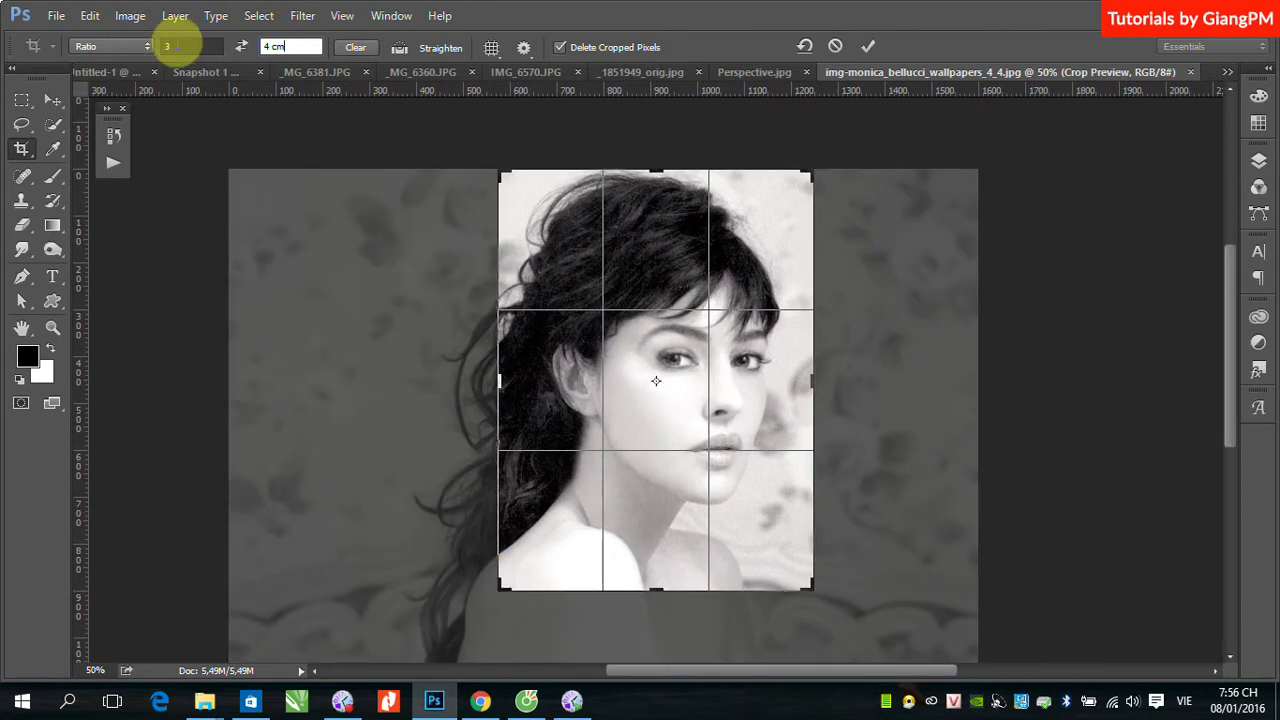
pyautogui.click(172, 47)
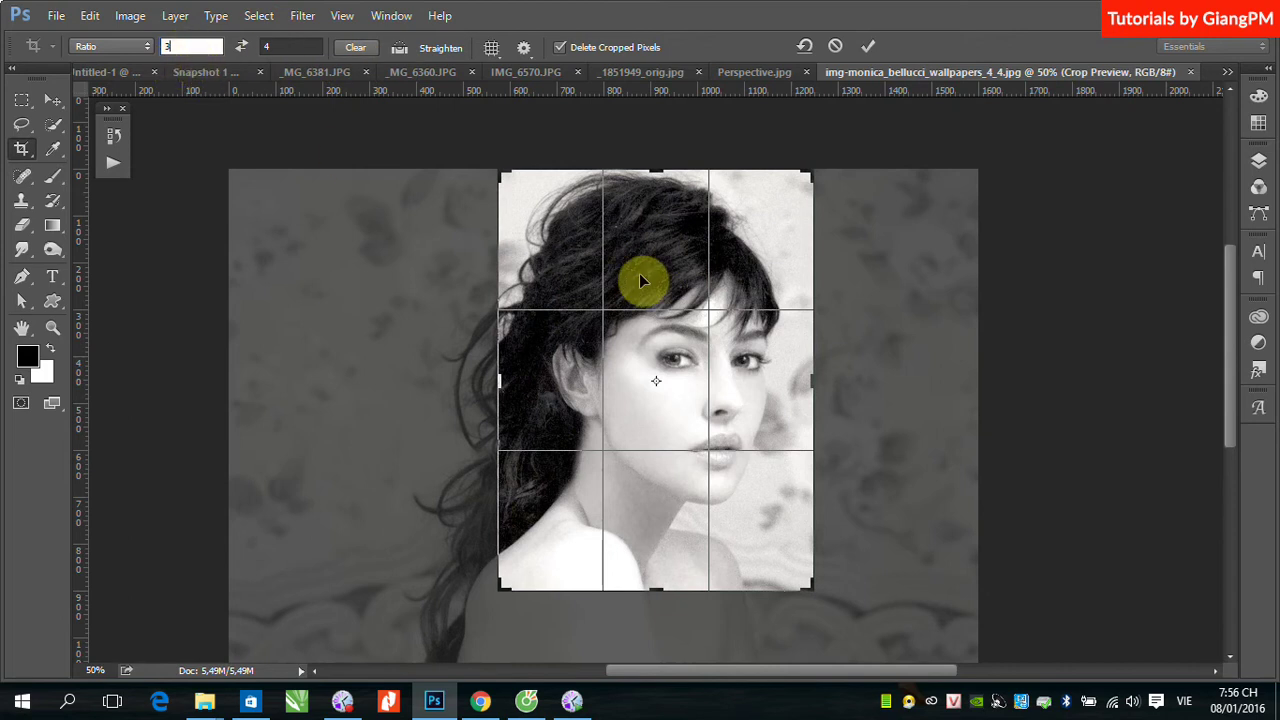
pyautogui.click(677, 440)
pyautogui.doubleClick(677, 440)
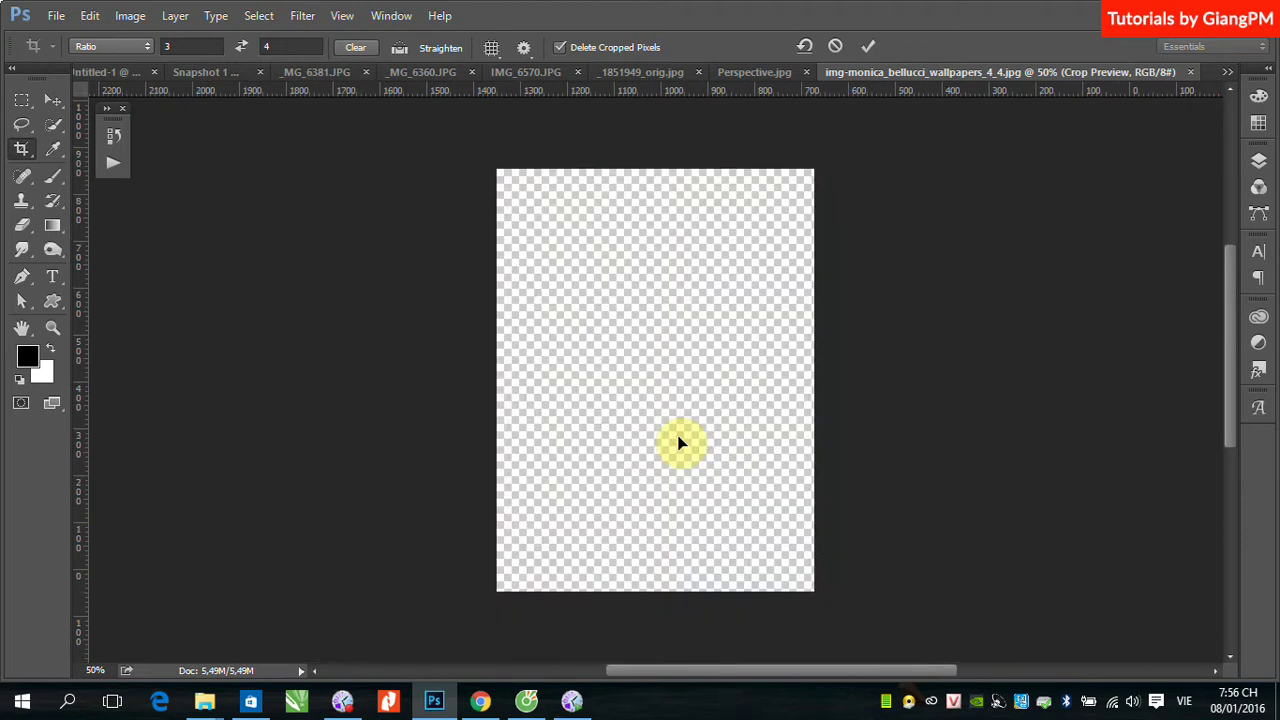
pyautogui.click(144, 18)
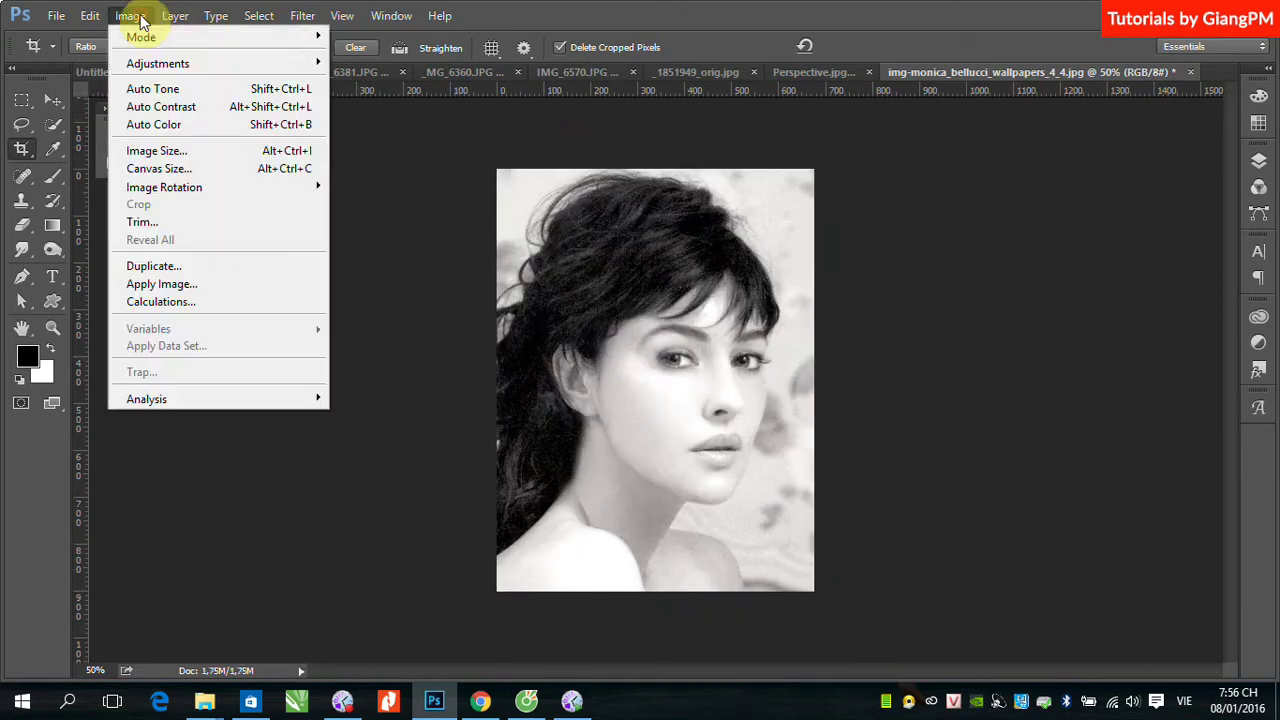
pyautogui.click(170, 149)
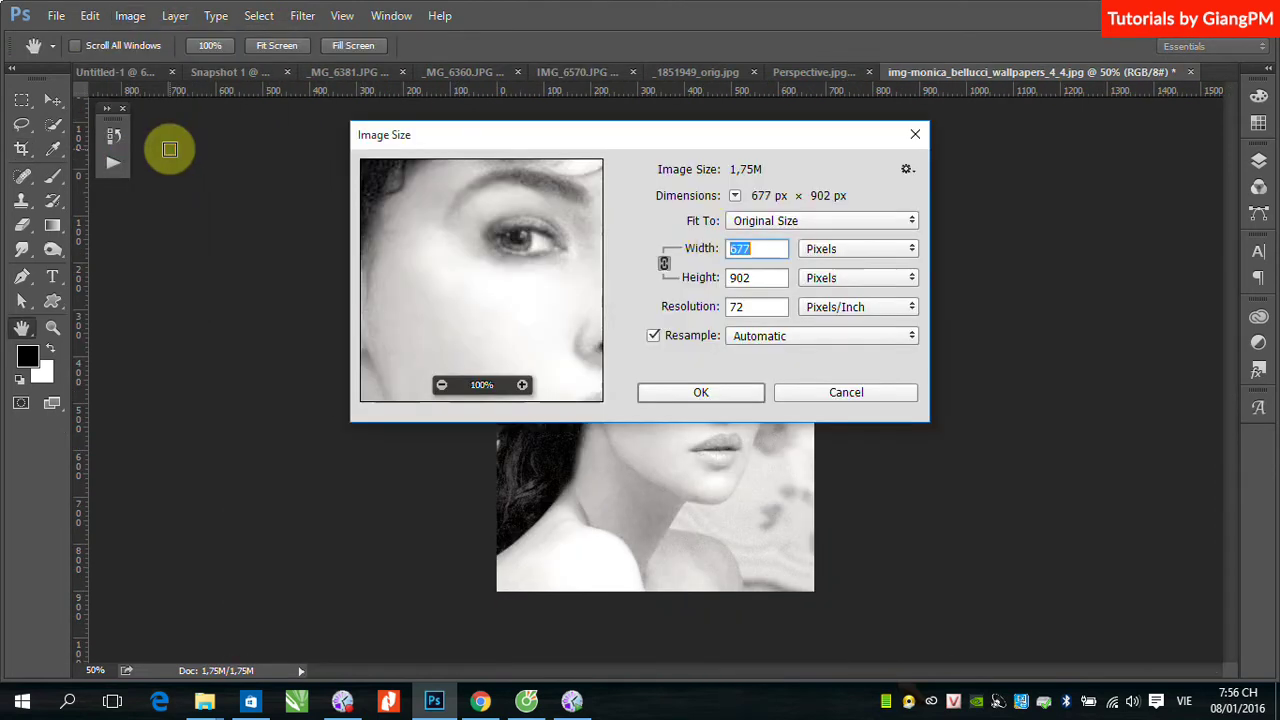
pyautogui.click(913, 249)
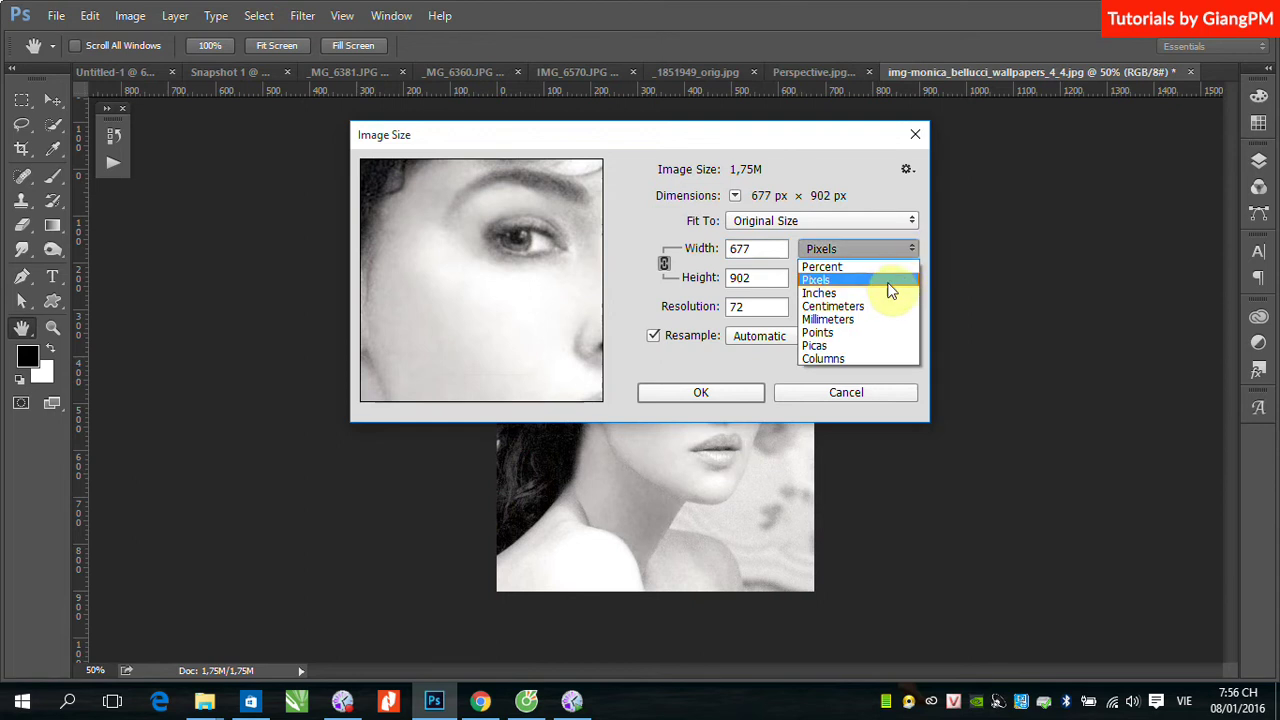
pyautogui.click(872, 313)
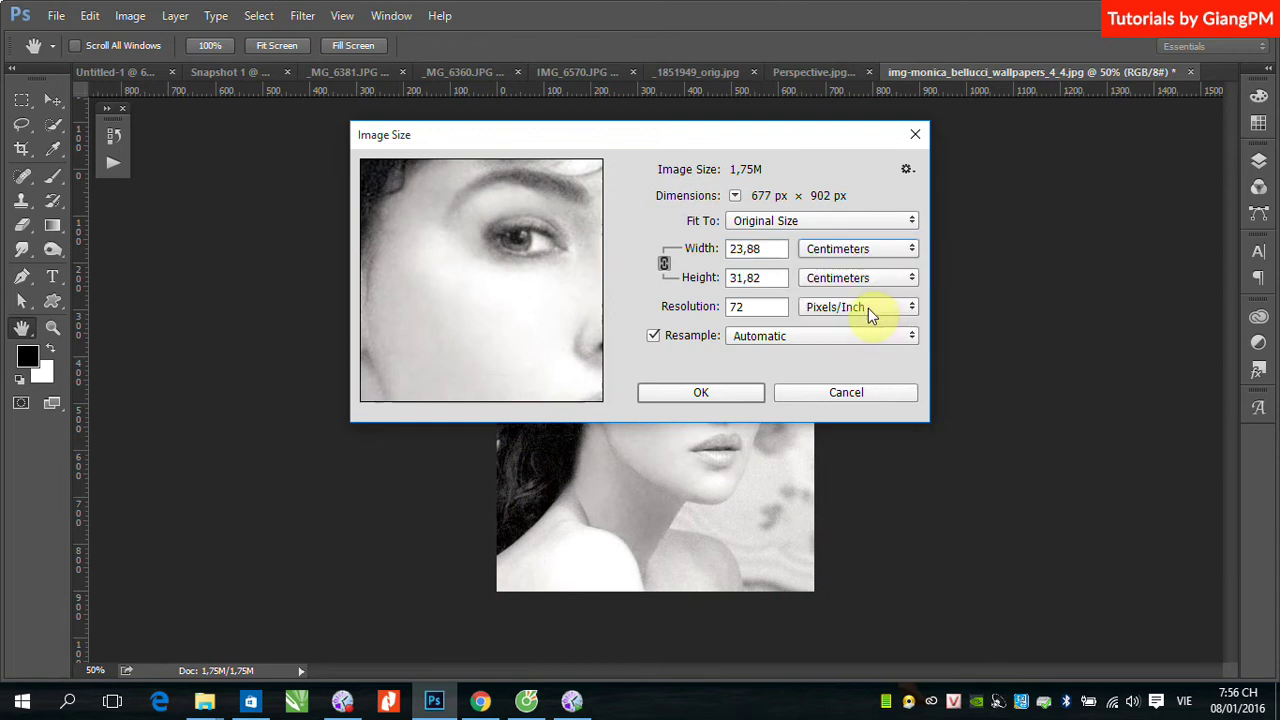
pyautogui.click(858, 391)
pyautogui.press('c')
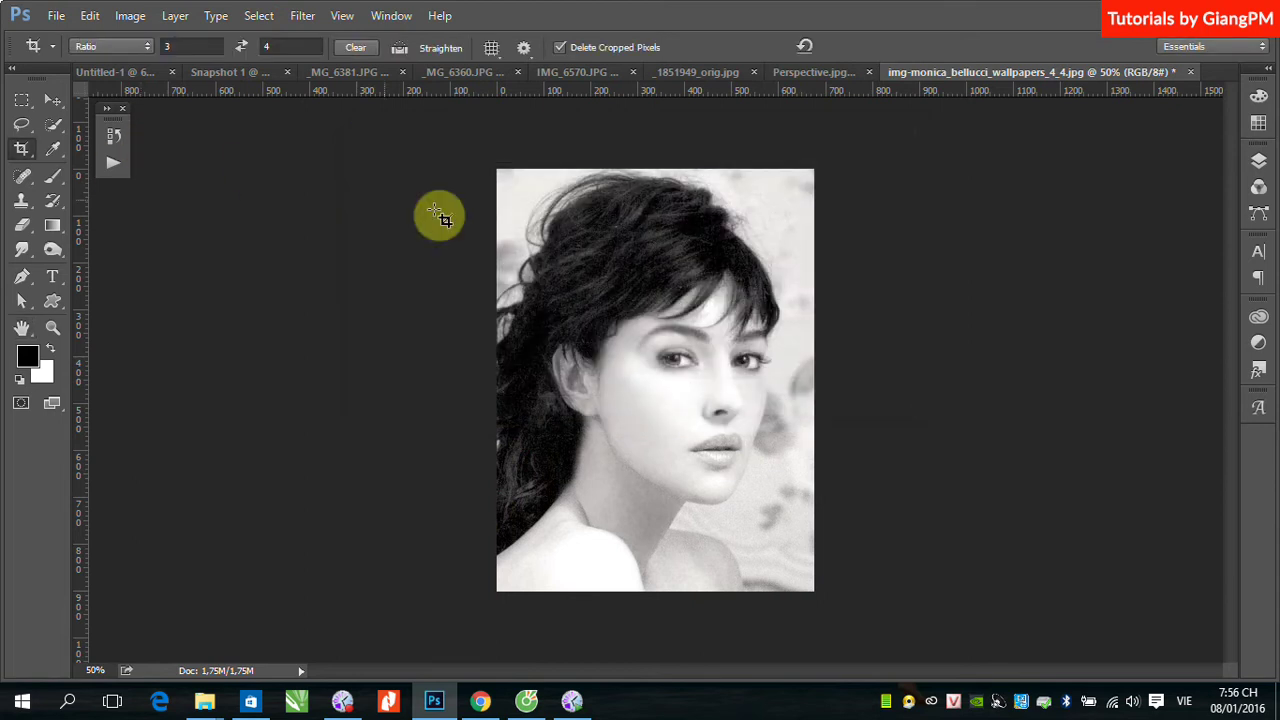
# Switch the crop preset to W x H x Resolution and discard the pending crop
pyautogui.click(146, 47)
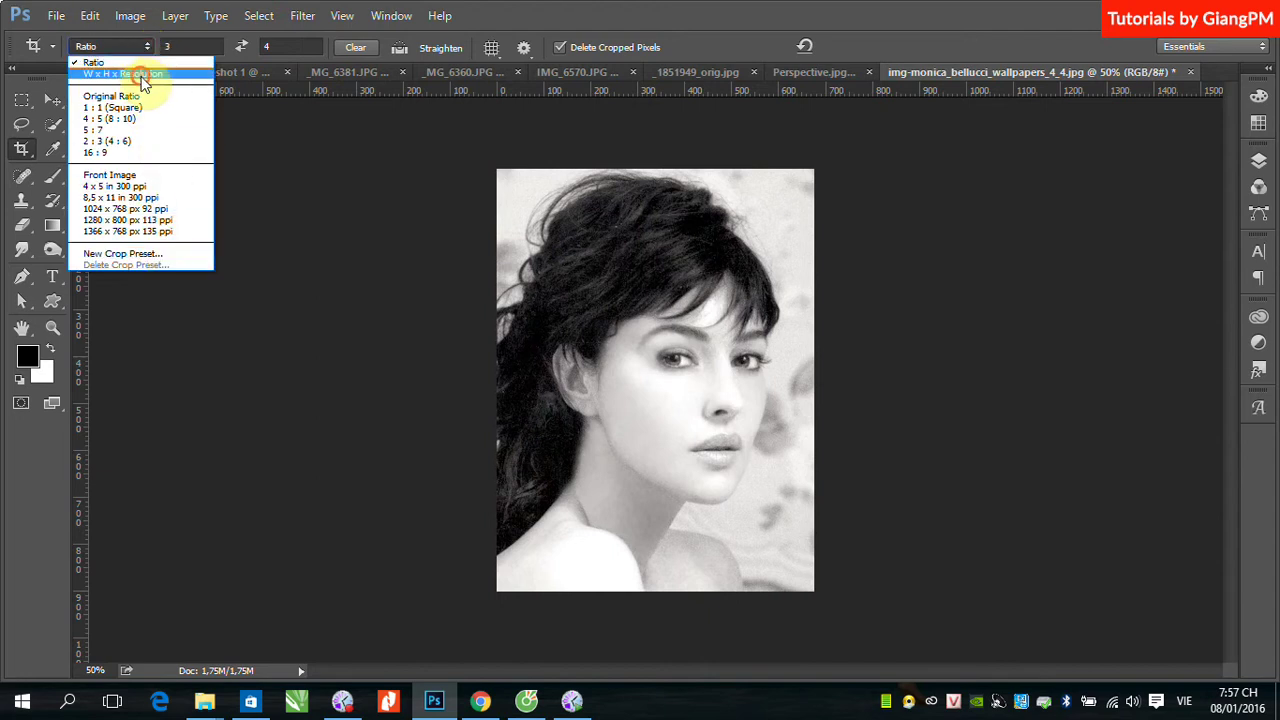
pyautogui.click(143, 75)
pyautogui.click(52, 102)
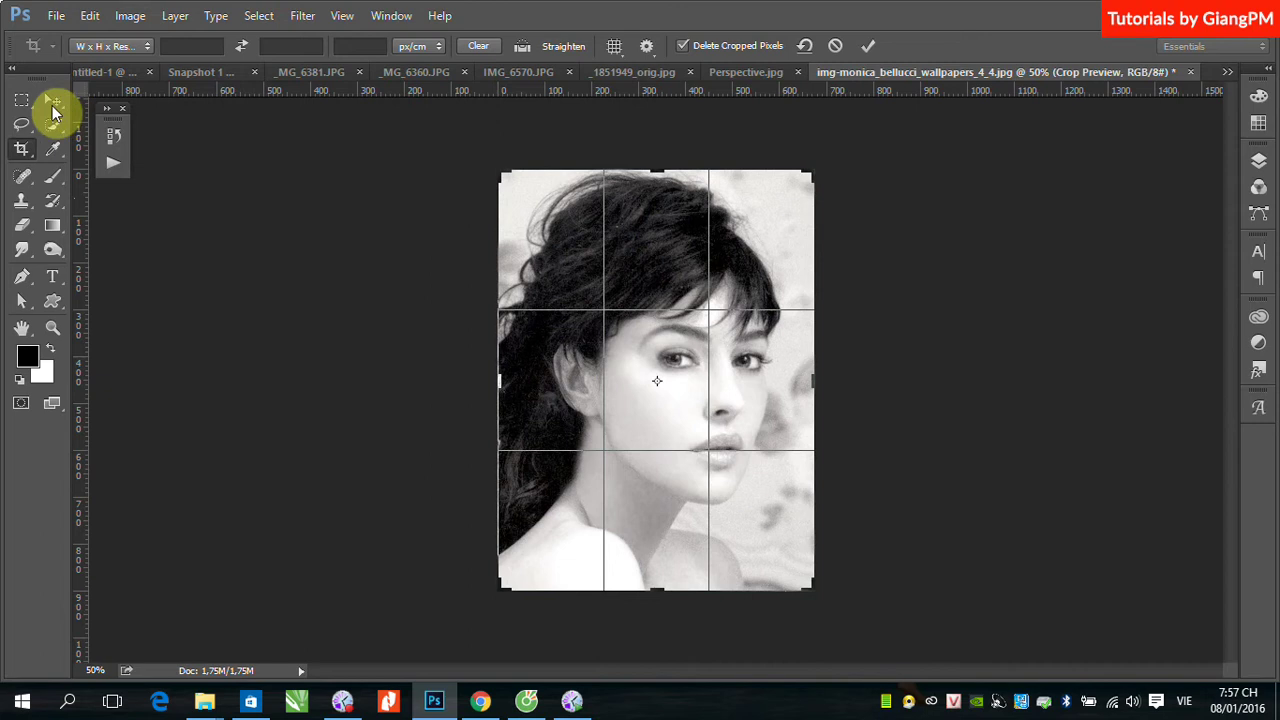
pyautogui.click(730, 283)
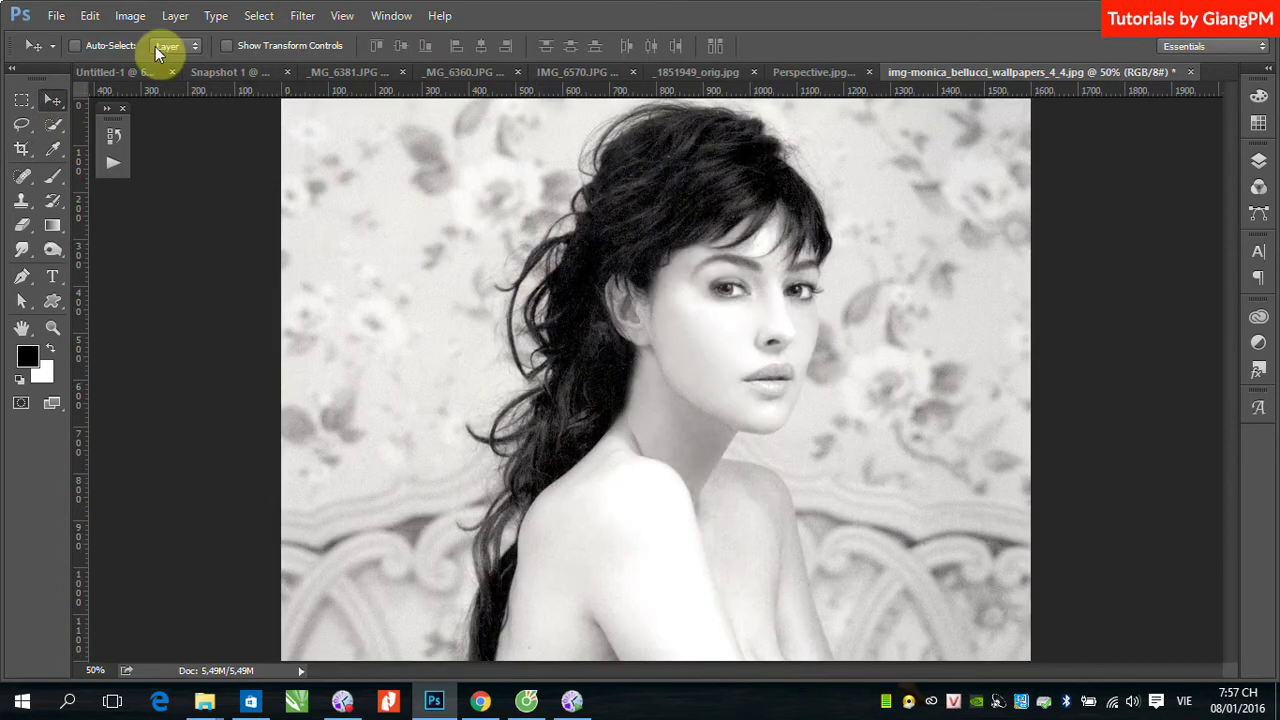
pyautogui.click(21, 148)
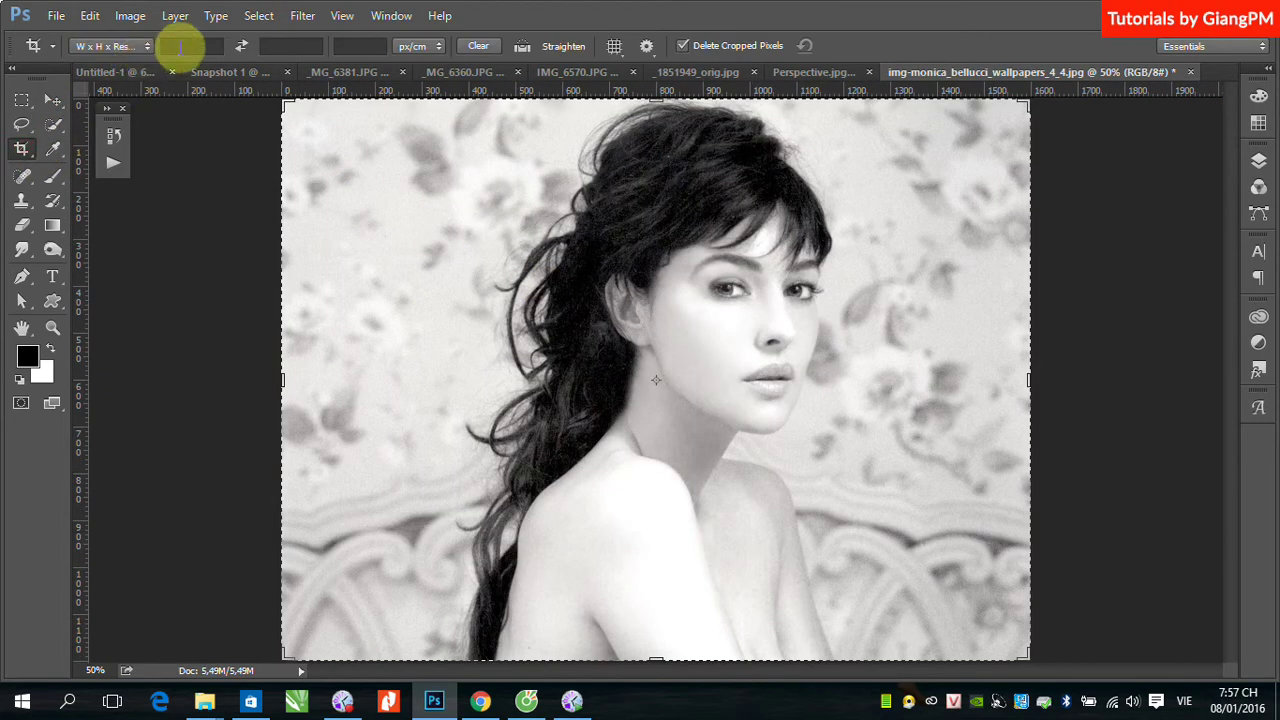
# Enter a 3 cm crop width and 4 cm crop height
pyautogui.click(182, 46)
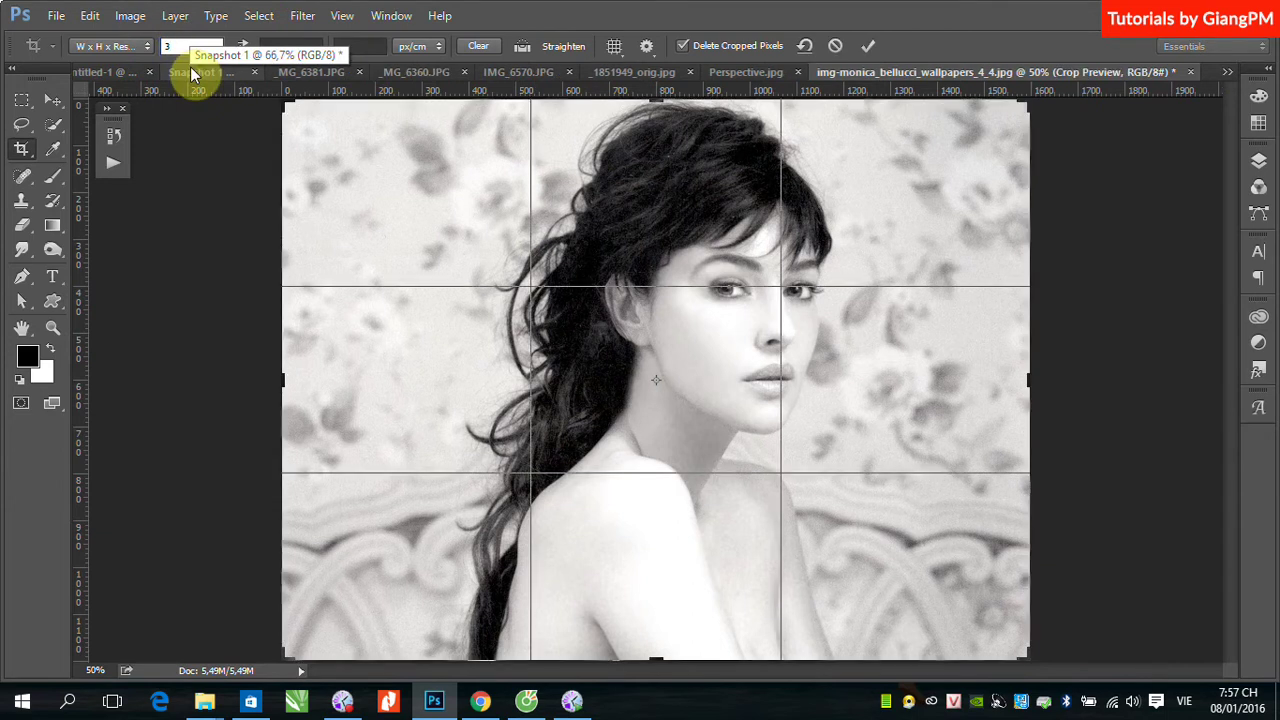
pyautogui.write('3 cm')
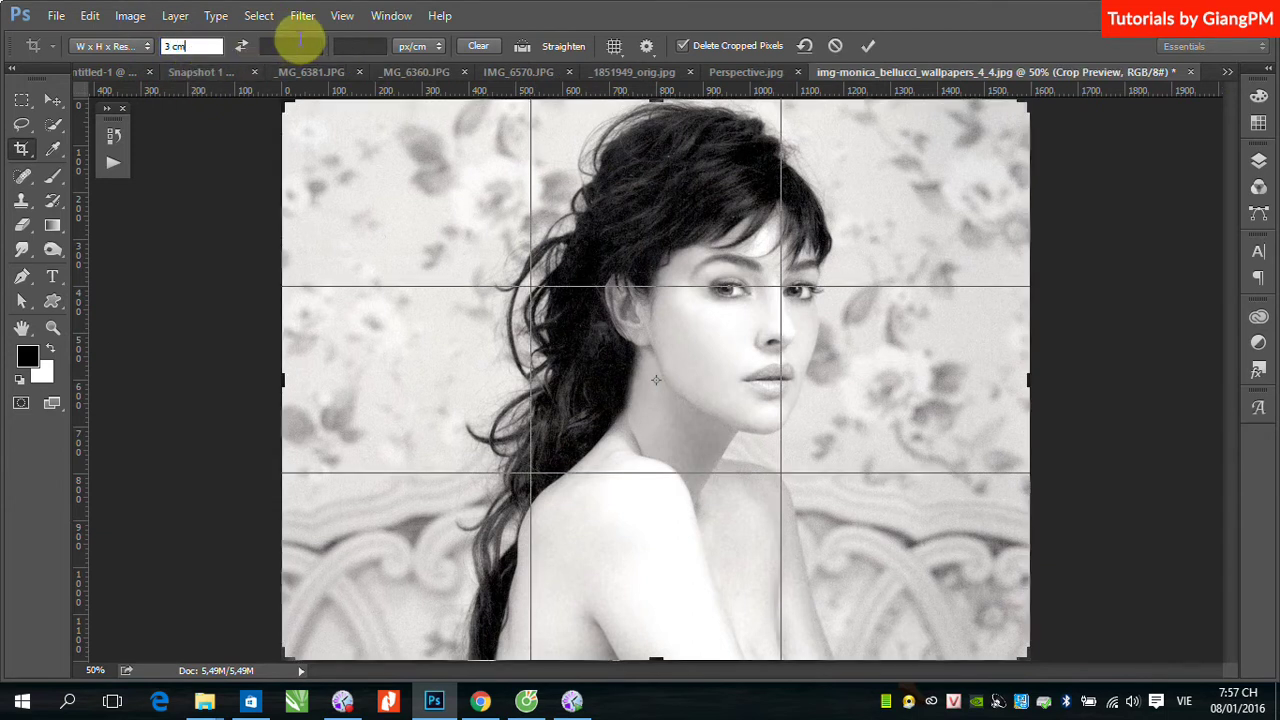
pyautogui.click(290, 46)
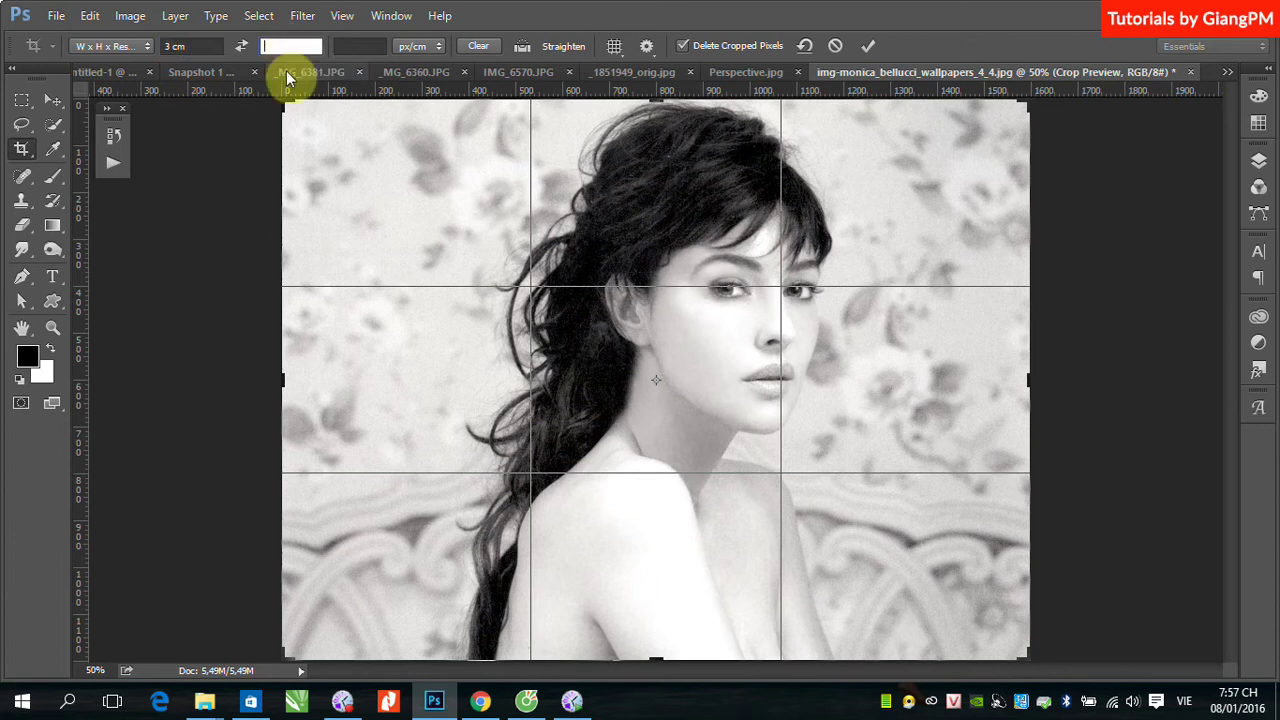
pyautogui.write('4 cm')
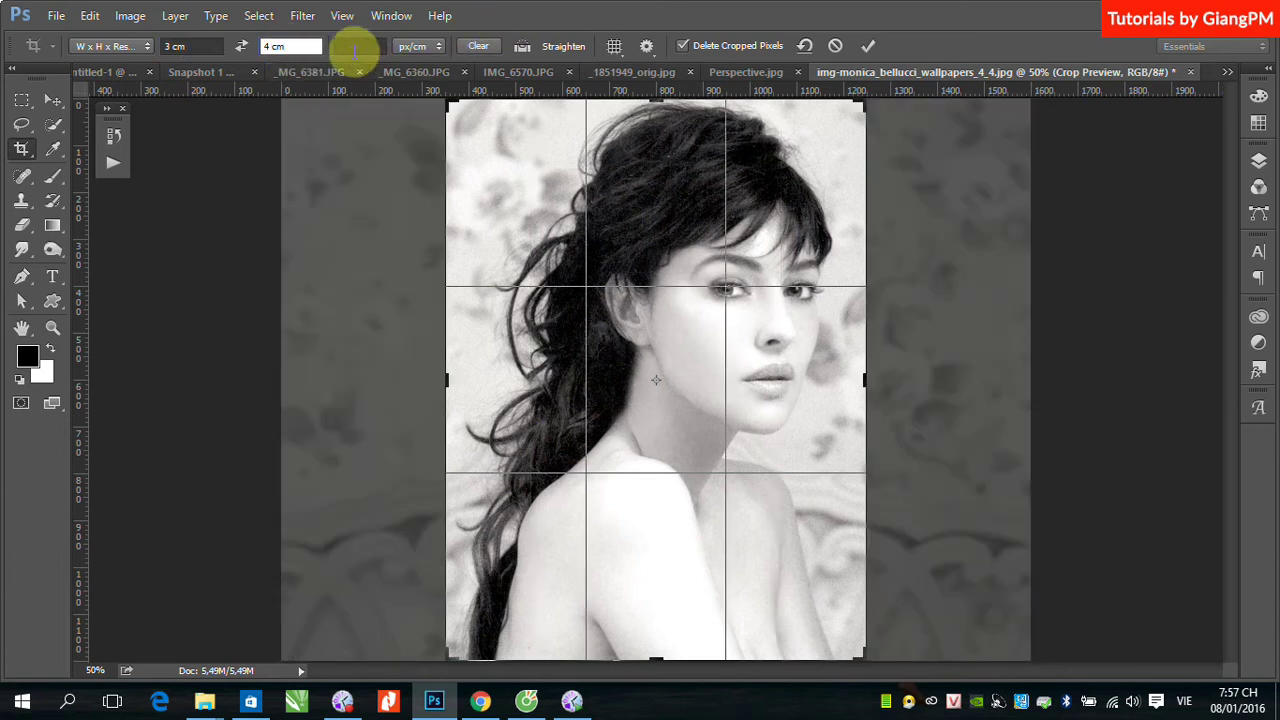
pyautogui.click(354, 47)
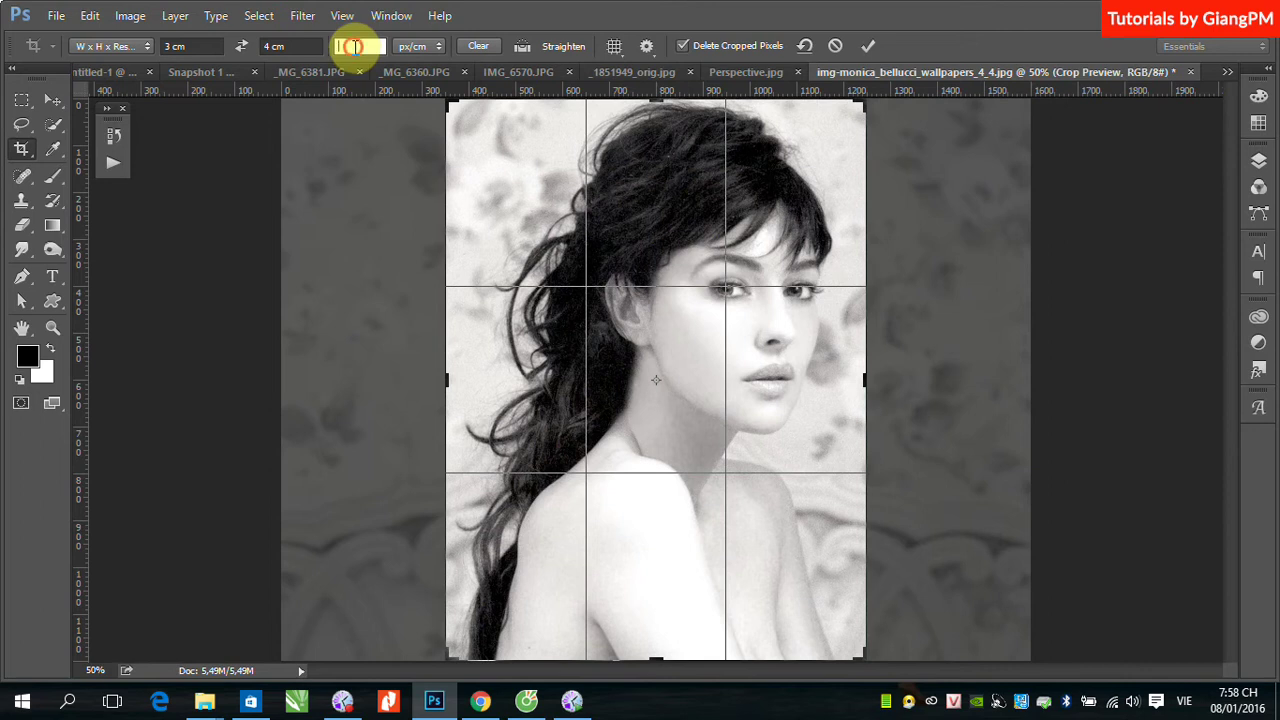
# Set the crop resolution to 72, changing its unit from px/cm to px/in
pyautogui.write('72')
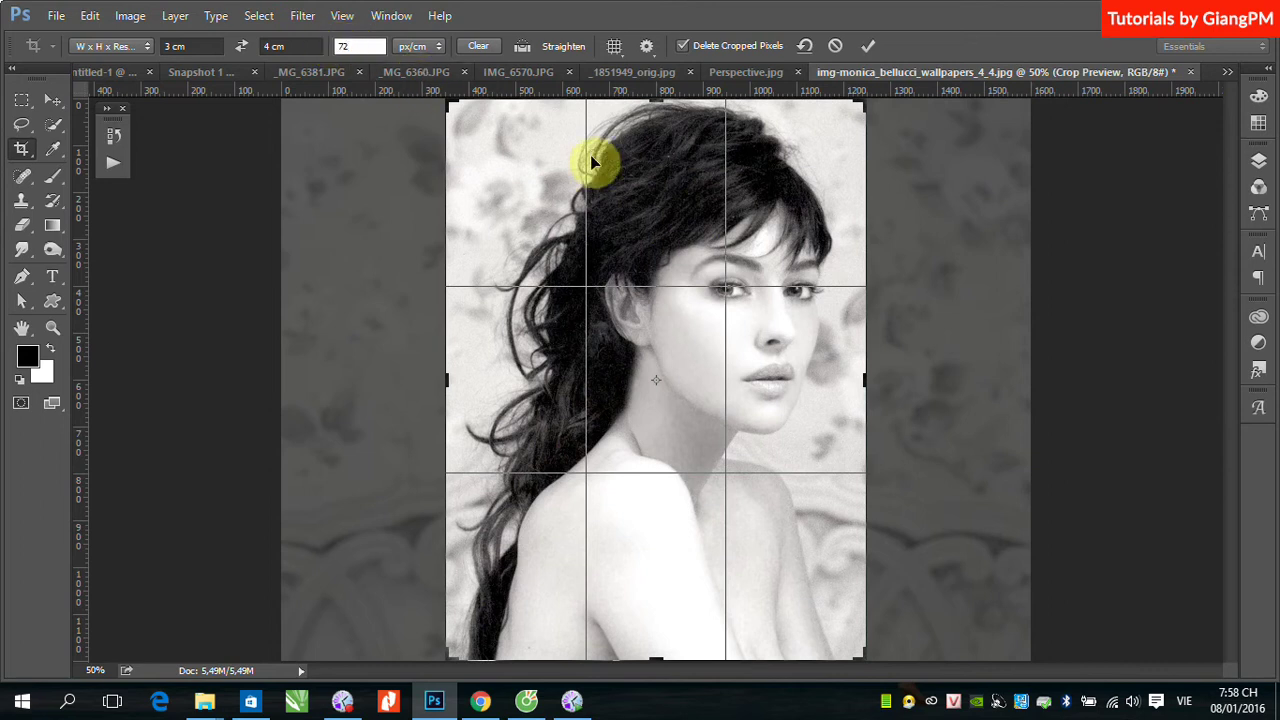
pyautogui.click(432, 47)
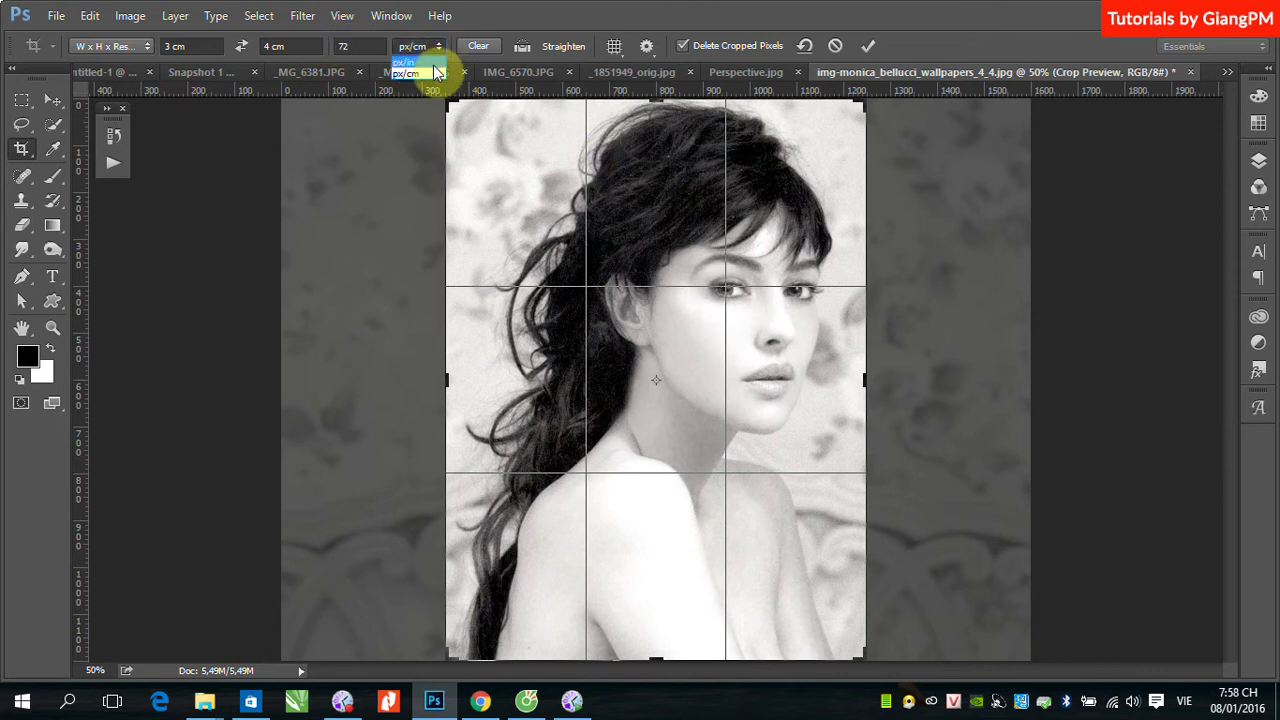
pyautogui.click(410, 62)
pyautogui.click(362, 46)
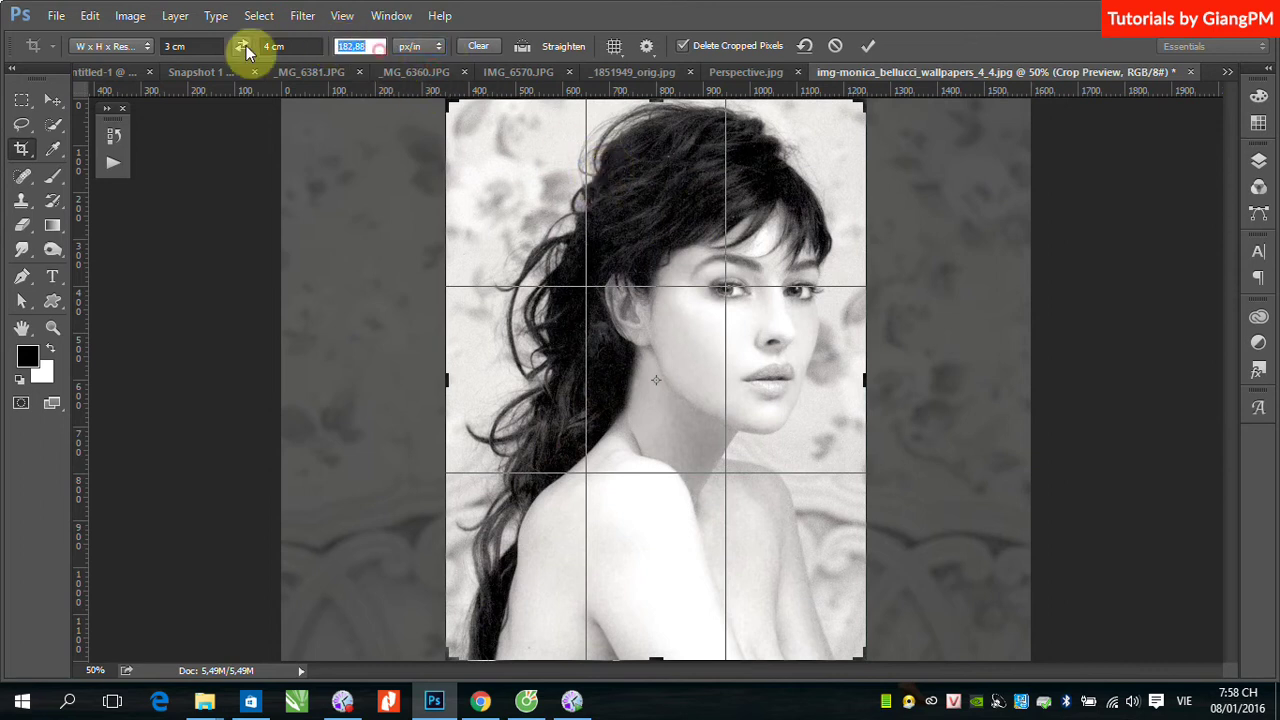
pyautogui.write('72')
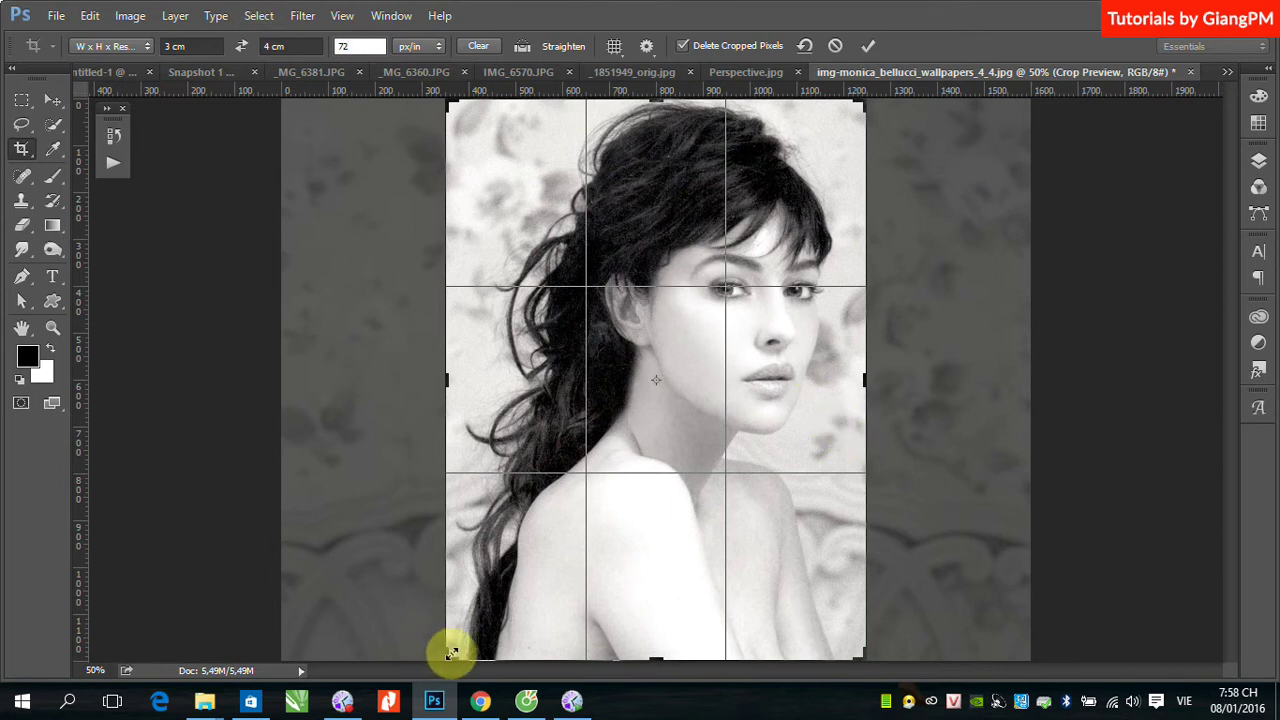
# Pull the crop box's bottom-left corner in around the face and commit the 3 × 4 cm crop
pyautogui.moveTo(451, 651)
pyautogui.mouseDown()
pyautogui.moveTo(522, 573)
pyautogui.moveTo(507, 580)
pyautogui.mouseUp()
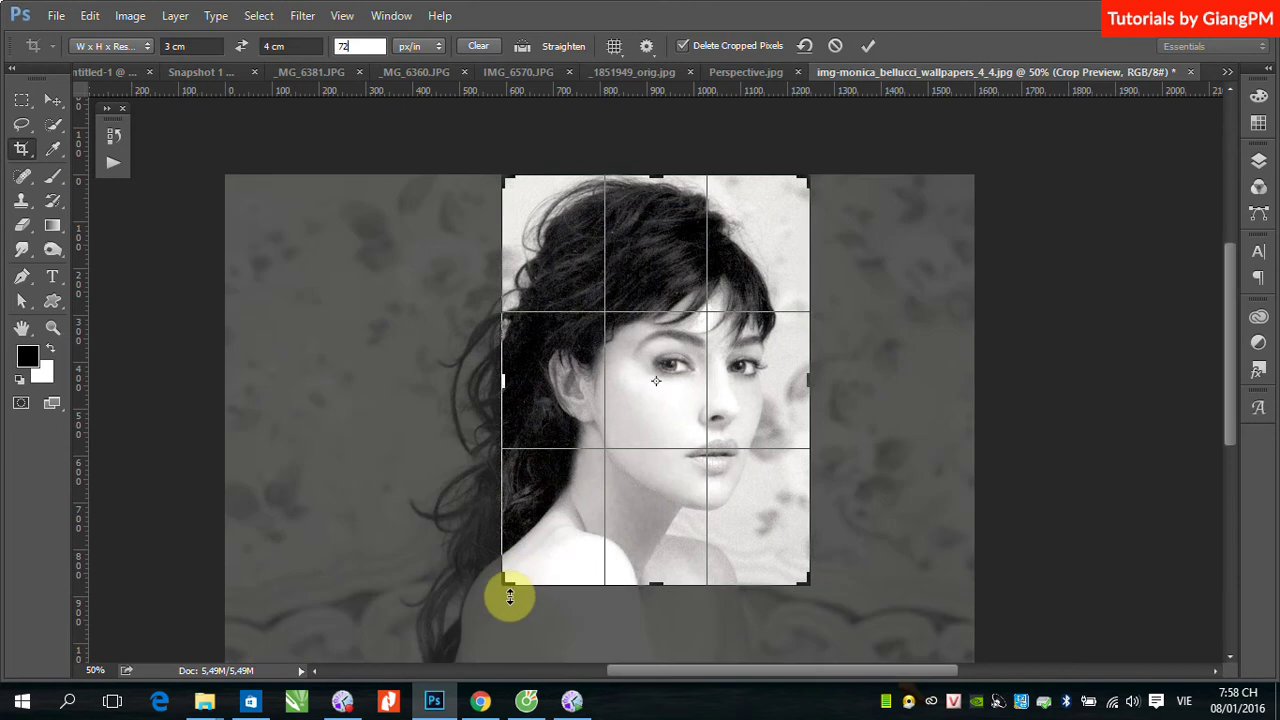
pyautogui.press('Return')
pyautogui.press('Return')
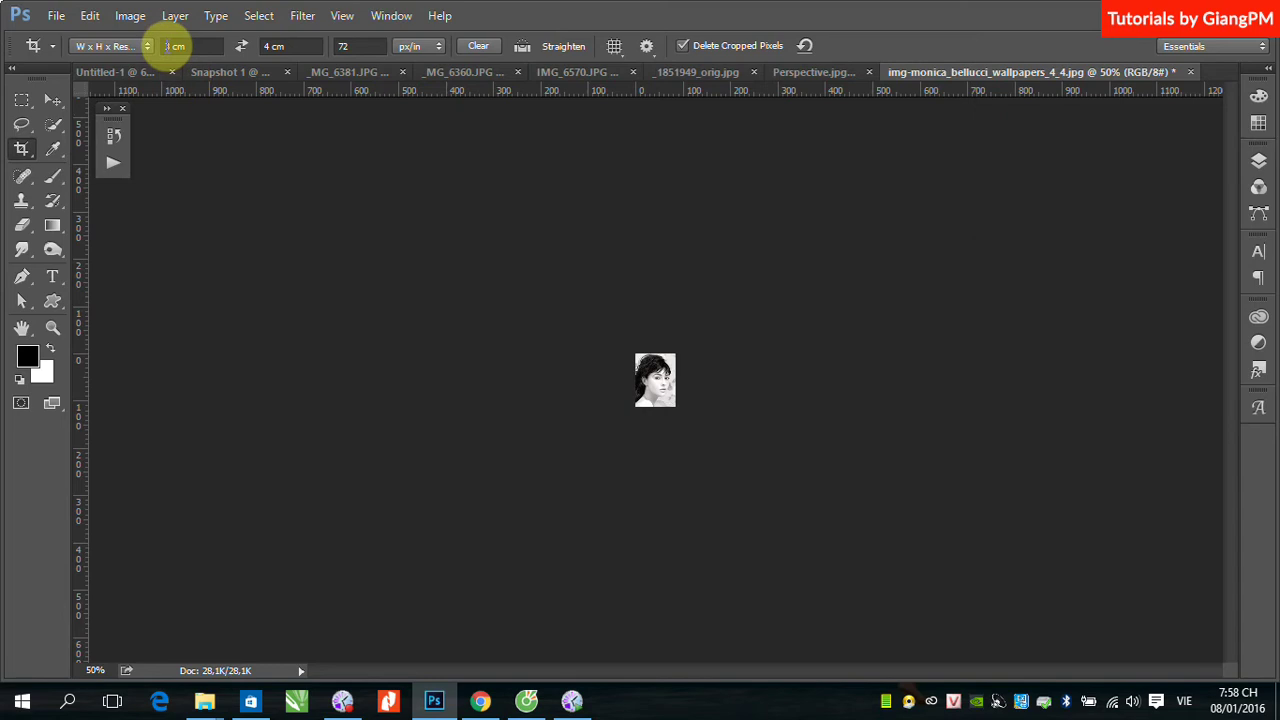
pyautogui.click(143, 22)
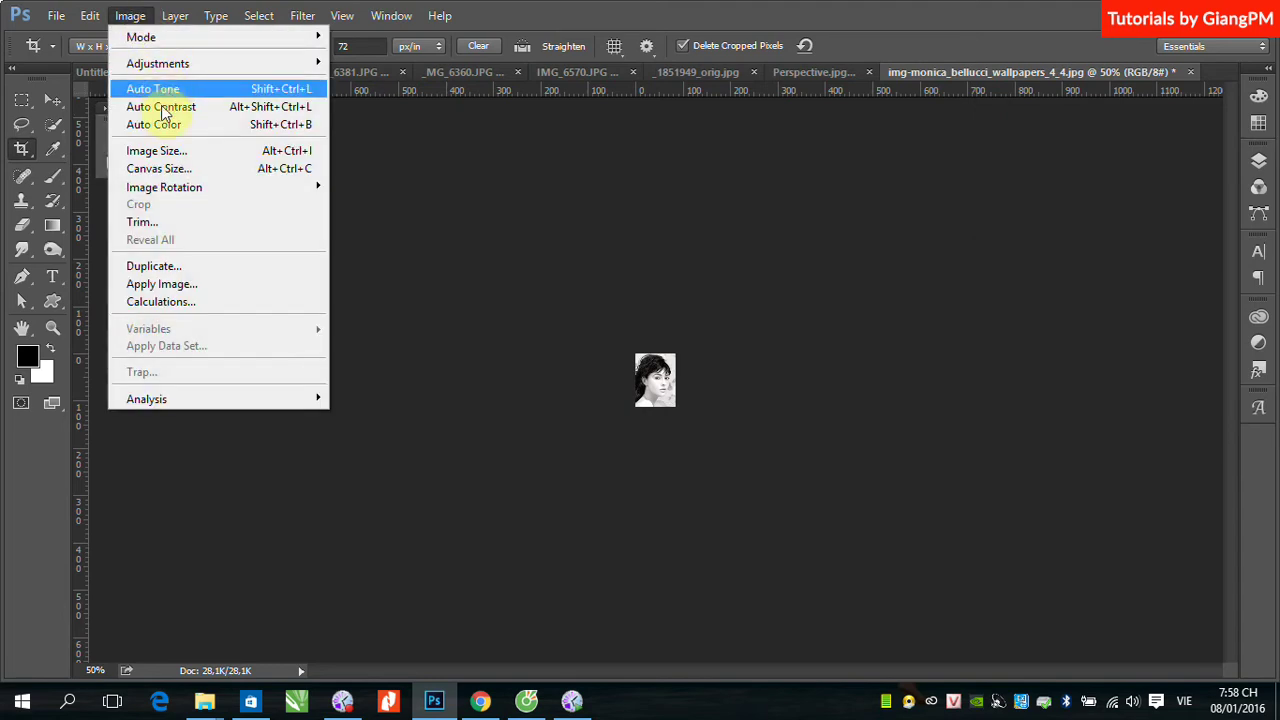
pyautogui.click(174, 158)
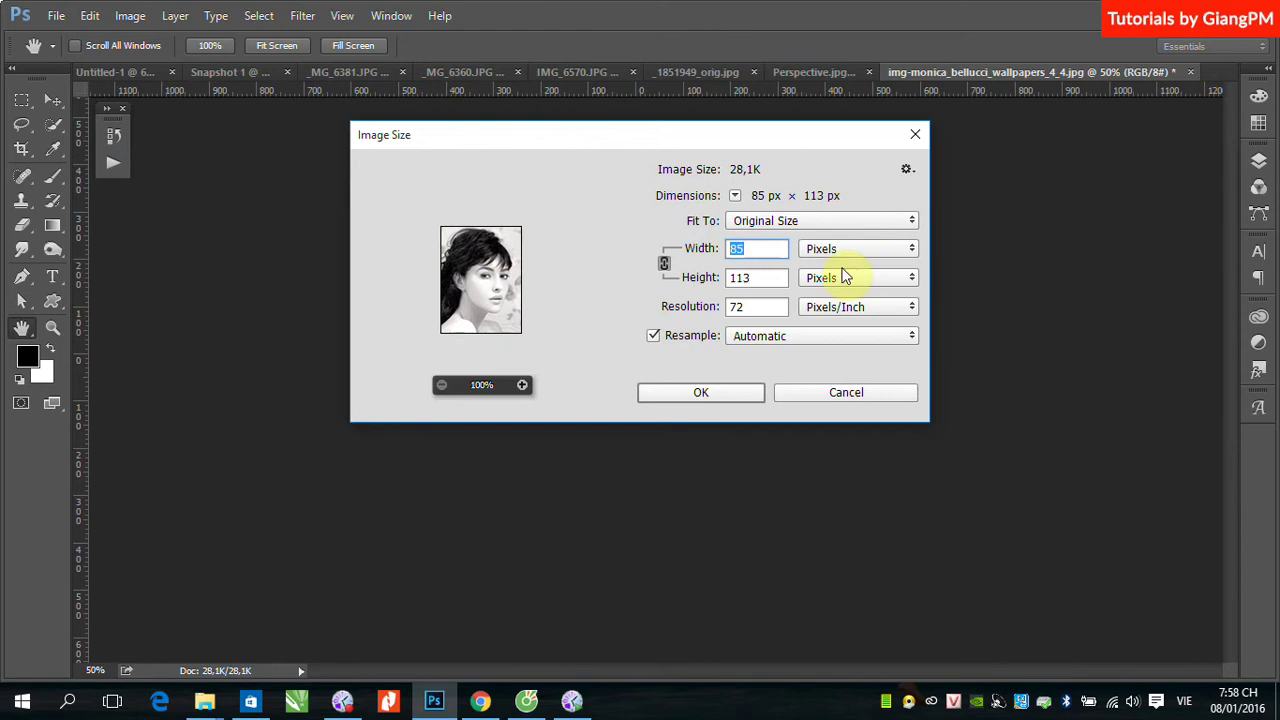
pyautogui.click(907, 258)
pyautogui.click(868, 304)
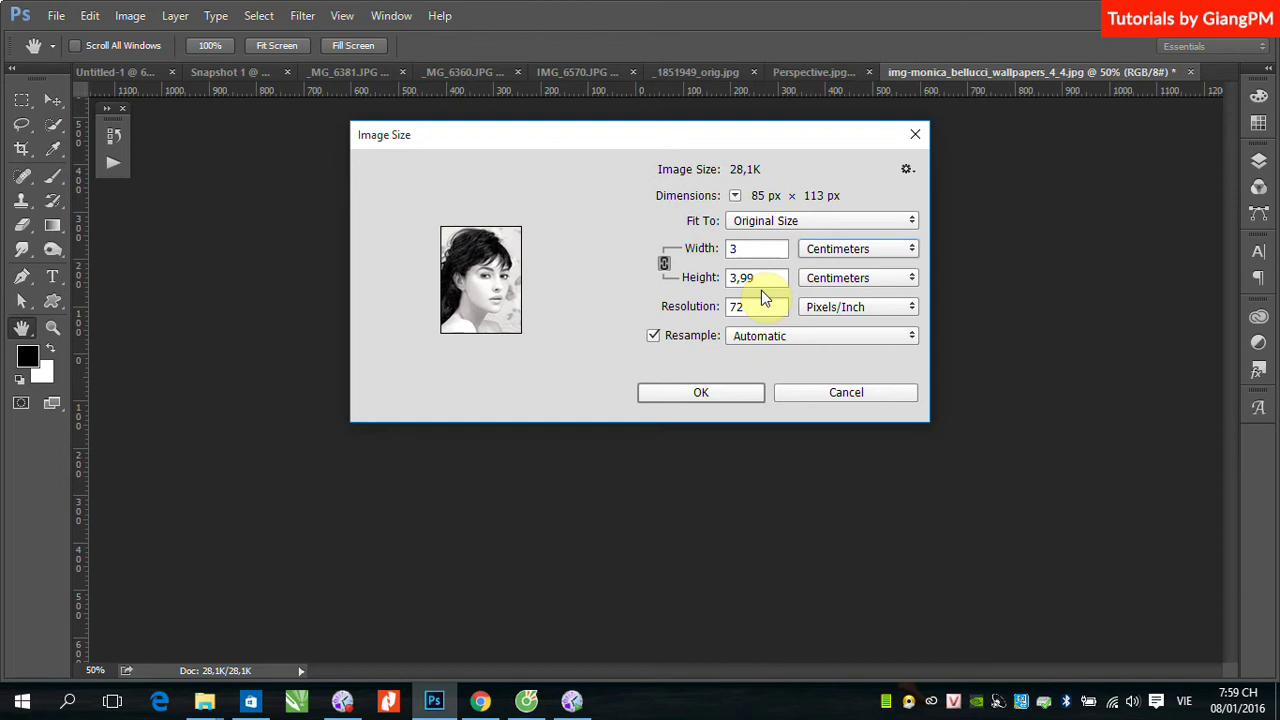
pyautogui.click(824, 392)
pyautogui.press('c')
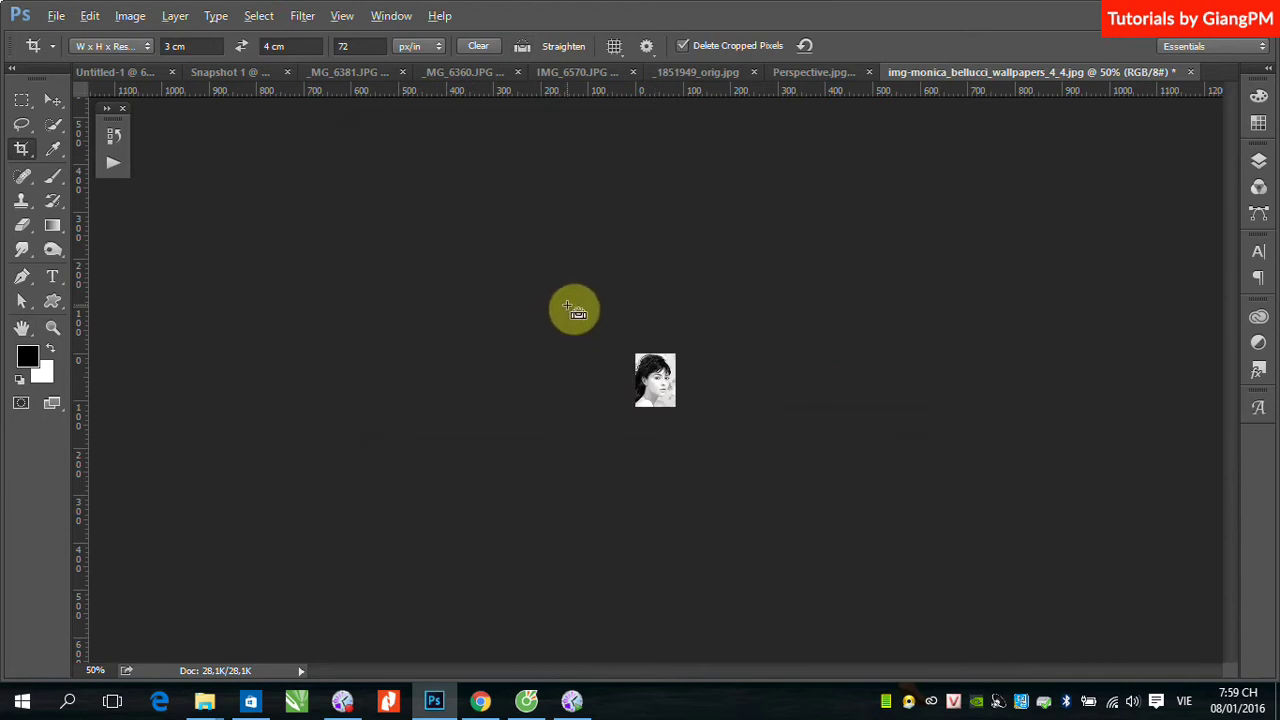
# Undo the crop, draw a new box over the portrait, and apply the 3 × 4 cm crop
pyautogui.hotkey('ctrl', 'z')
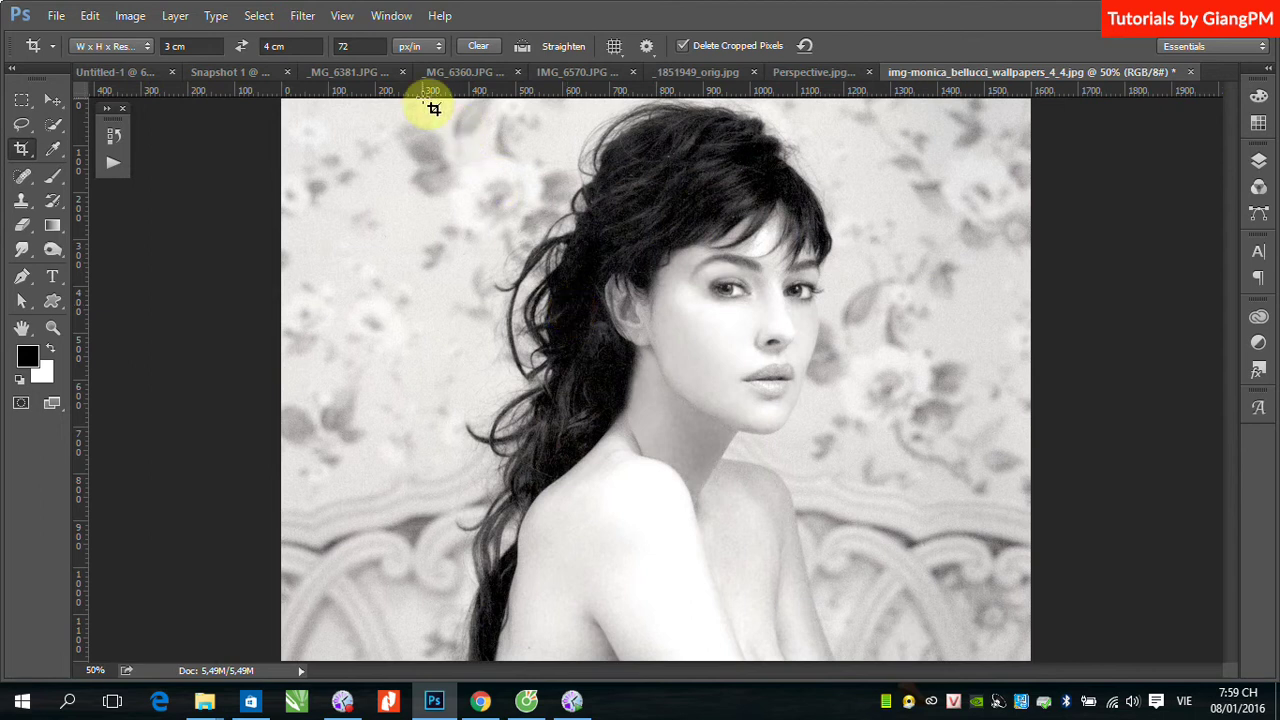
pyautogui.moveTo(440, 99); pyautogui.dragTo(891, 665)
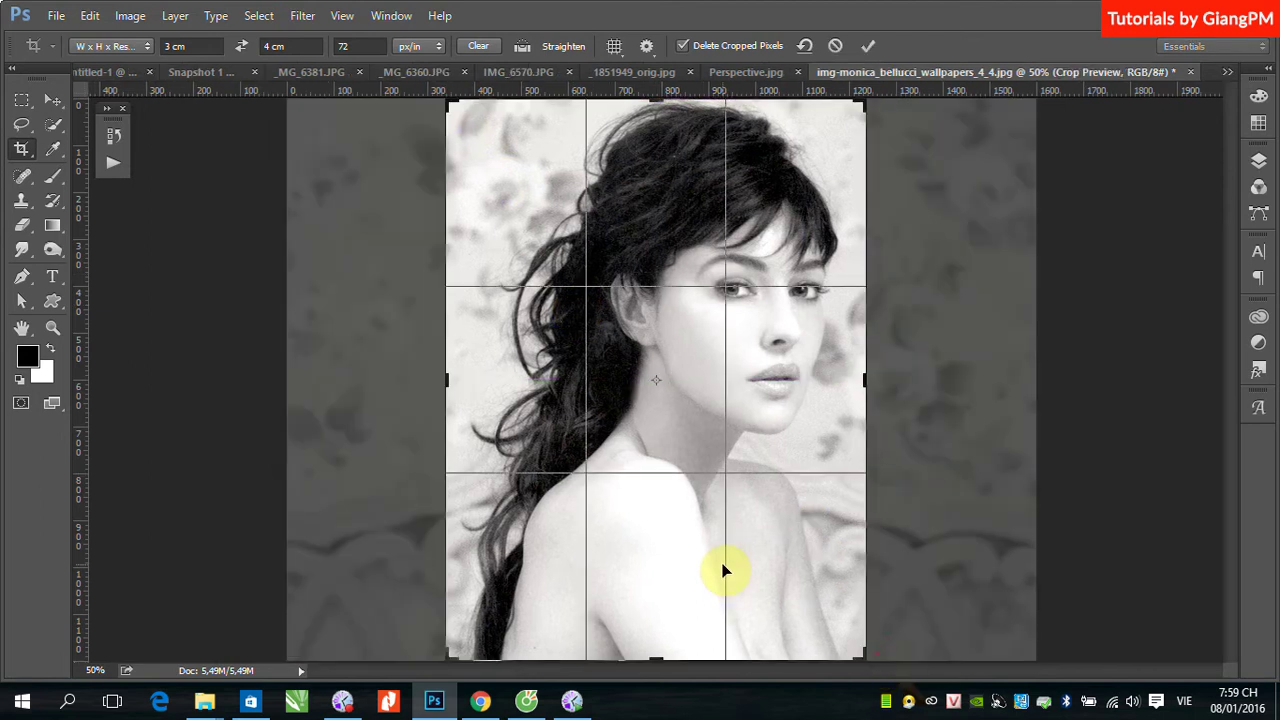
pyautogui.press('Return')
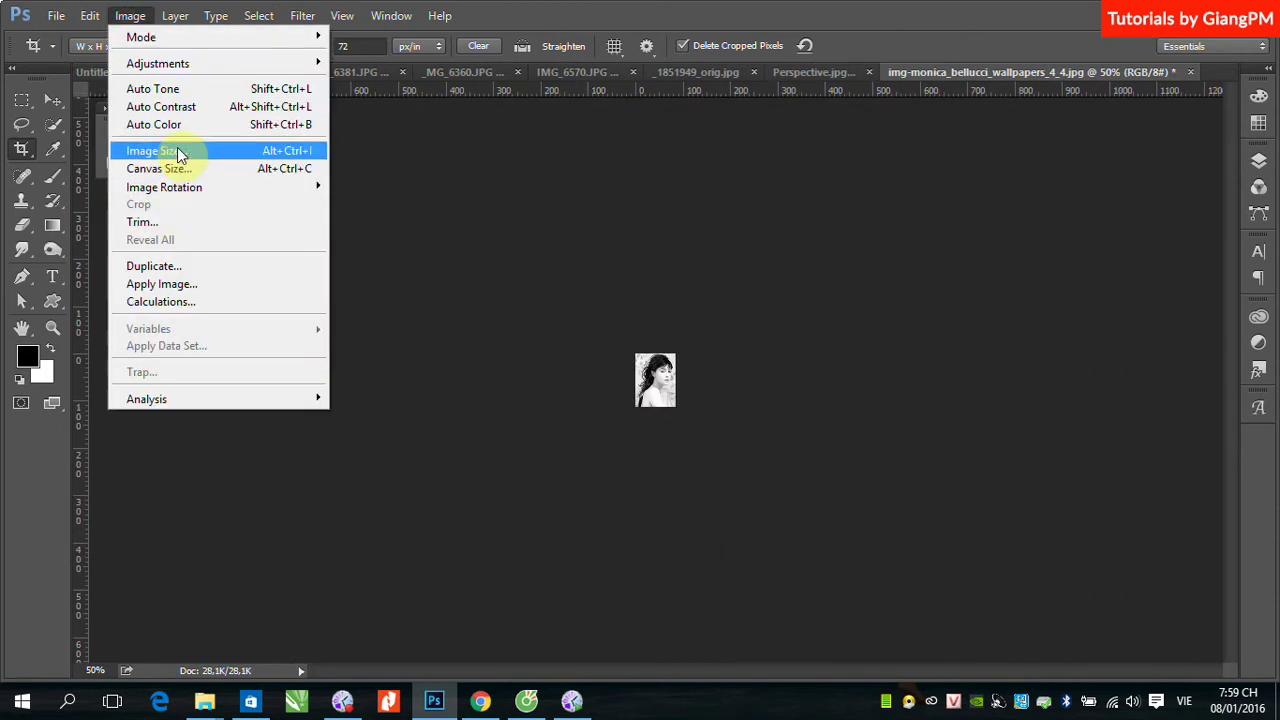
# Check the cropped image's size in Image Size with width shown in centimeters
pyautogui.click(170, 150)
pyautogui.click(895, 256)
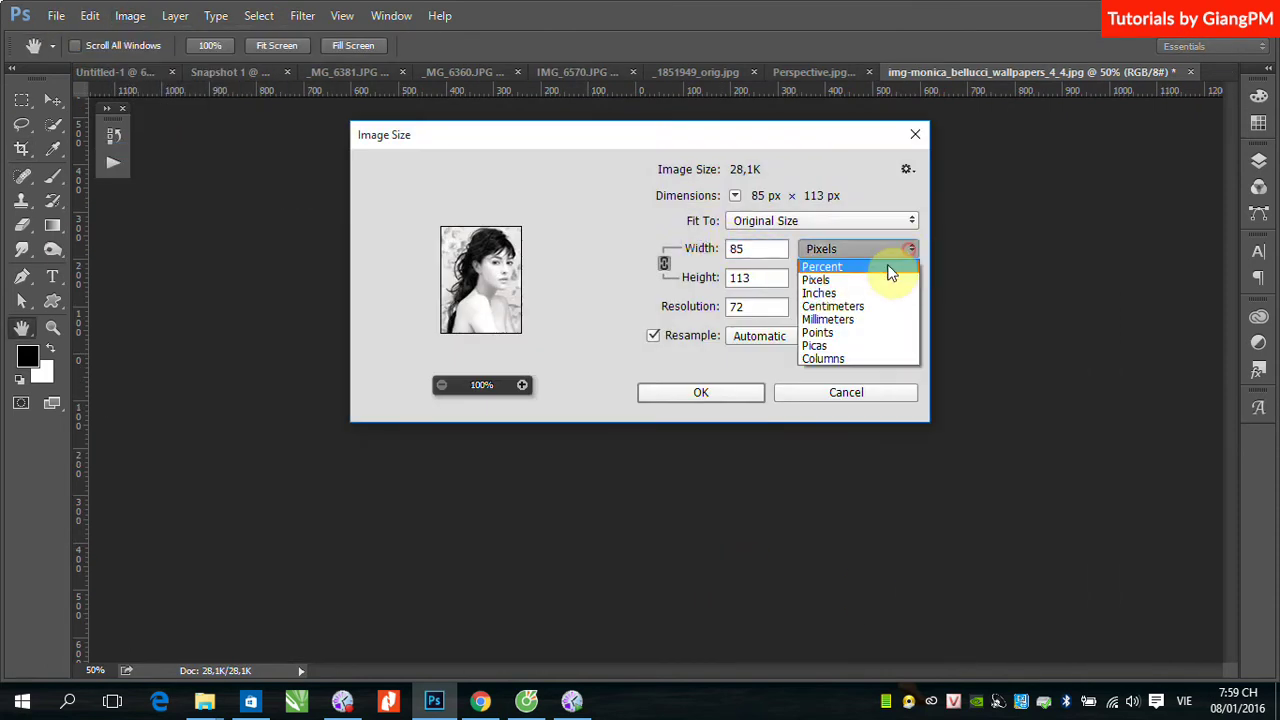
pyautogui.click(862, 305)
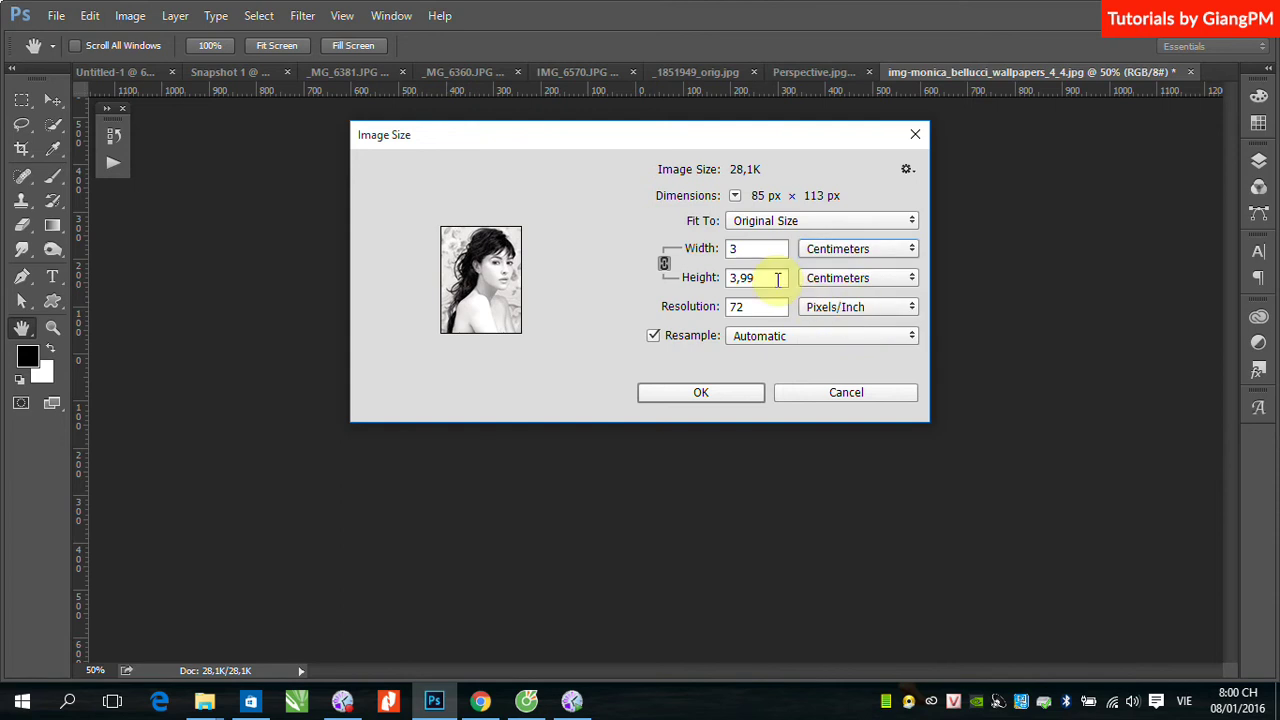
# Cancel Image Size, undo, and recrop to a 3:4 box over head and shoulders
pyautogui.click(816, 395)
pyautogui.press('c')
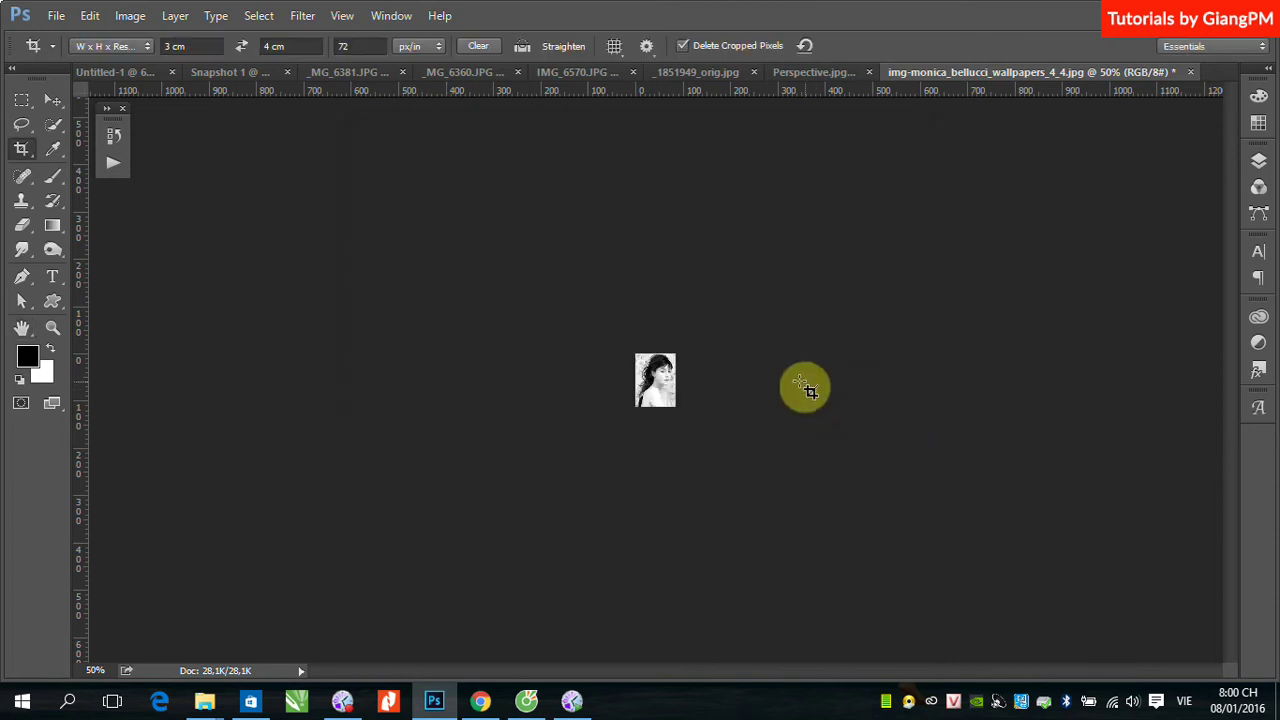
pyautogui.hotkey('ctrl', 'z')
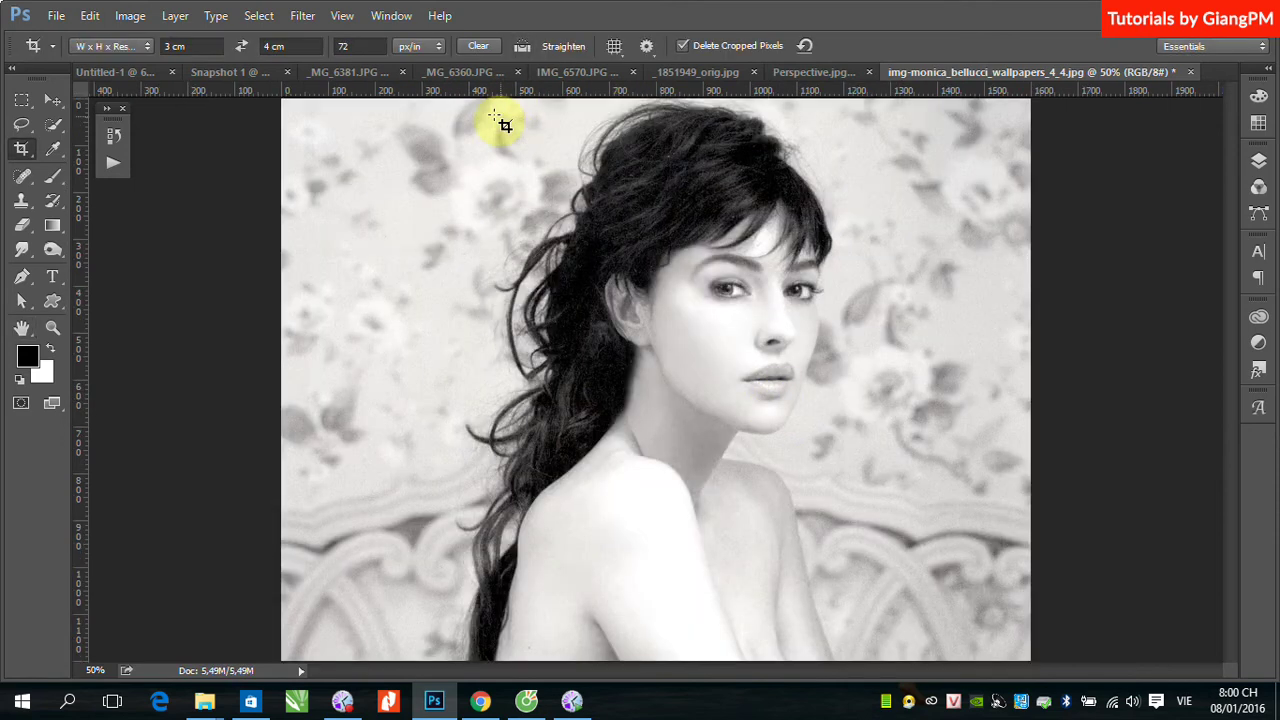
pyautogui.moveTo(519, 108); pyautogui.dragTo(905, 549)
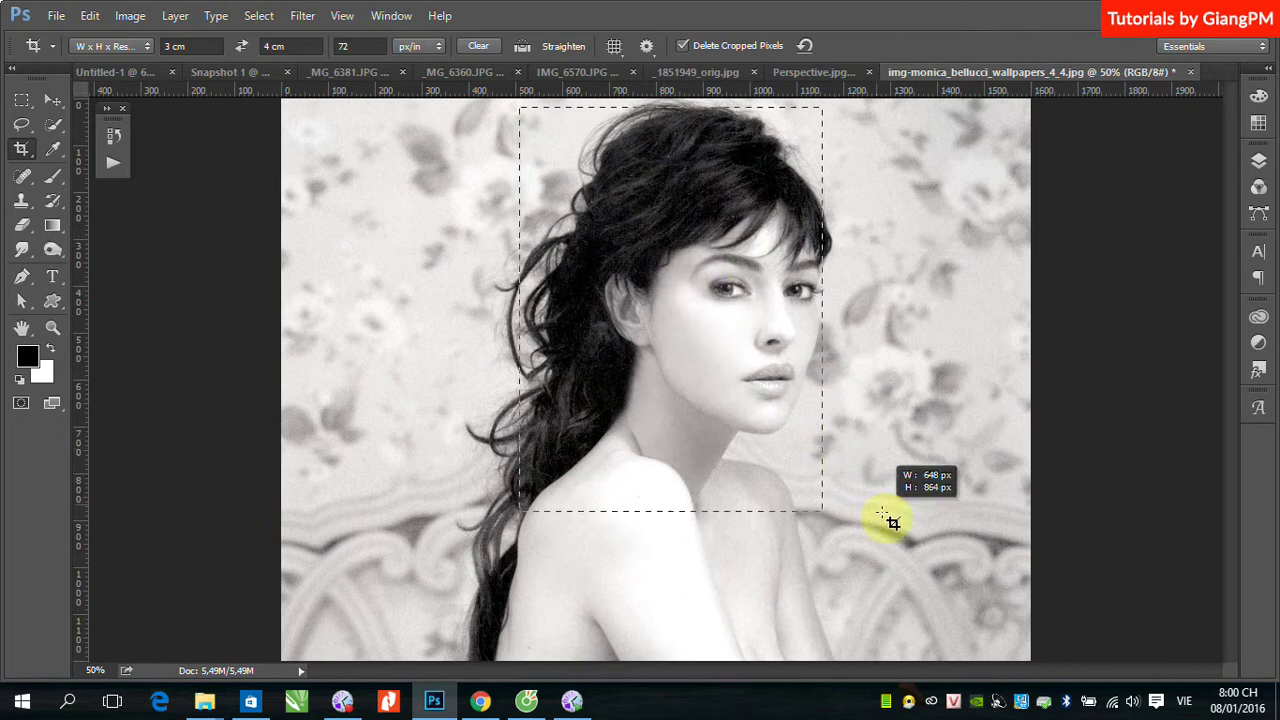
pyautogui.moveTo(905, 549); pyautogui.dragTo(916, 562)
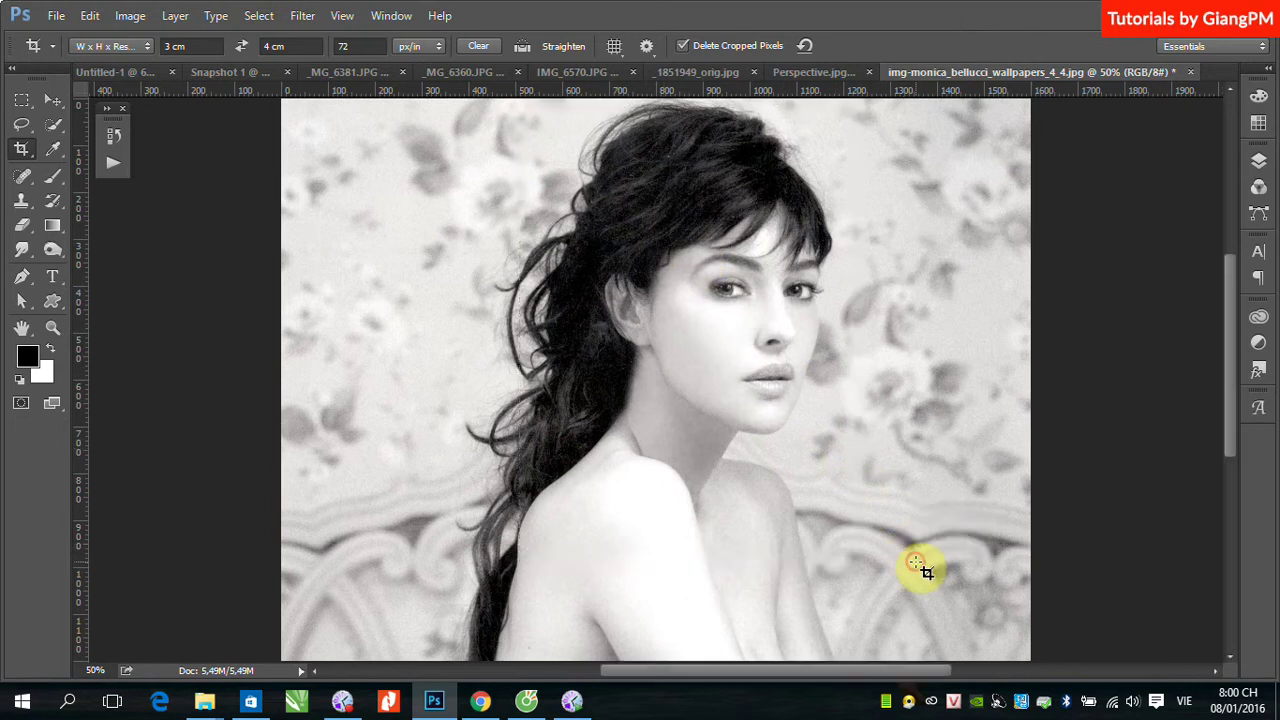
pyautogui.press('Return')
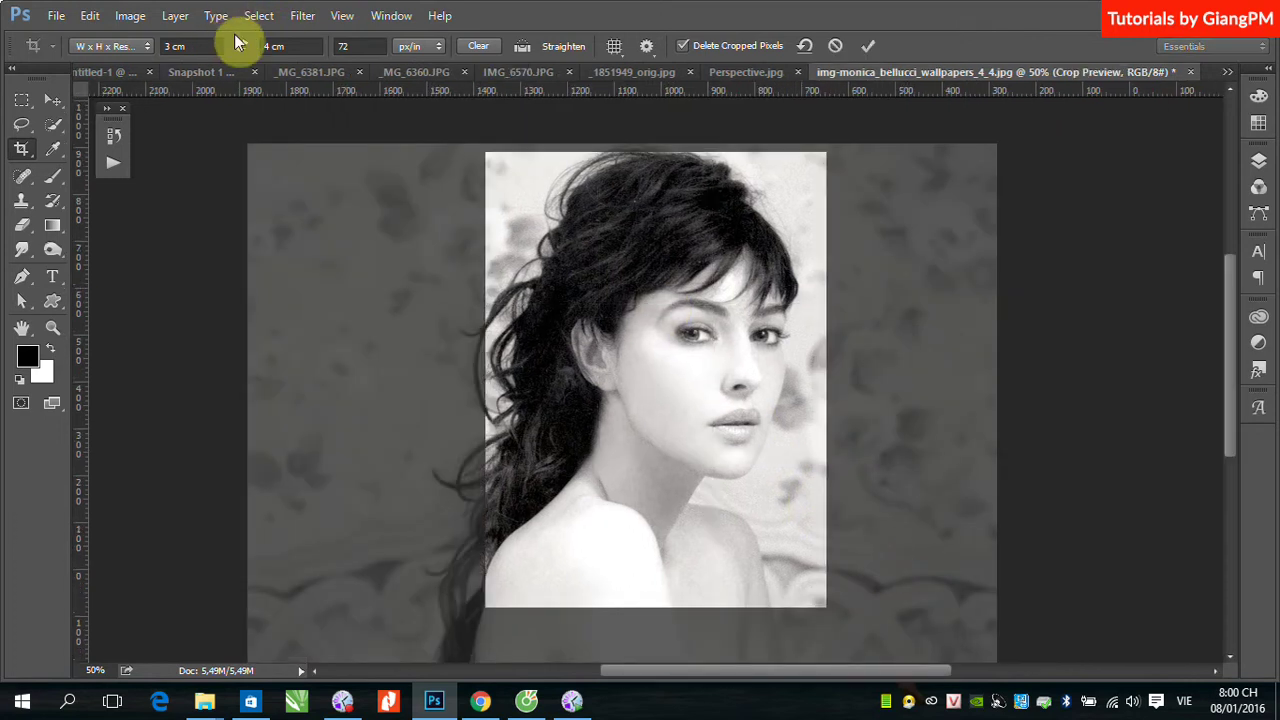
# Check the head-and-shoulders crop size in centimeters in Image Size, then cancel
pyautogui.click(130, 15)
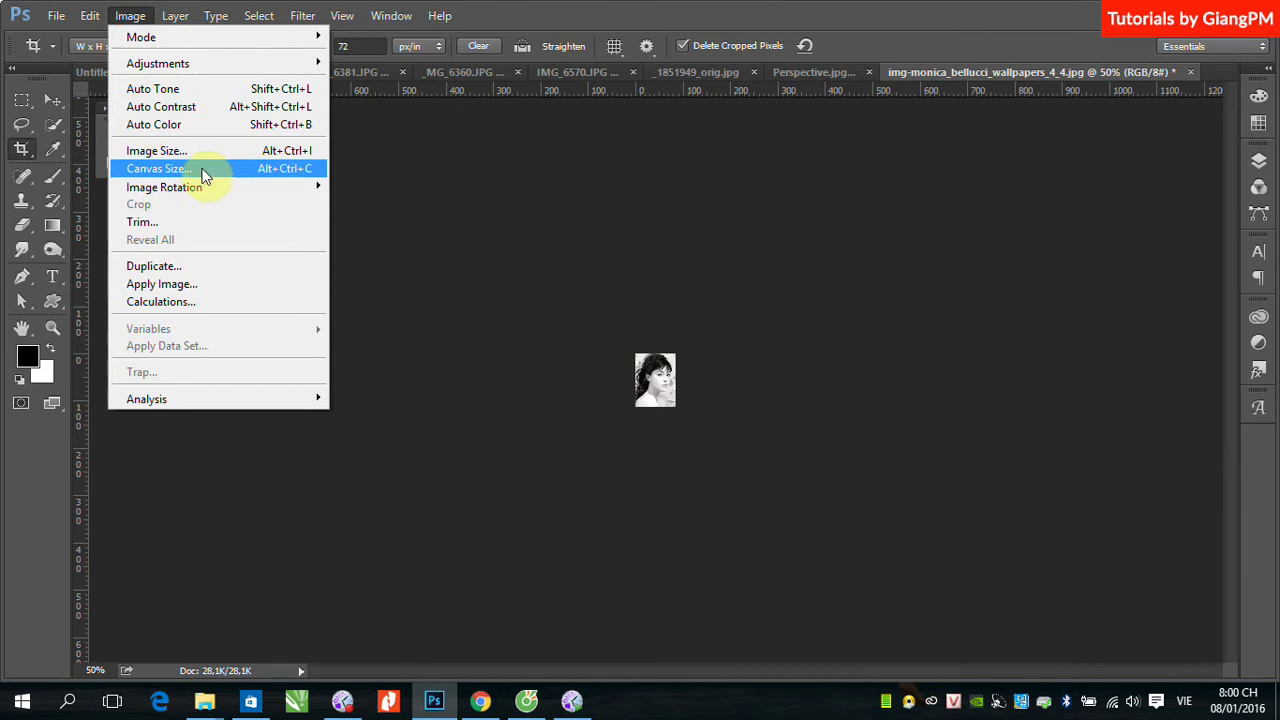
pyautogui.click(199, 152)
pyautogui.click(860, 250)
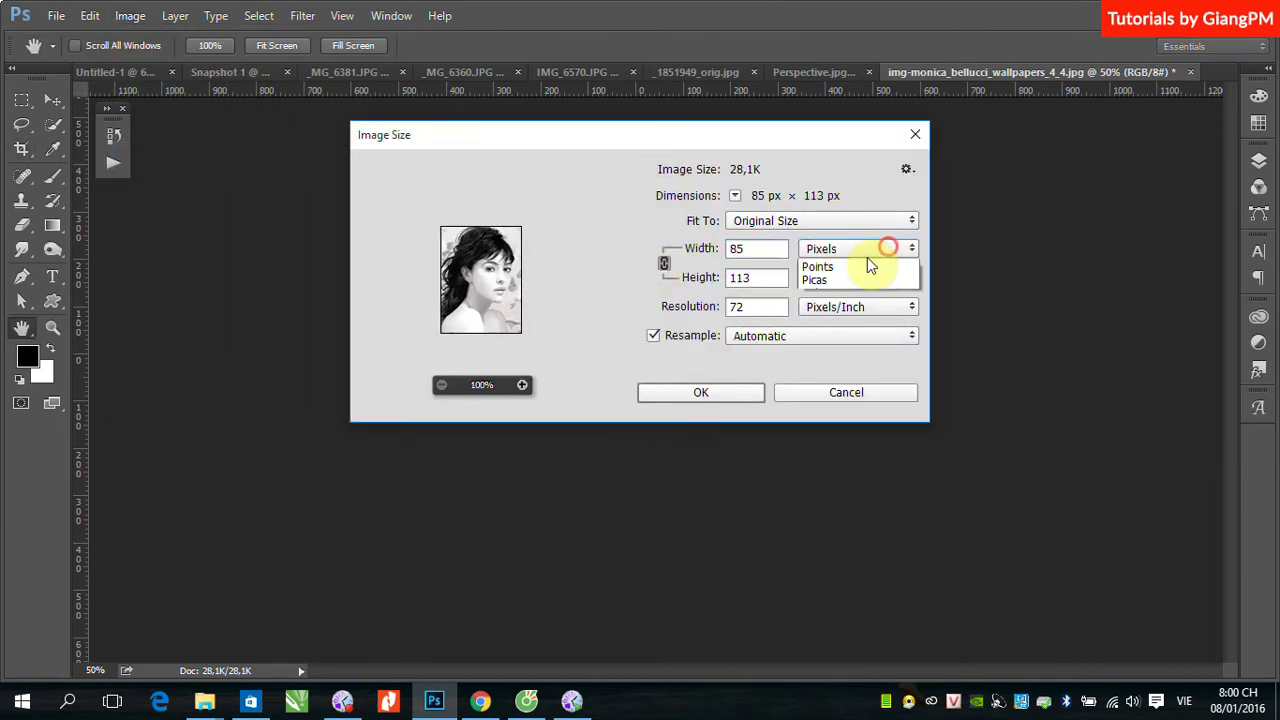
pyautogui.click(837, 307)
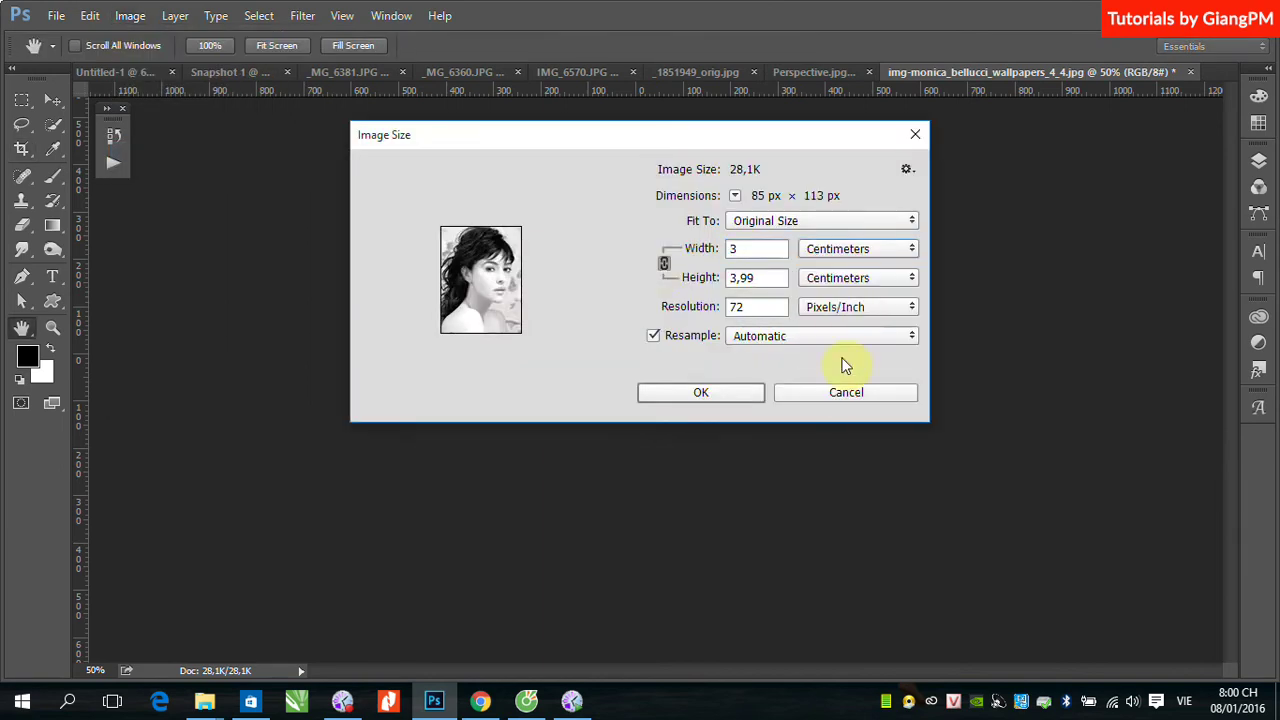
pyautogui.click(824, 392)
# Undo that crop and recrop to a 3:4 box tightly around the face
pyautogui.press('c')
pyautogui.hotkey('ctrl', 'z')
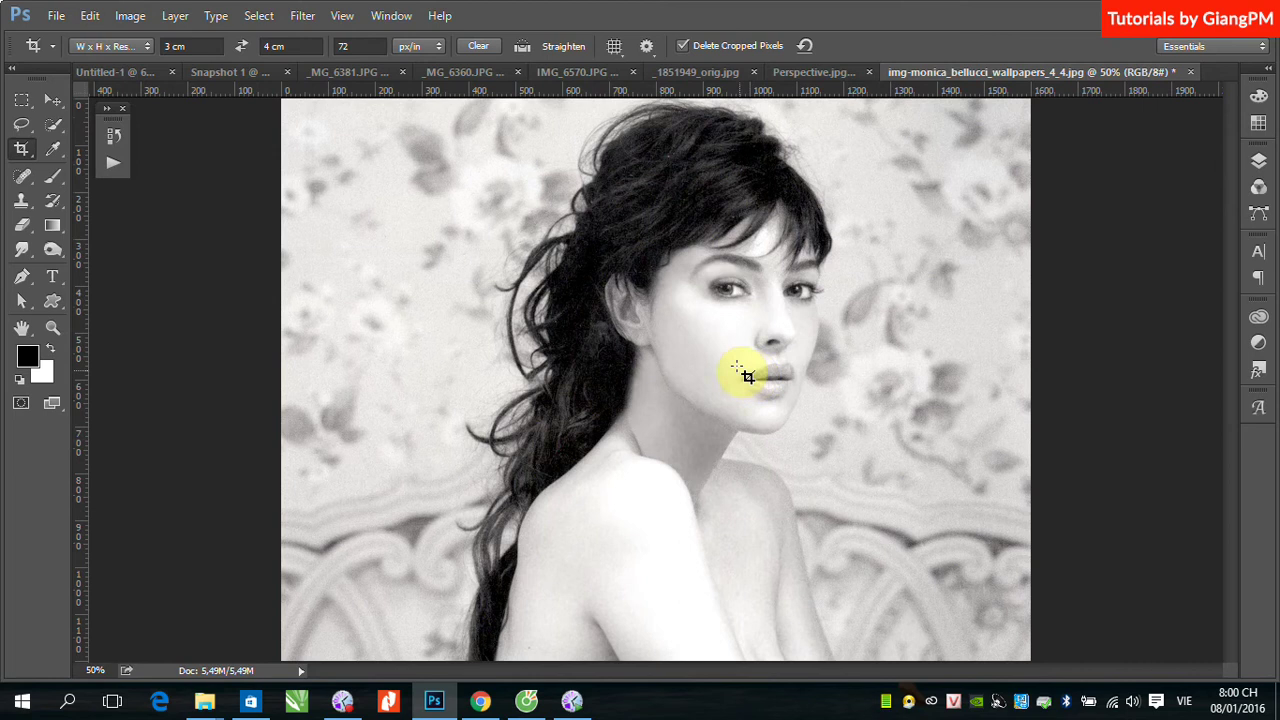
pyautogui.moveTo(693, 231); pyautogui.dragTo(830, 415)
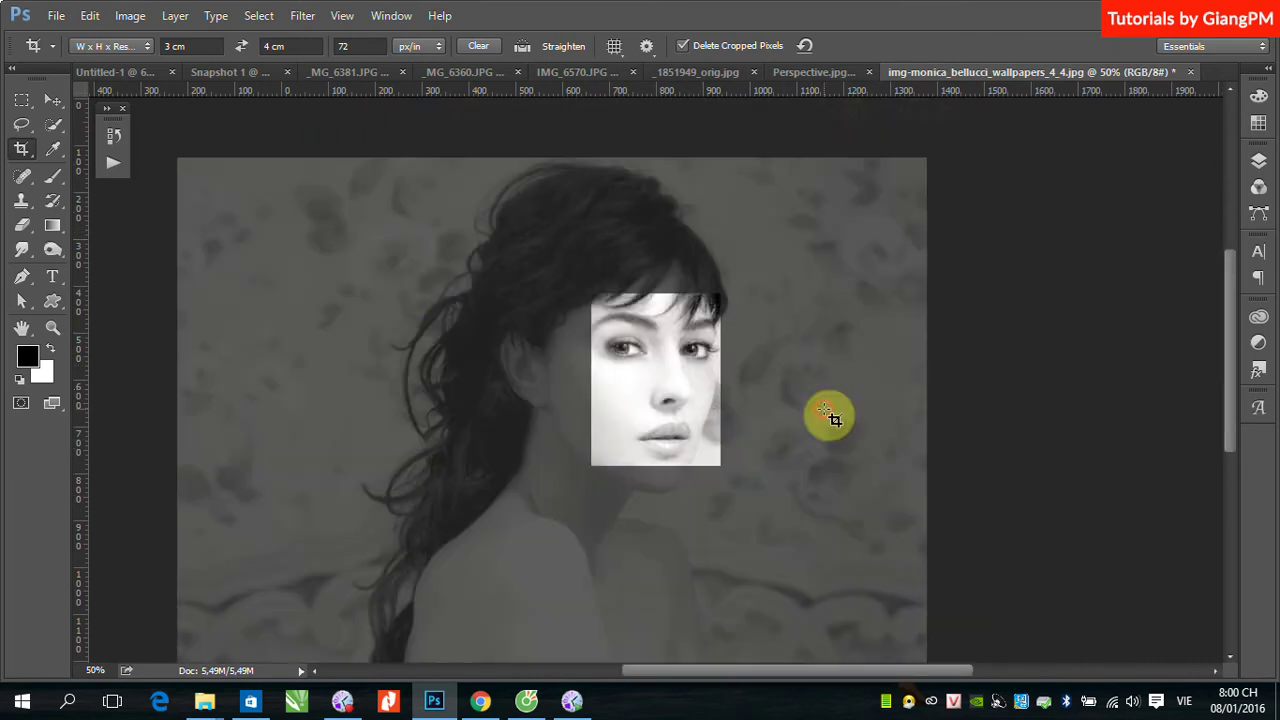
pyautogui.press('Return')
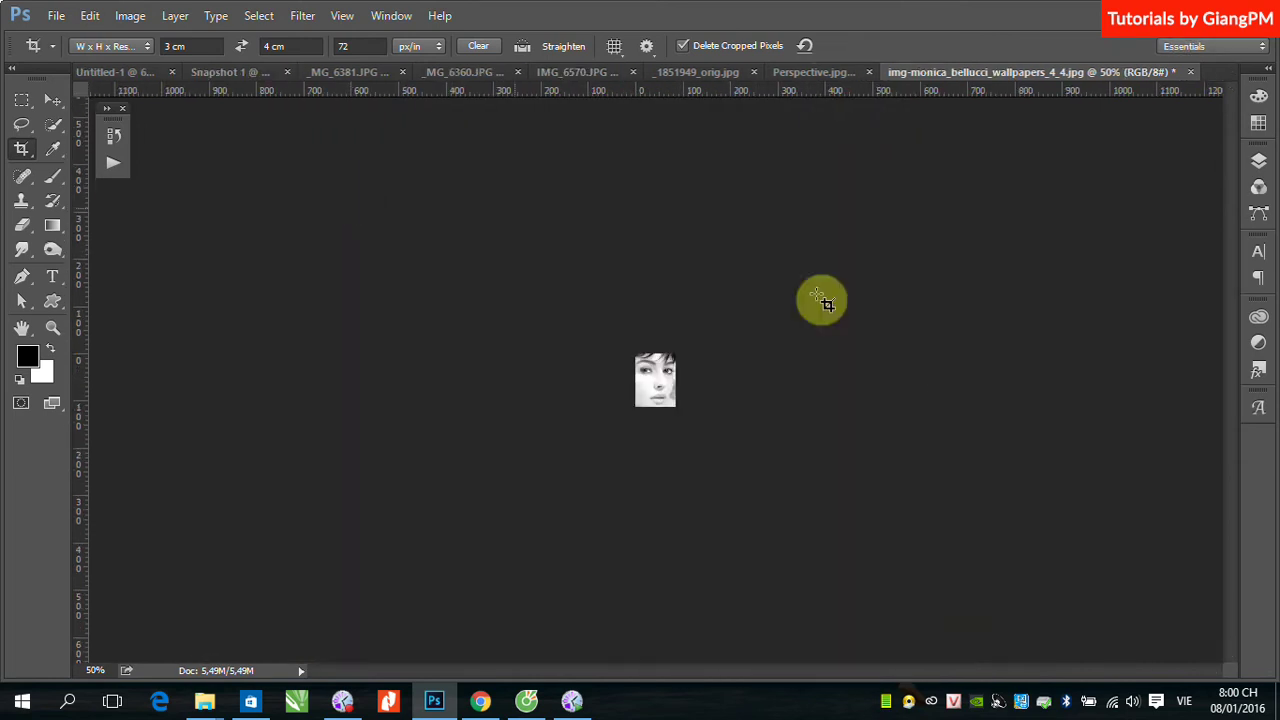
pyautogui.click(130, 15)
# View the face crop's size in centimeters (3 × 3,99), cancel, and undo the crop
pyautogui.click(160, 149)
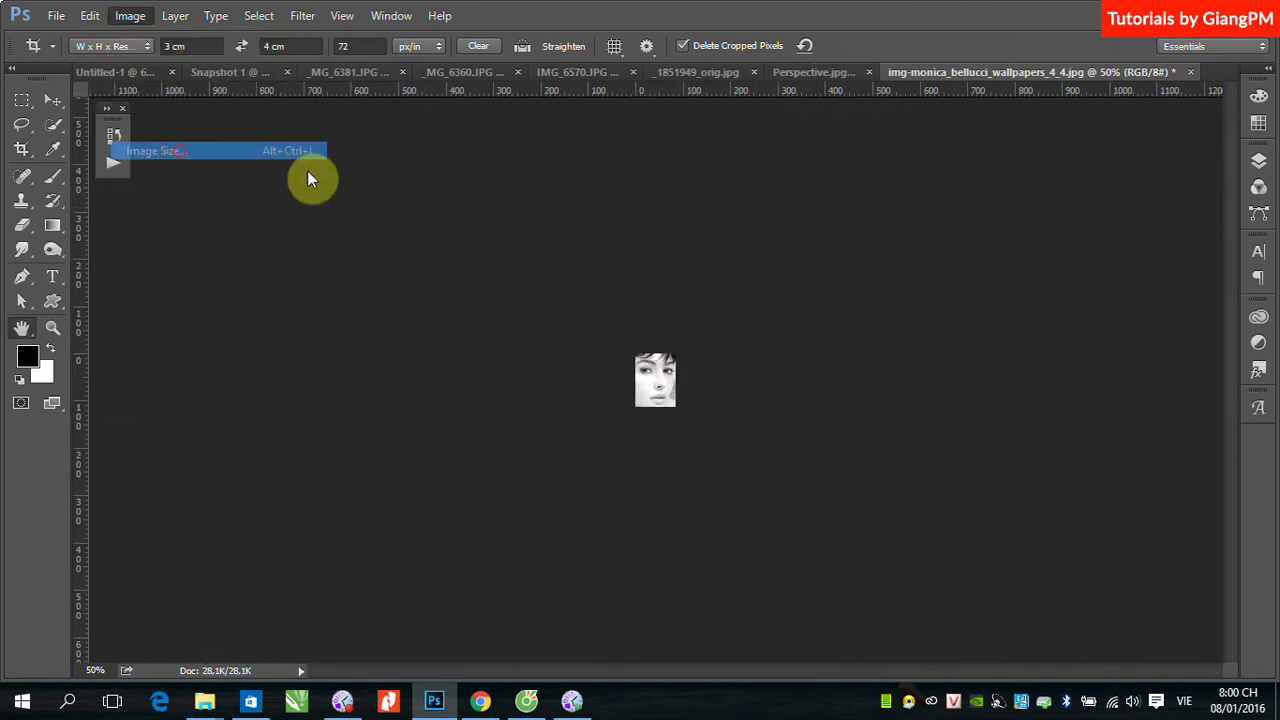
pyautogui.click(860, 248)
pyautogui.click(846, 302)
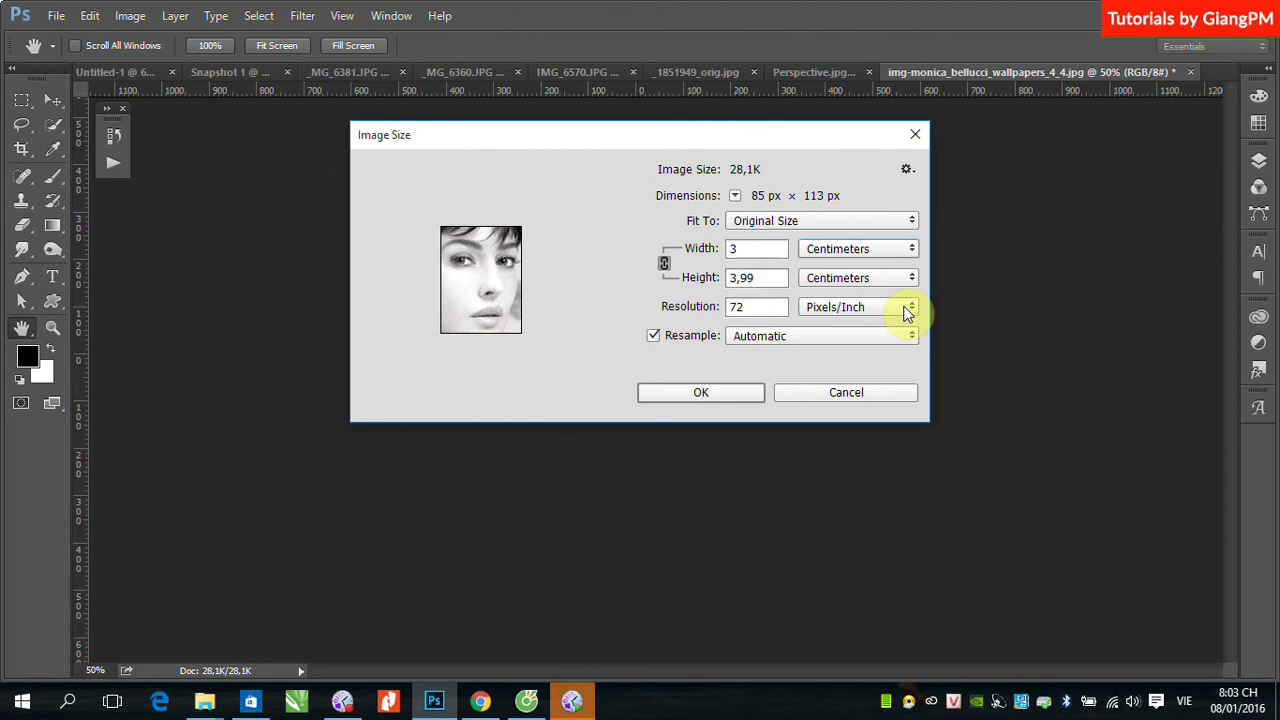
pyautogui.click(857, 393)
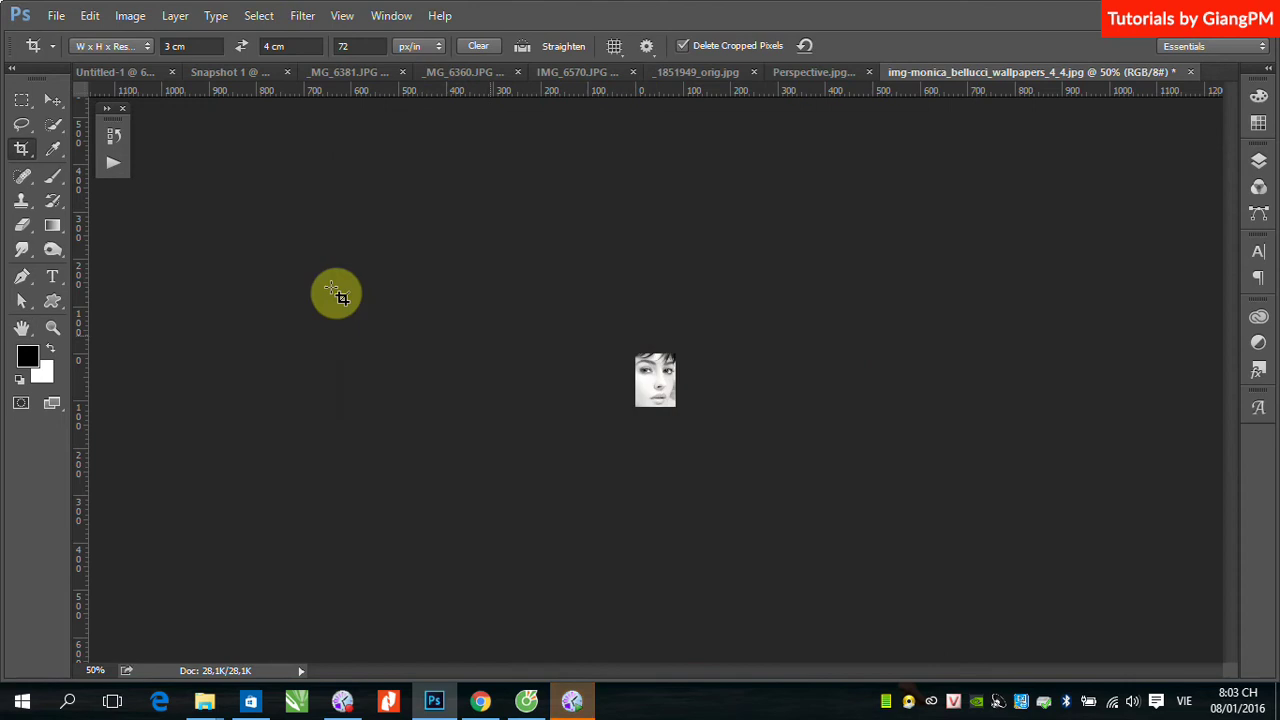
pyautogui.hotkey('ctrl', 'z')
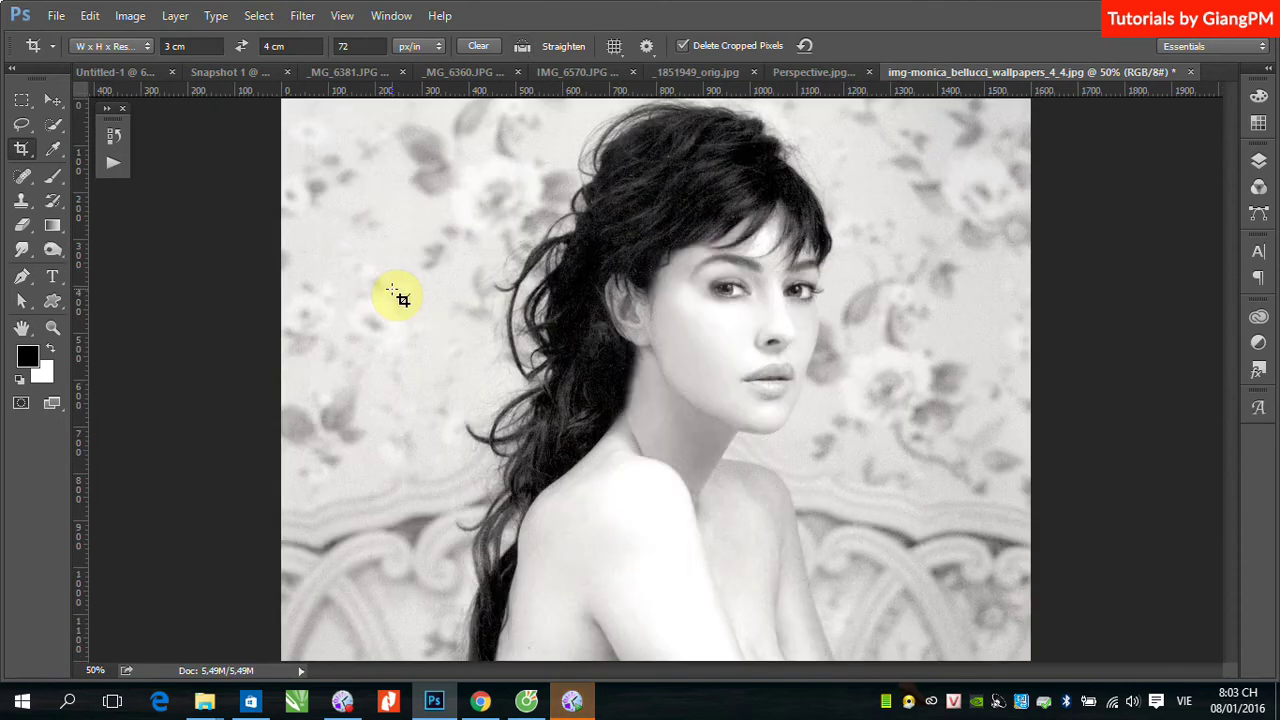
# Switch to Perspective.jpg, dismiss the leftover crop box, and show the crop tool flyout
pyautogui.click(817, 73)
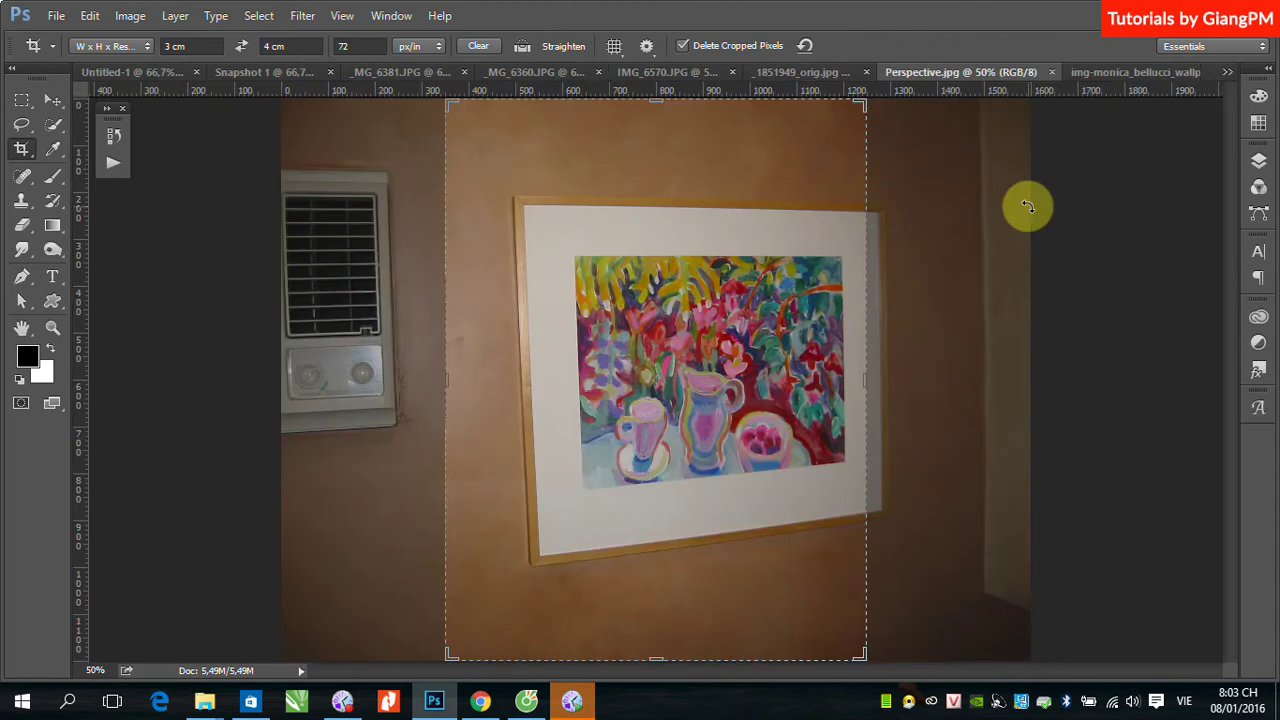
pyautogui.click(53, 101)
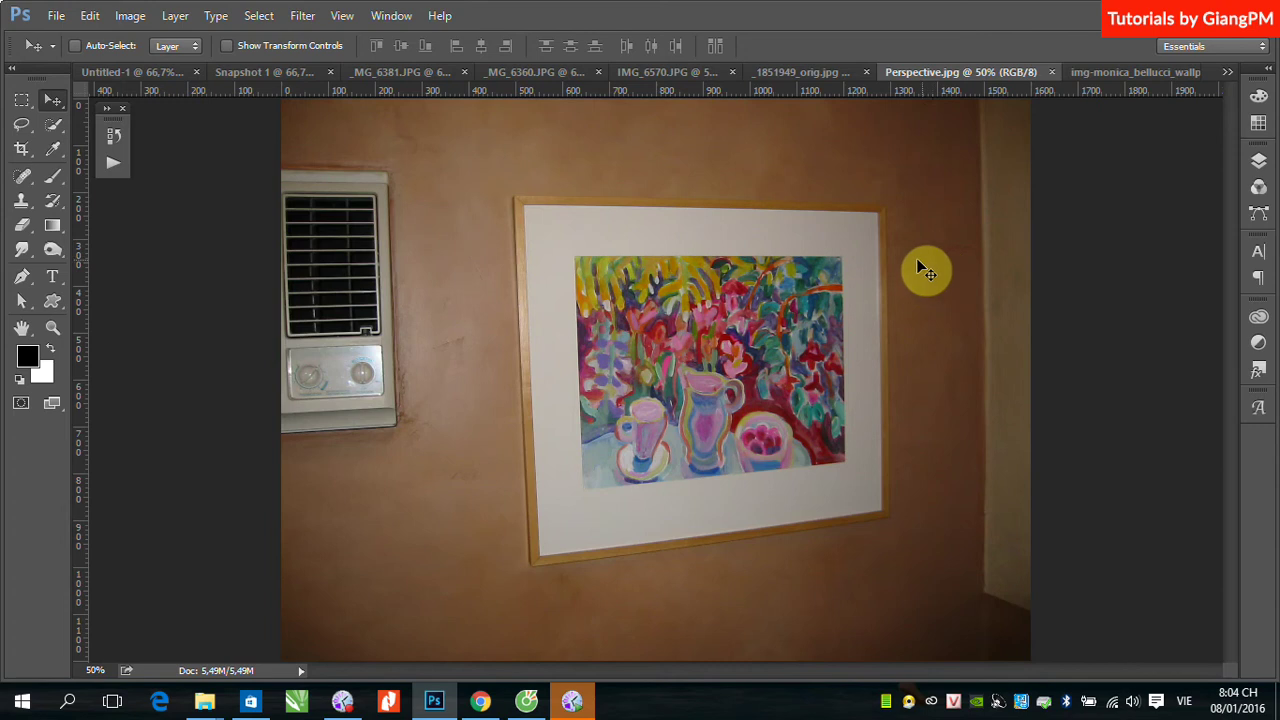
pyautogui.click(22, 150)
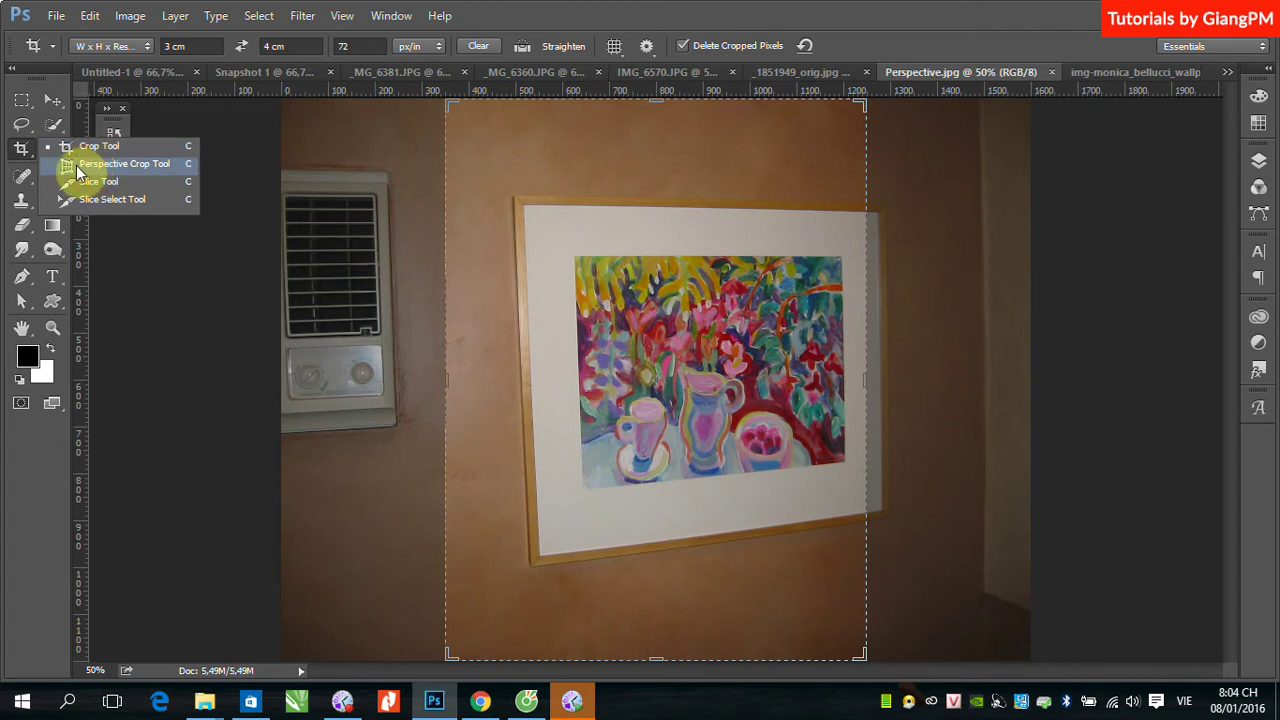
# Draw a perspective crop grid over the painting, pinning its top-left corner to the frame's inner corner
pyautogui.click(80, 164)
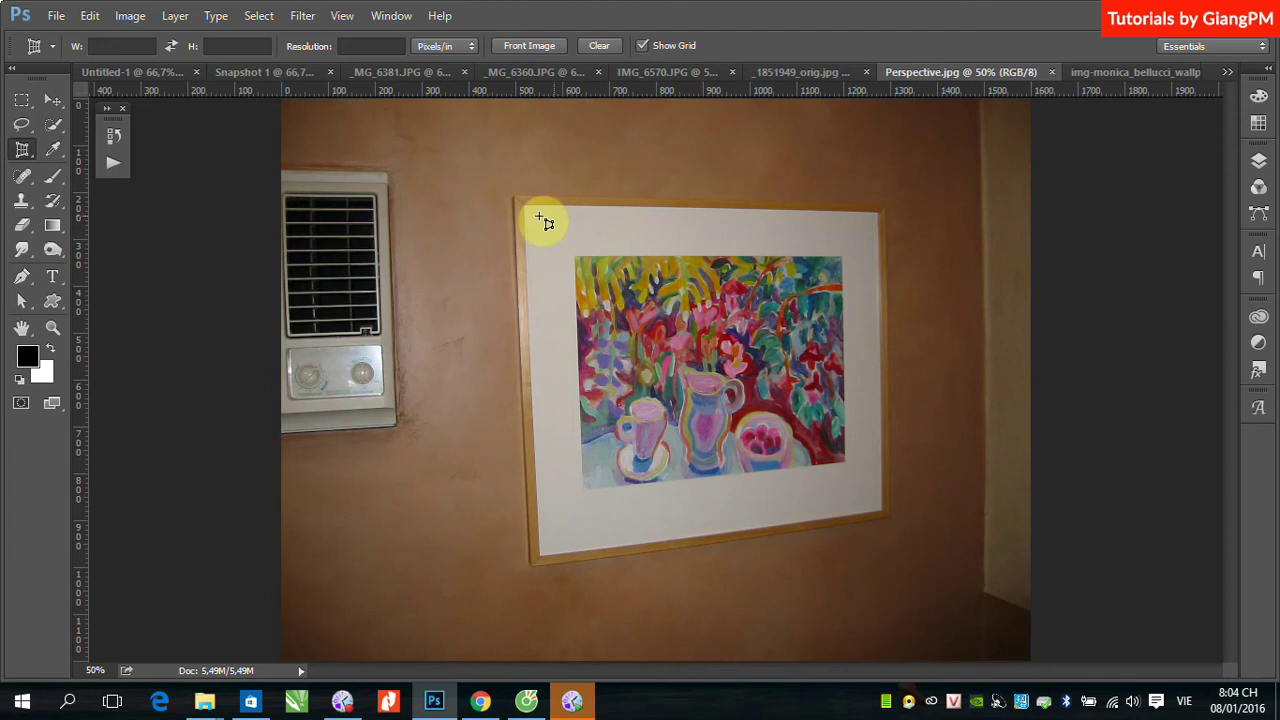
pyautogui.moveTo(536, 216); pyautogui.dragTo(850, 460)
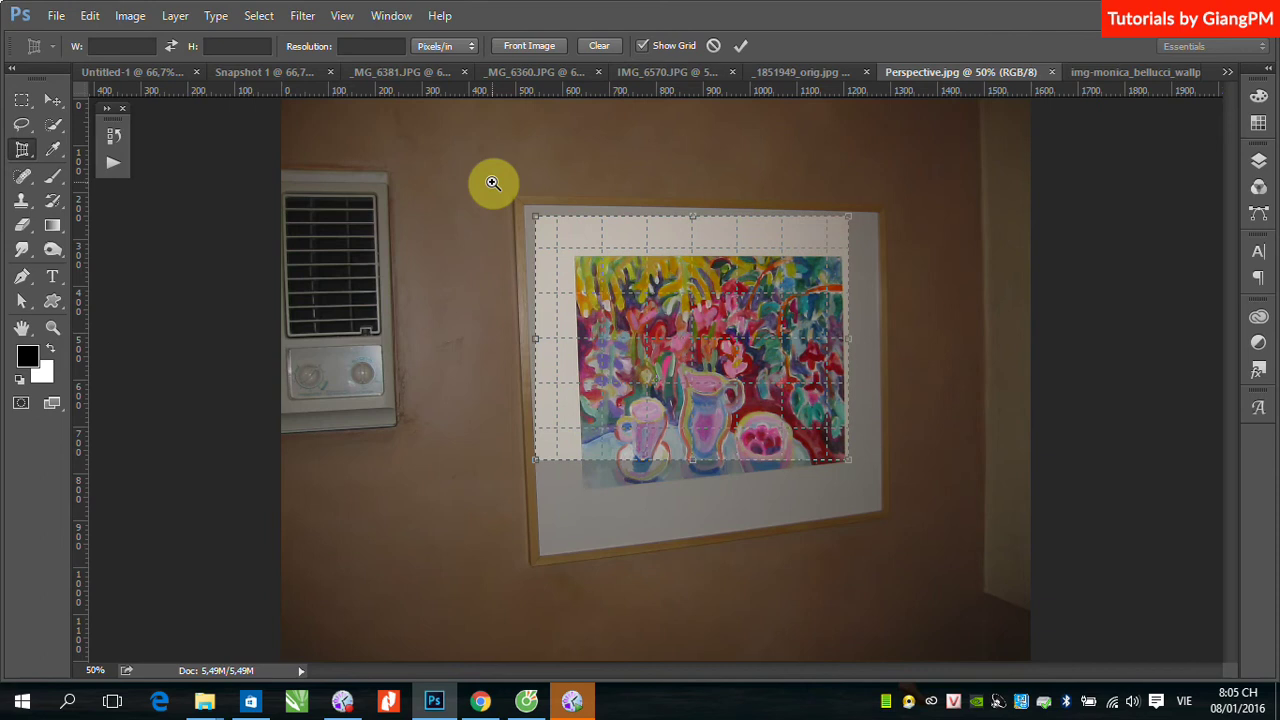
pyautogui.moveTo(494, 178); pyautogui.dragTo(585, 263)
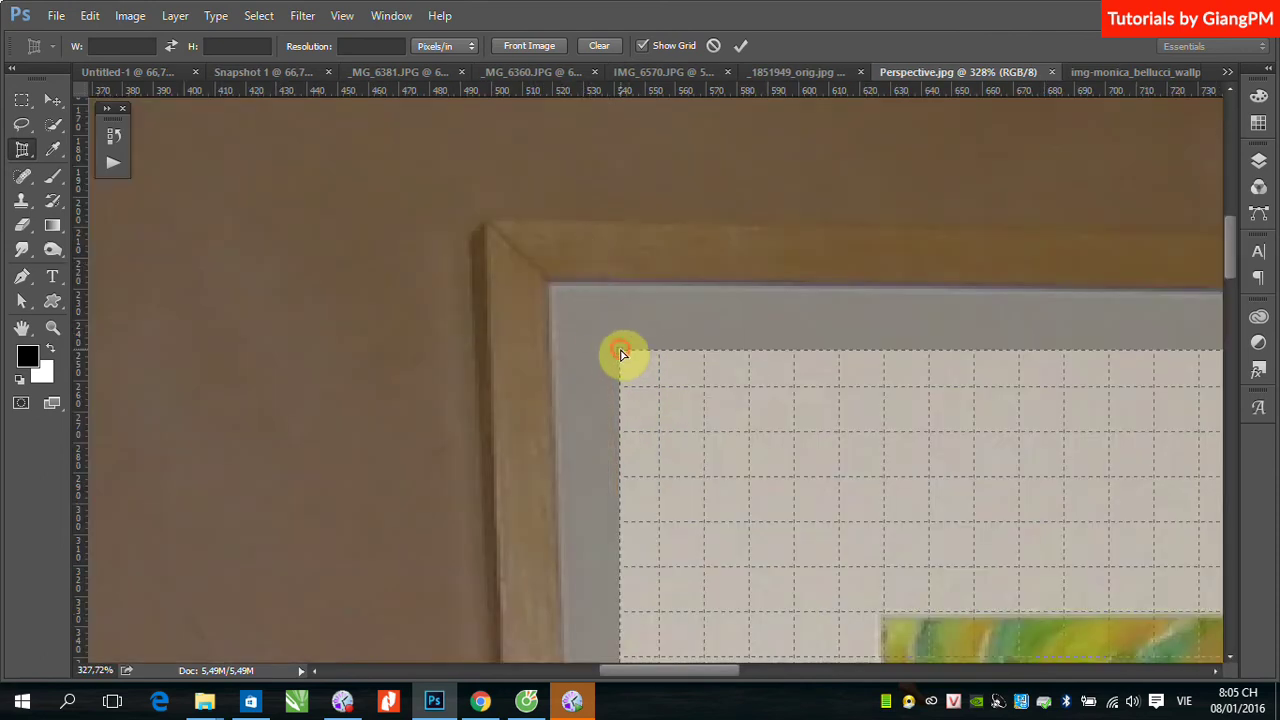
pyautogui.moveTo(620, 354); pyautogui.dragTo(549, 285)
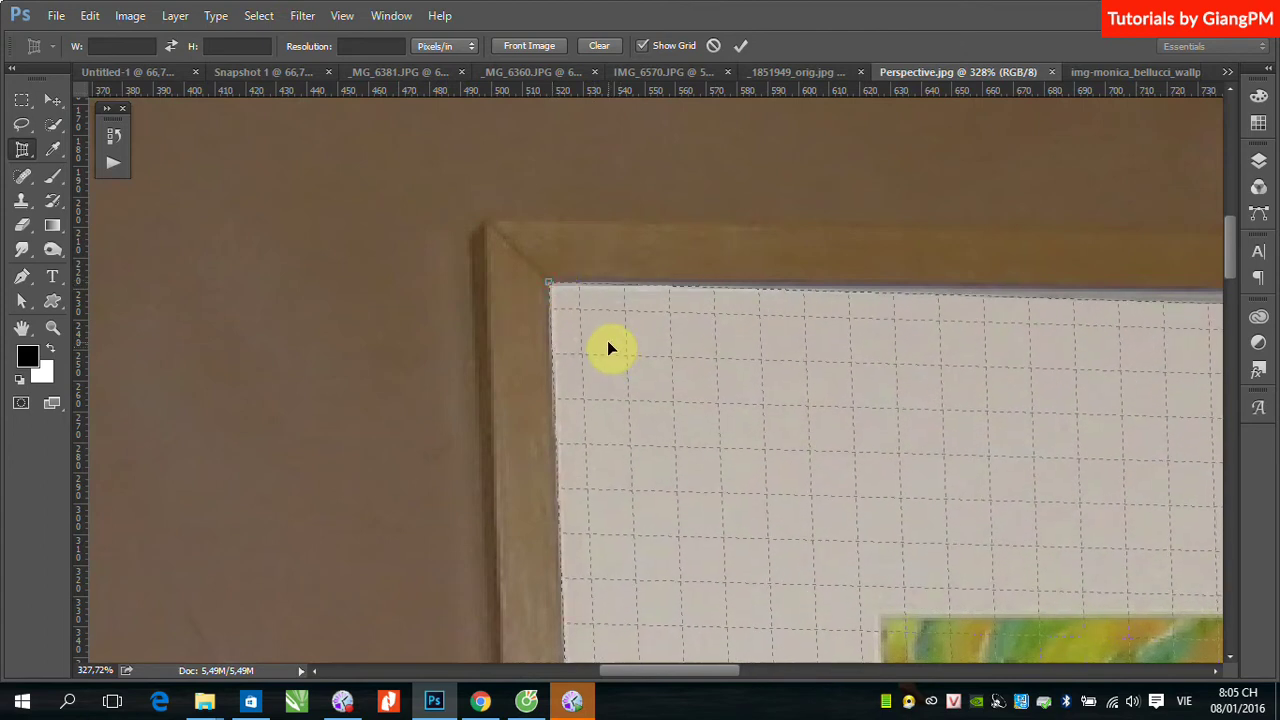
pyautogui.hotkey('ctrl', '-')
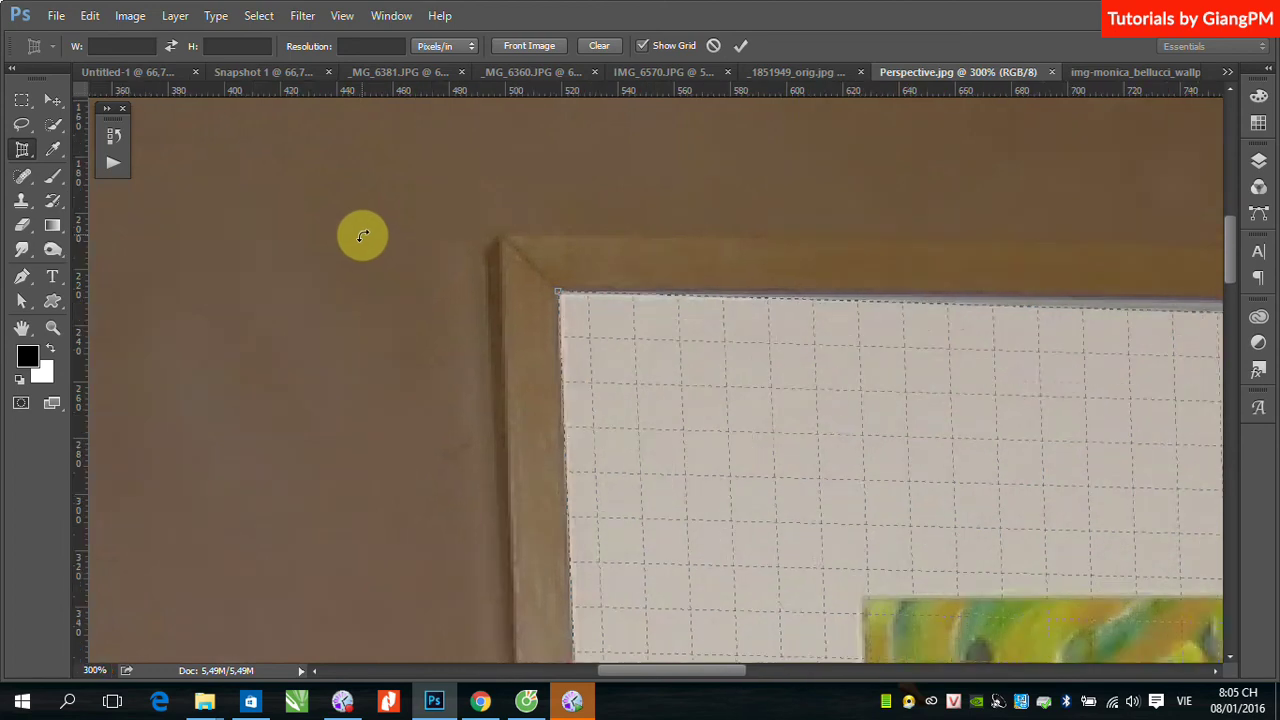
pyautogui.hotkey('ctrl', '-')
pyautogui.hotkey('ctrl', '-')
pyautogui.hotkey('ctrl', '-')
pyautogui.hotkey('ctrl', '-')
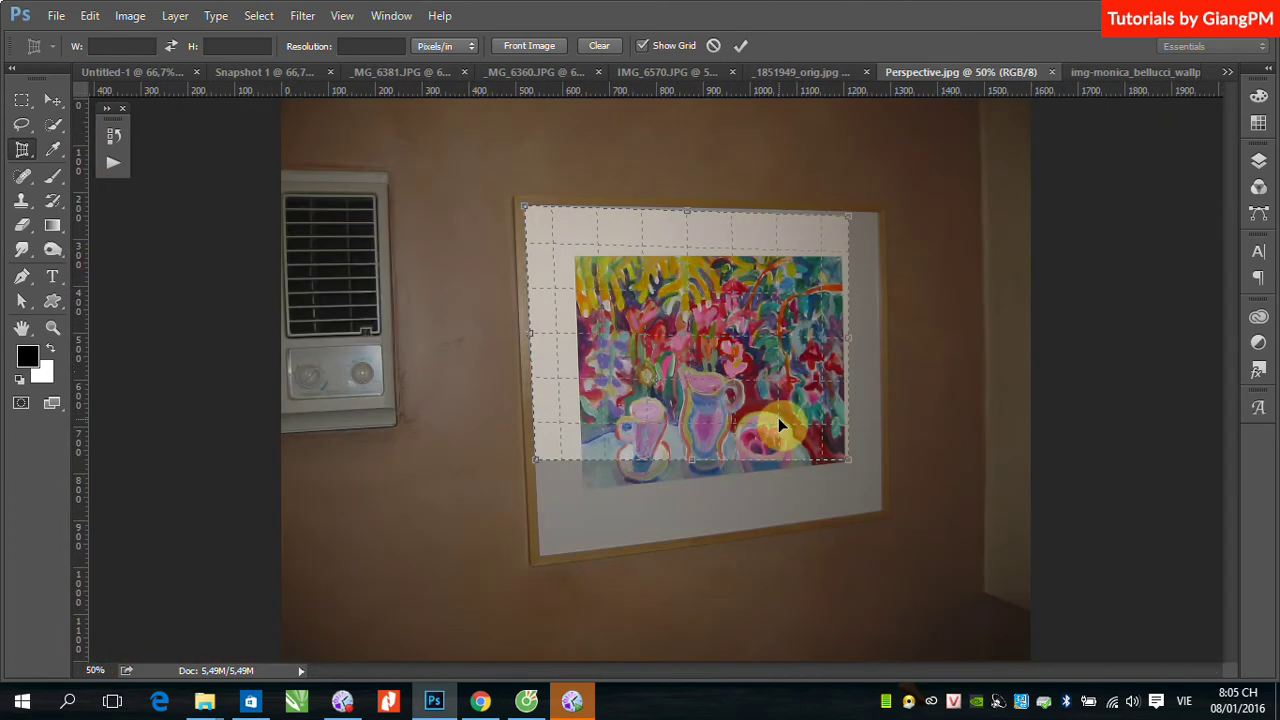
# Pull the perspective grid's lower-left and lower-right corners onto the frame's bottom corners
pyautogui.moveTo(510, 448); pyautogui.dragTo(630, 581)
pyautogui.moveTo(514, 164); pyautogui.dragTo(532, 562)
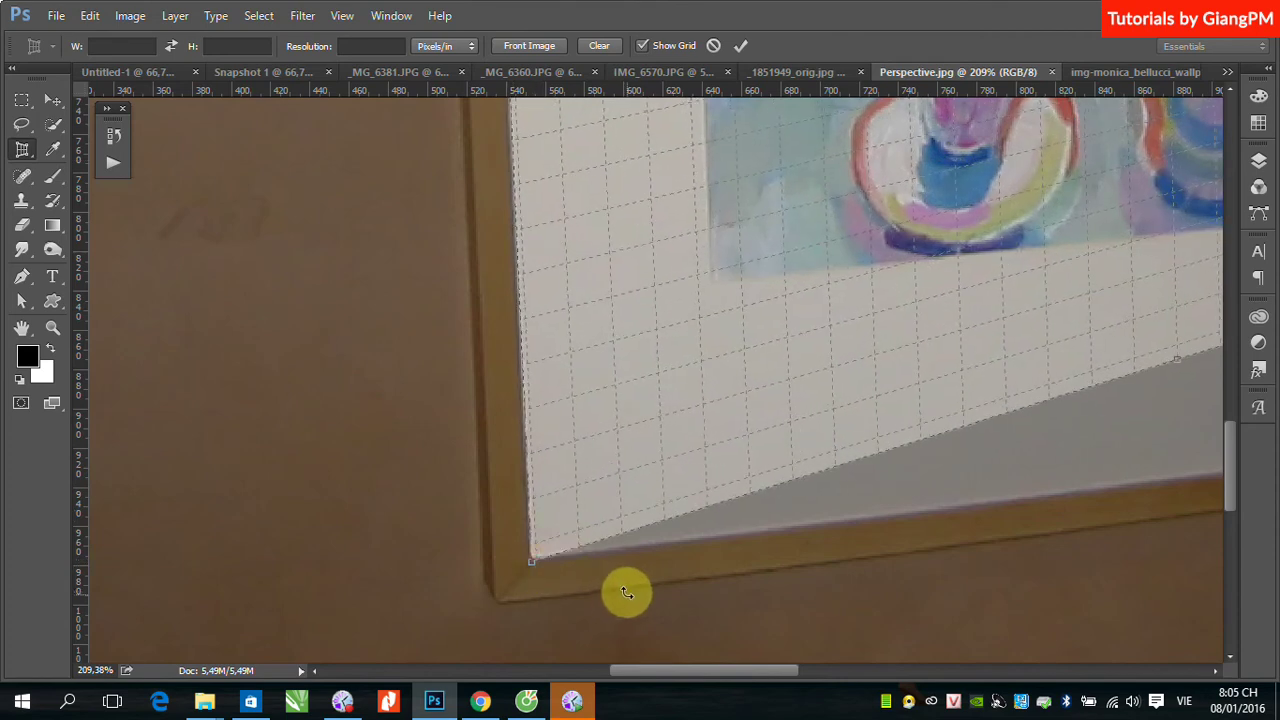
pyautogui.hotkey('ctrl', '-')
pyautogui.hotkey('ctrl', '-')
pyautogui.hotkey('ctrl', '-')
pyautogui.hotkey('ctrl', '-')
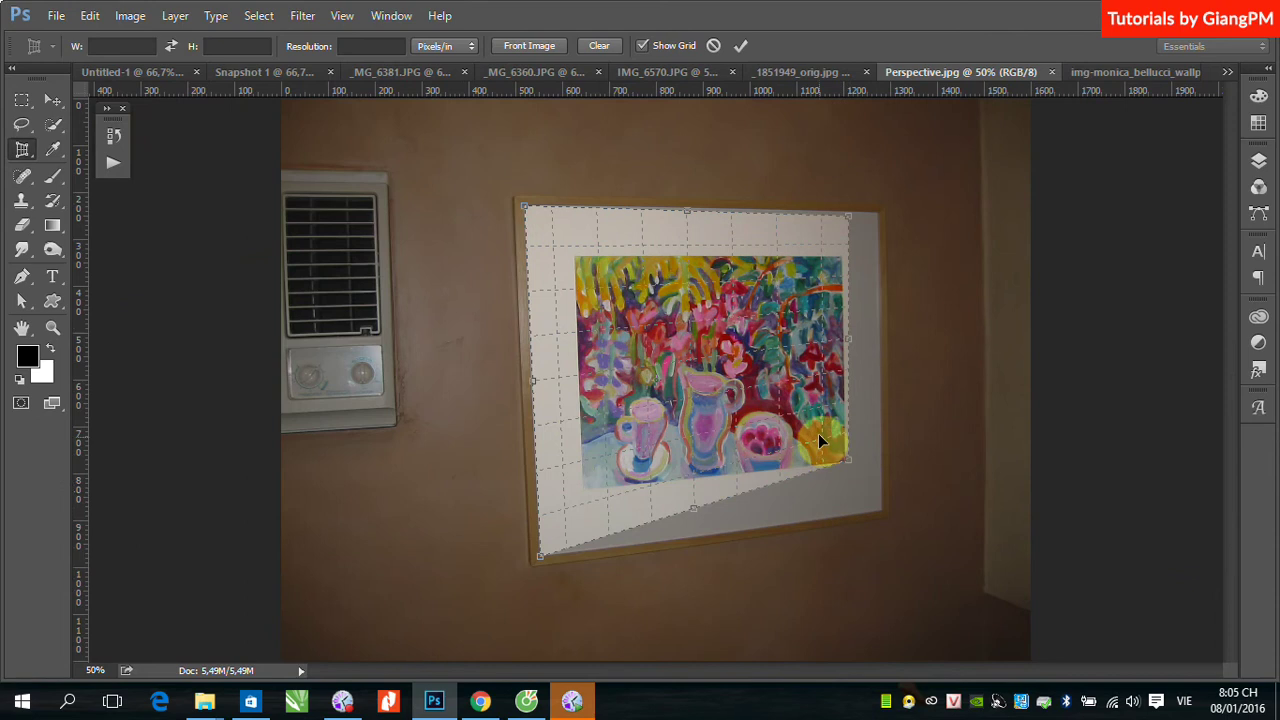
pyautogui.moveTo(818, 433); pyautogui.dragTo(928, 546)
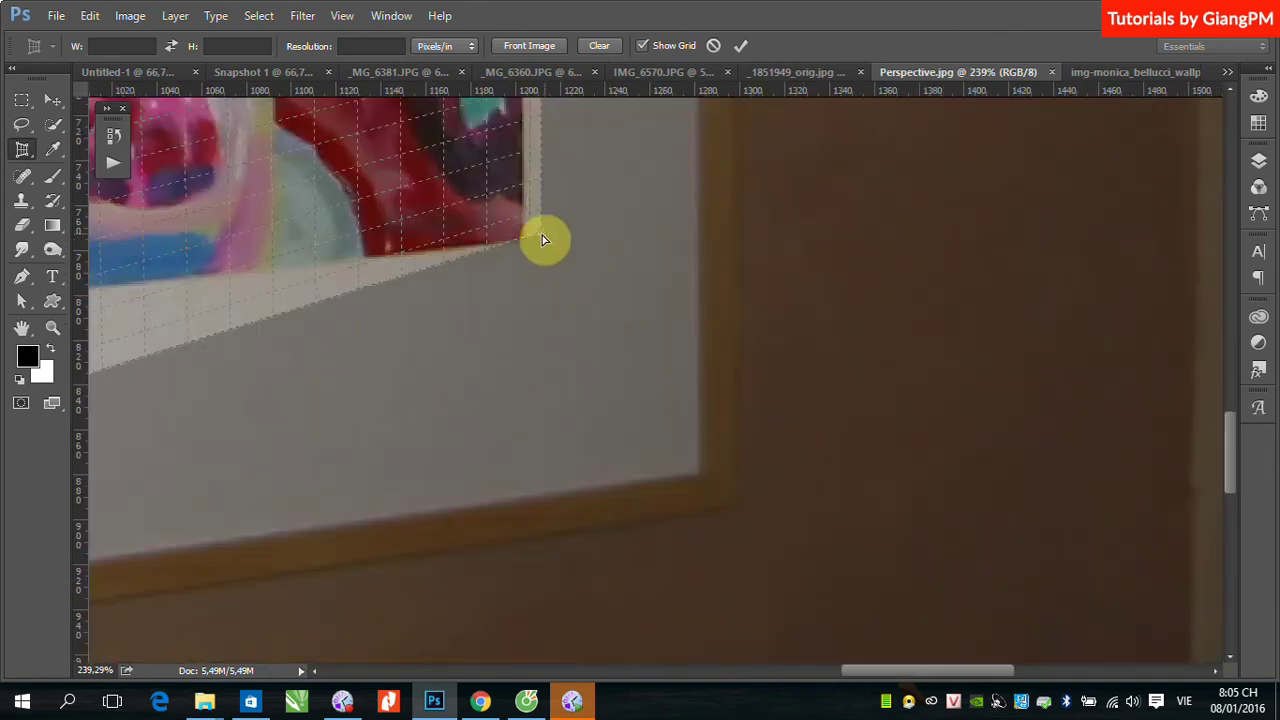
pyautogui.moveTo(542, 236); pyautogui.dragTo(700, 480)
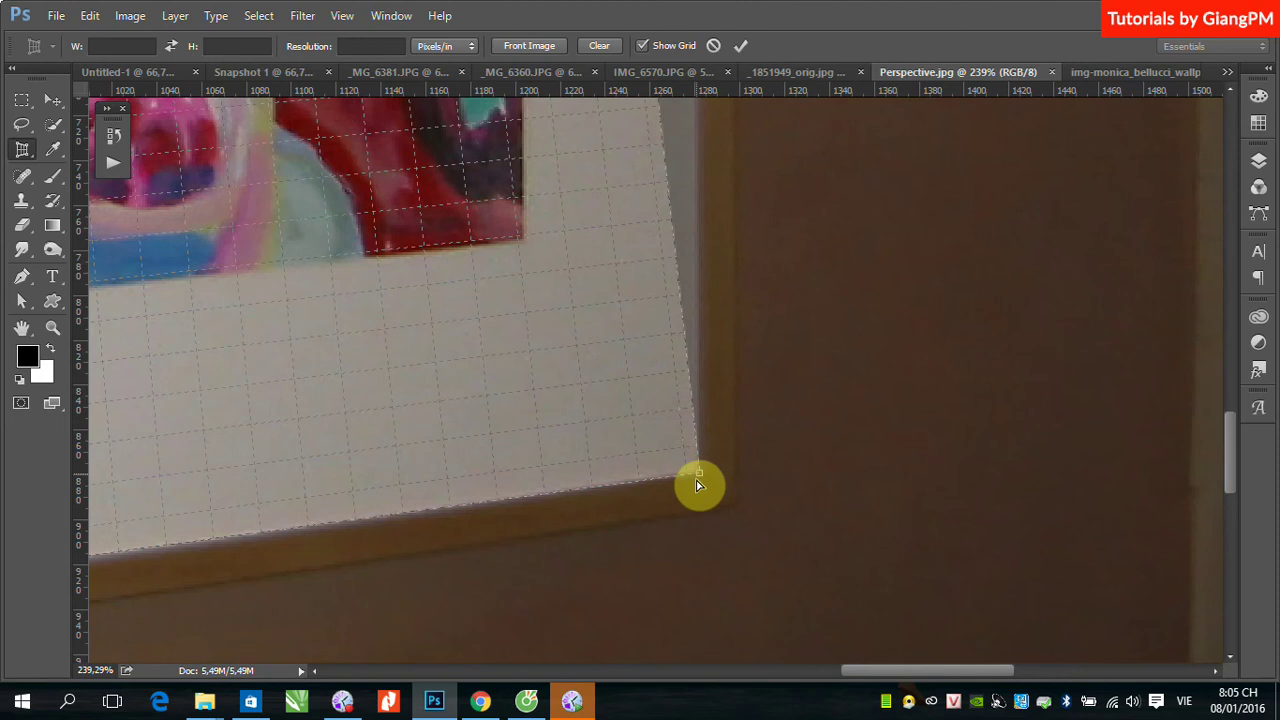
pyautogui.hotkey('ctrl', '-')
pyautogui.hotkey('ctrl', '-')
pyautogui.hotkey('ctrl', '-')
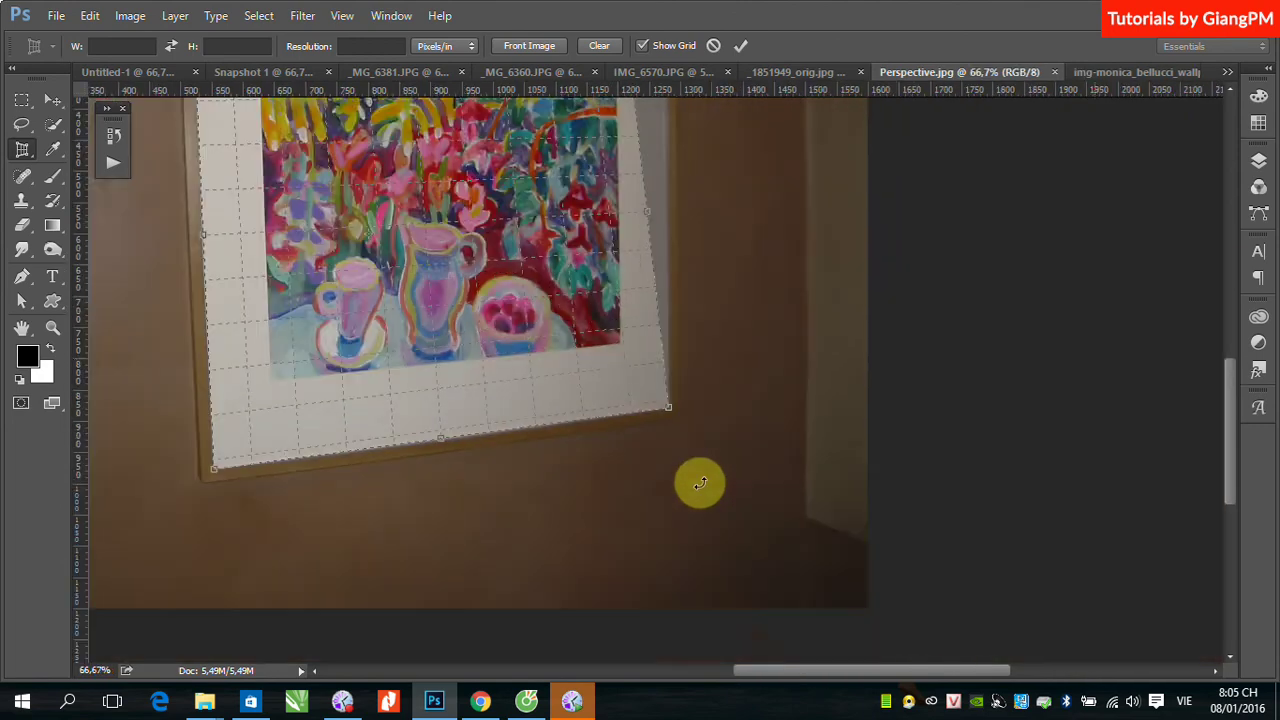
pyautogui.moveTo(580, 240); pyautogui.dragTo(601, 472)
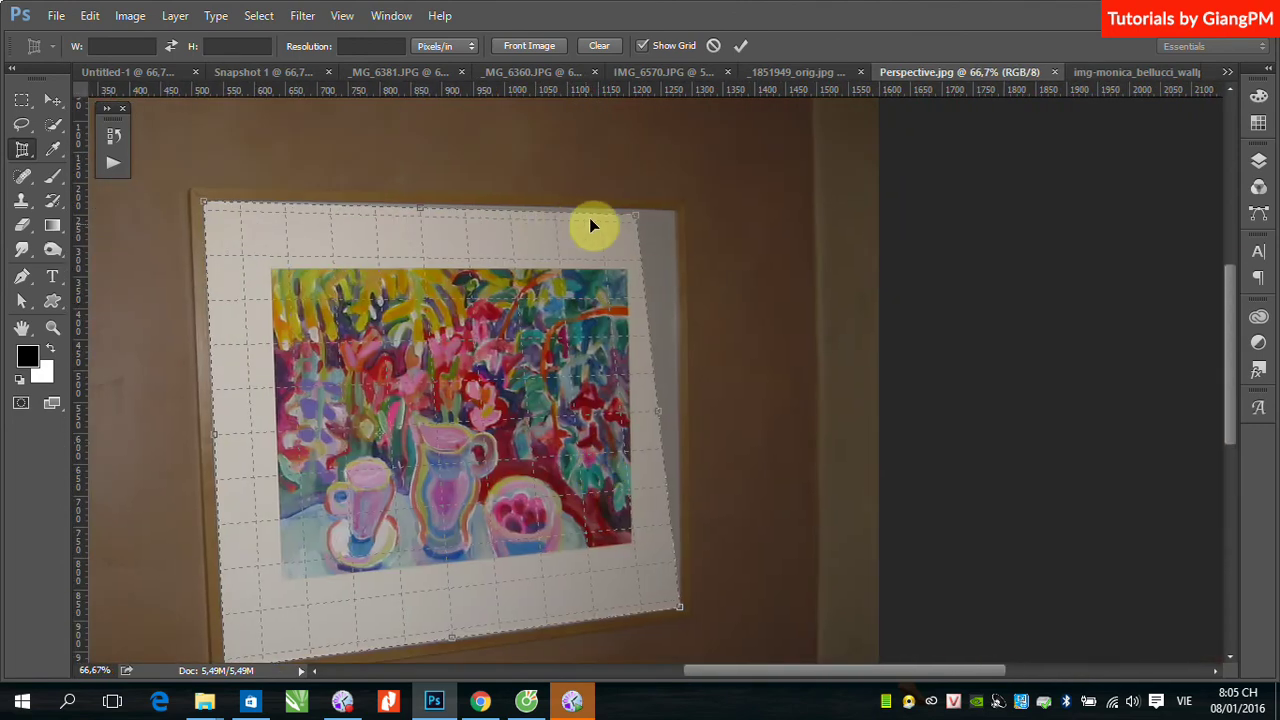
# Move the grid's top-right corner onto the mat's top-right corner
pyautogui.moveTo(674, 189); pyautogui.dragTo(766, 286)
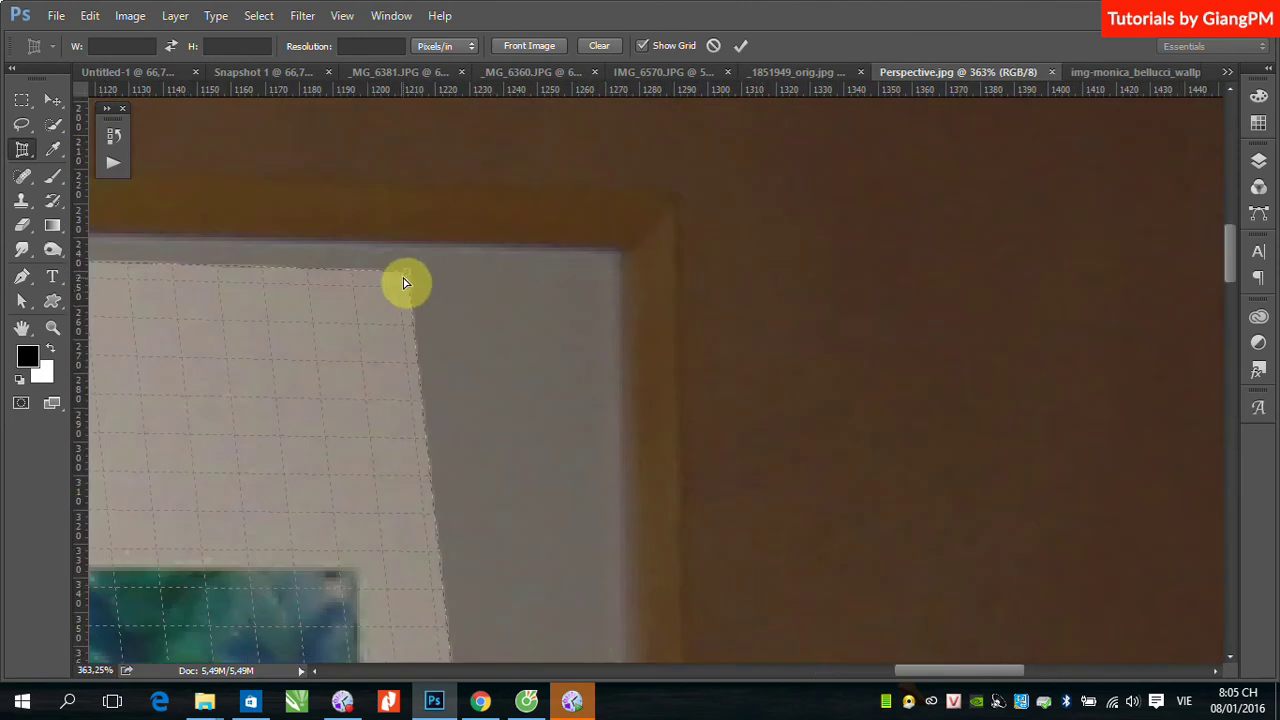
pyautogui.moveTo(410, 274)
pyautogui.mouseDown()
pyautogui.moveTo(612, 262)
pyautogui.moveTo(617, 251)
pyautogui.mouseUp()
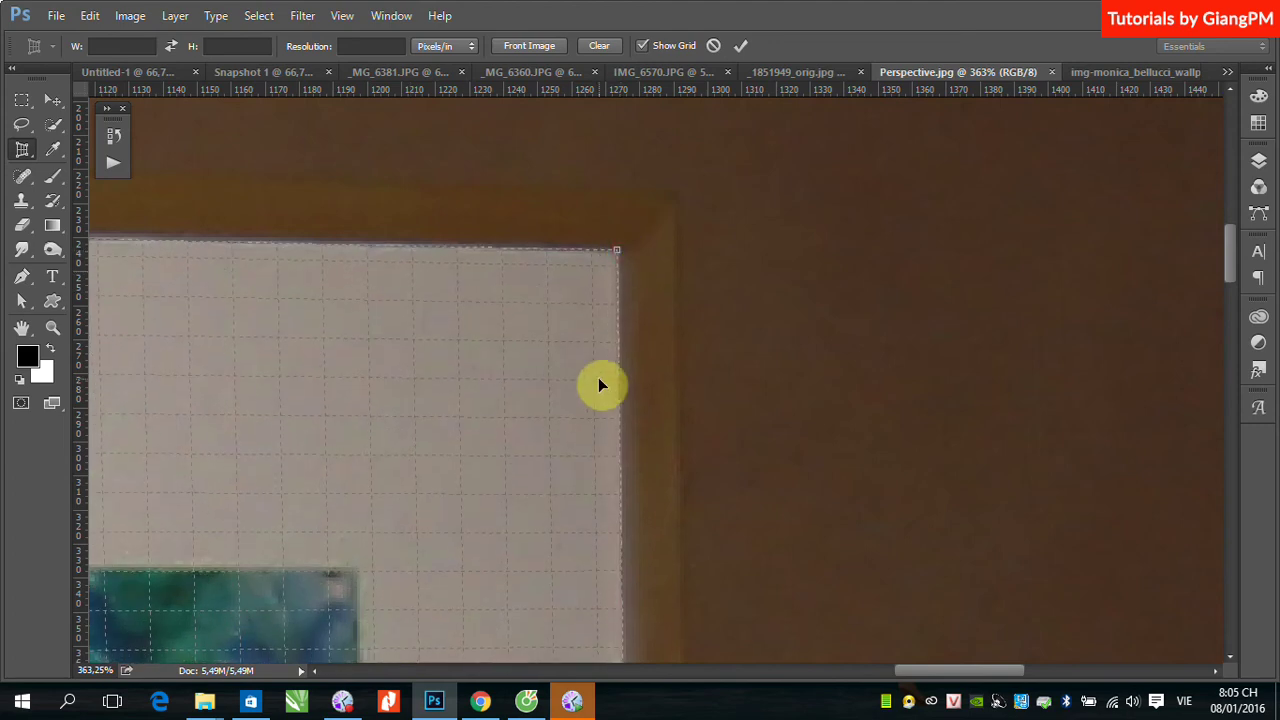
pyautogui.hotkey('ctrl', '-')
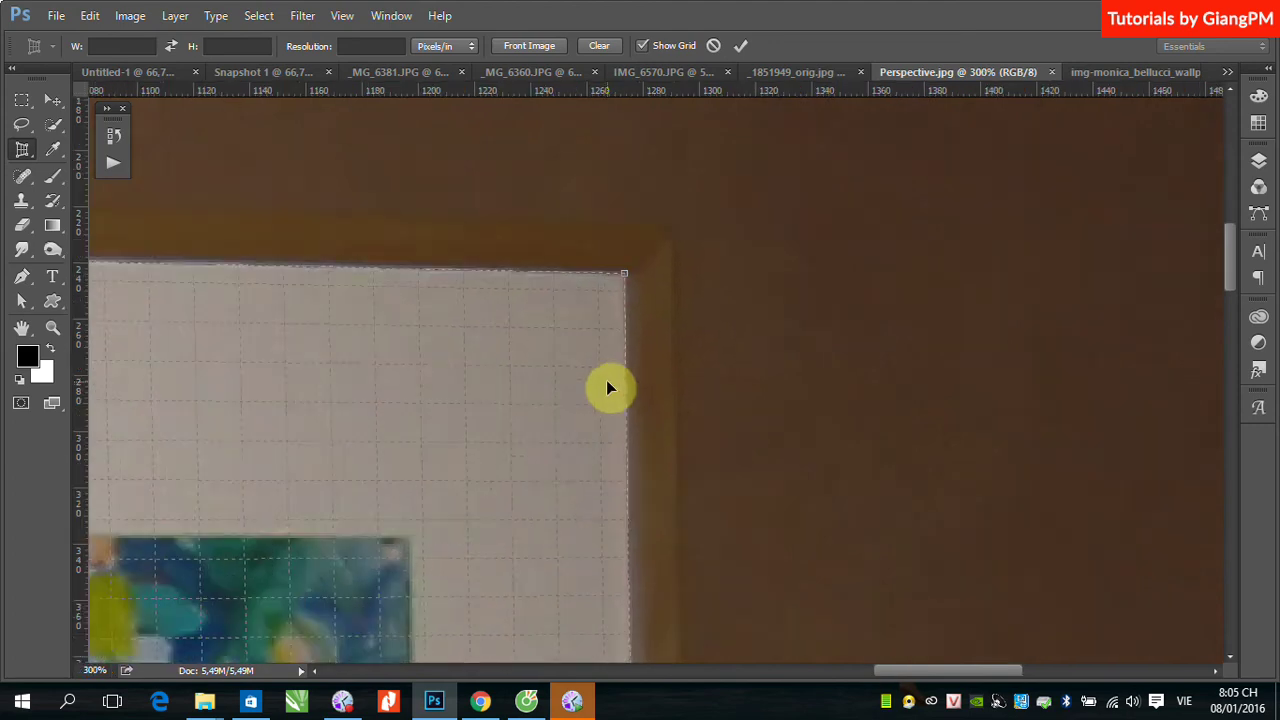
pyautogui.hotkey('ctrl', '-')
pyautogui.hotkey('ctrl', '-')
pyautogui.moveTo(418, 471); pyautogui.dragTo(719, 317)
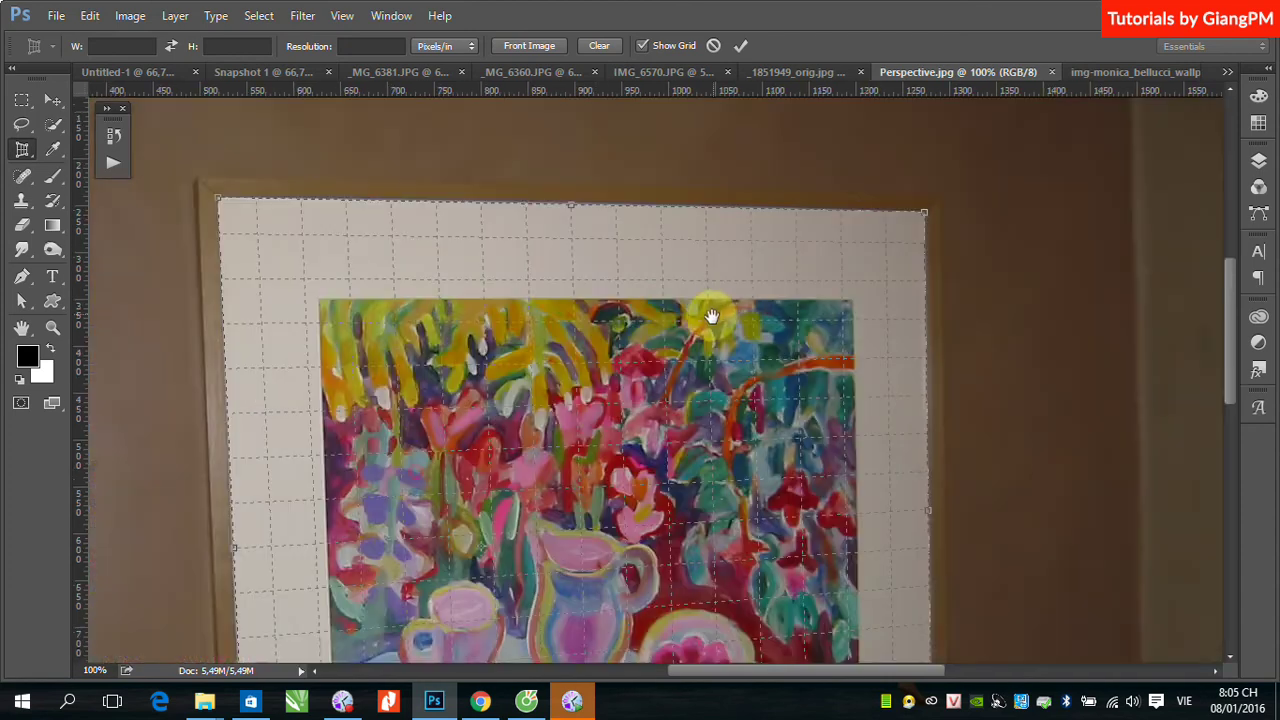
pyautogui.hotkey('ctrl', '-')
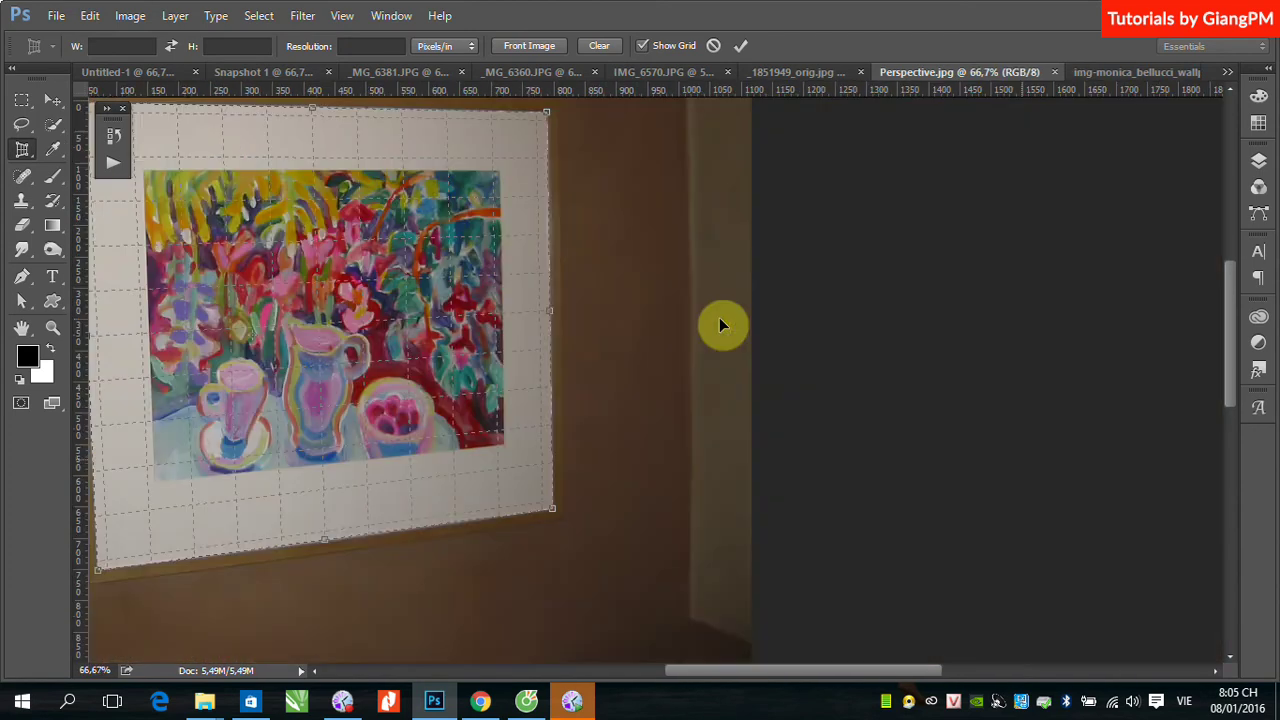
# Commit the perspective crop to turn the matted painting into a flat, head-on rectangle
pyautogui.scroll(-2, 642, 384)
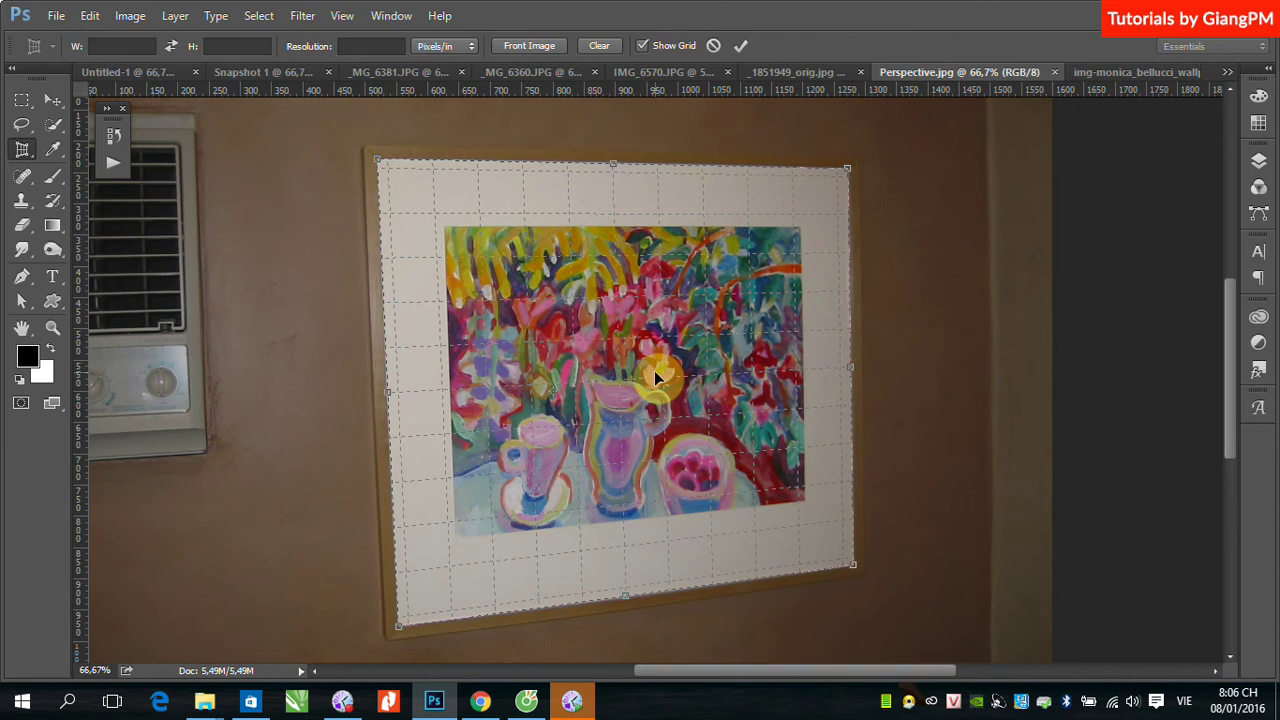
pyautogui.click(741, 48)
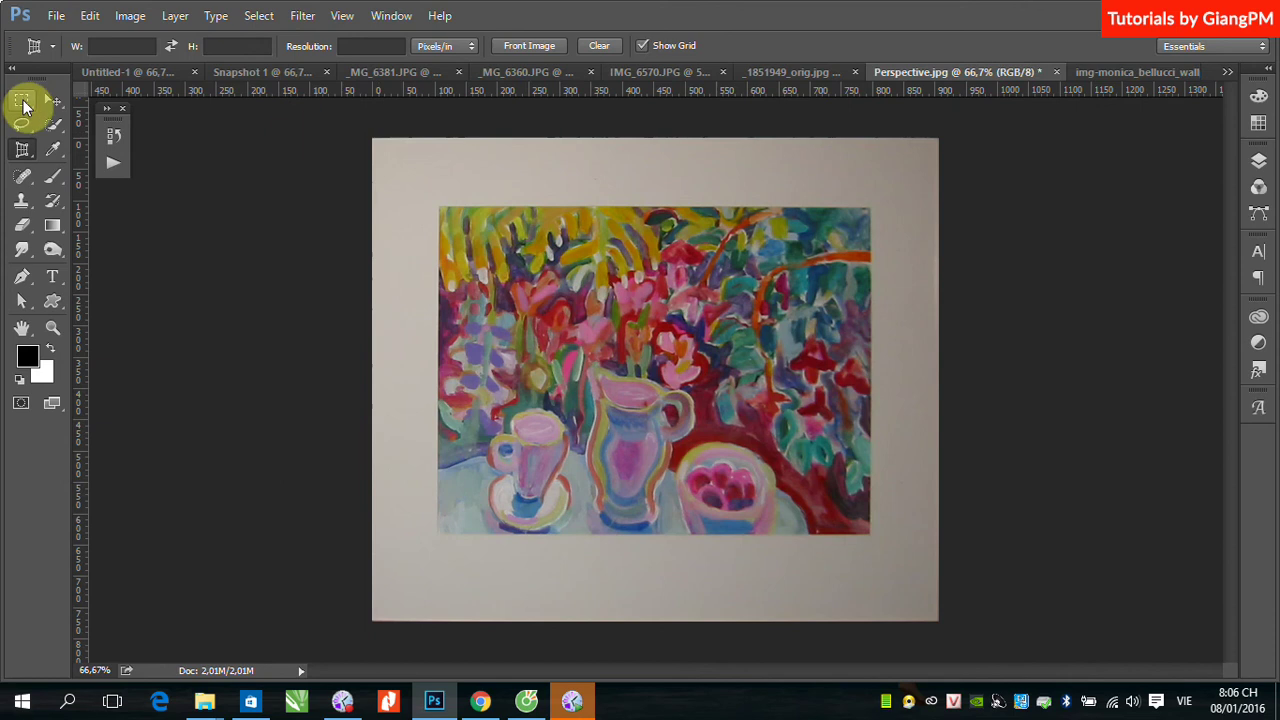
# Draw a rectangular marquee around just the painted area, leaving the white mat outside
pyautogui.click(22, 100)
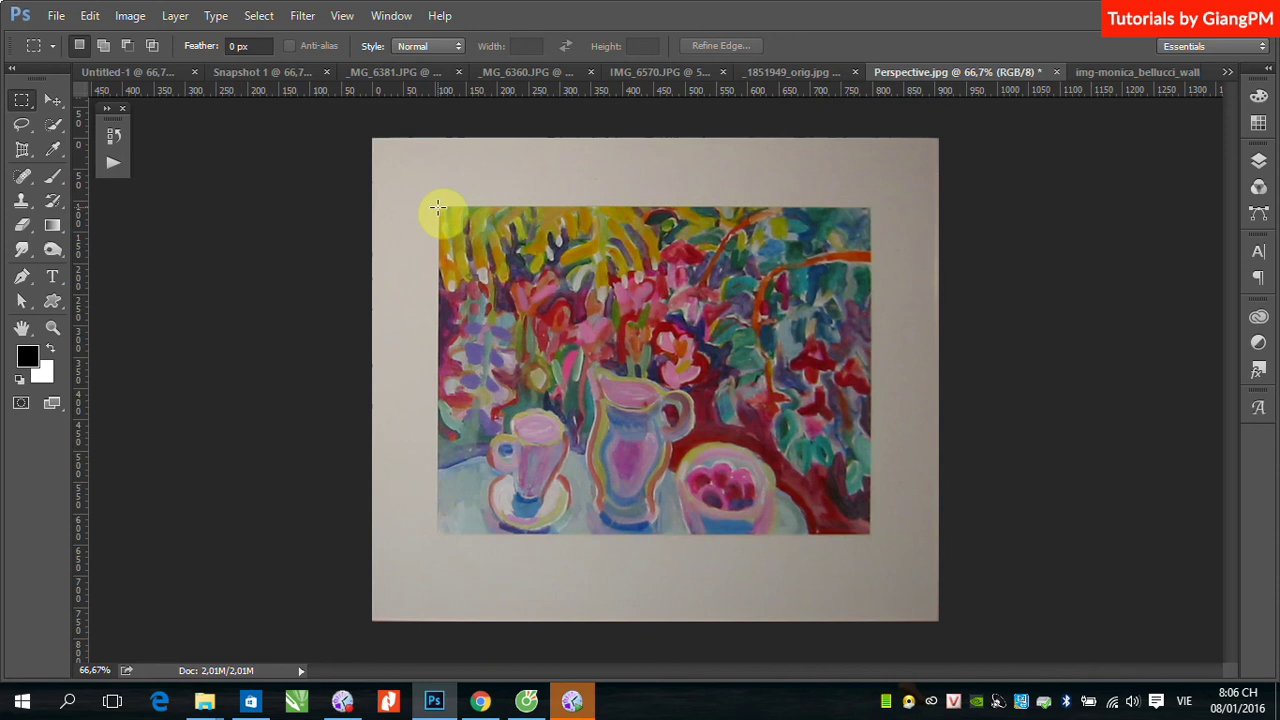
pyautogui.moveTo(437, 207); pyautogui.dragTo(564, 324)
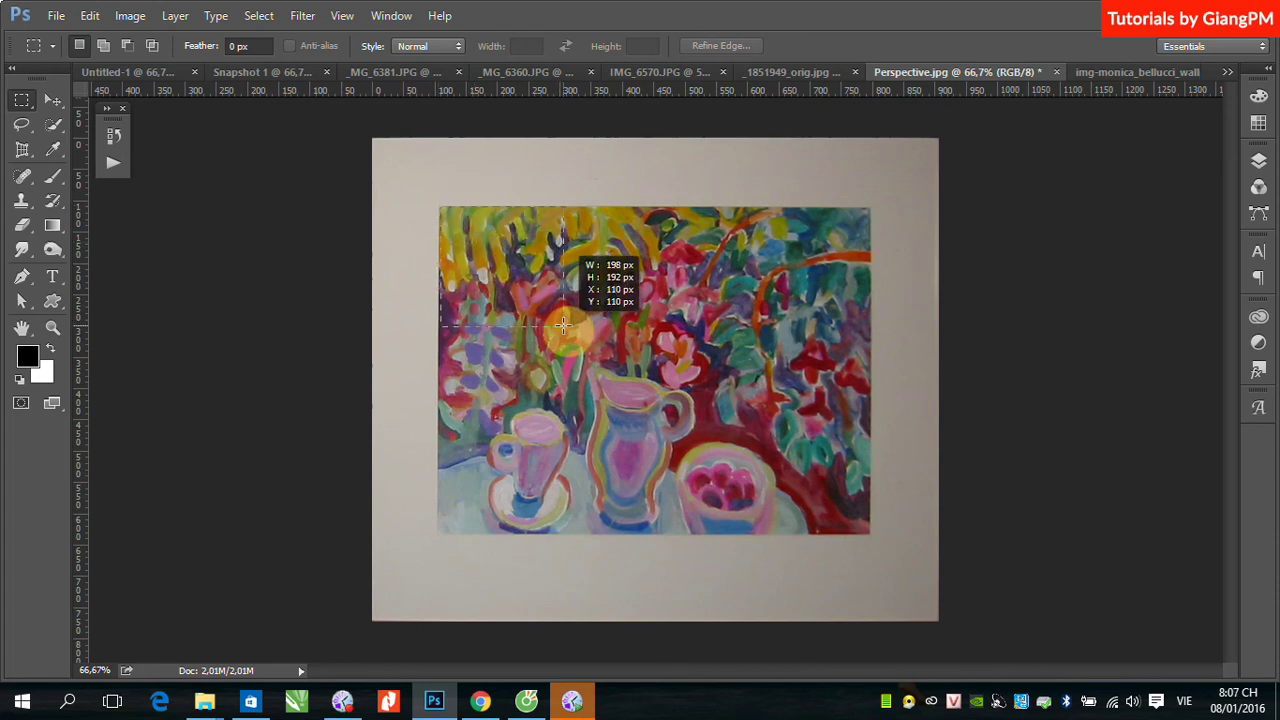
pyautogui.moveTo(564, 324)
pyautogui.mouseDown()
pyautogui.moveTo(783, 545)
pyautogui.moveTo(866, 534)
pyautogui.mouseUp()
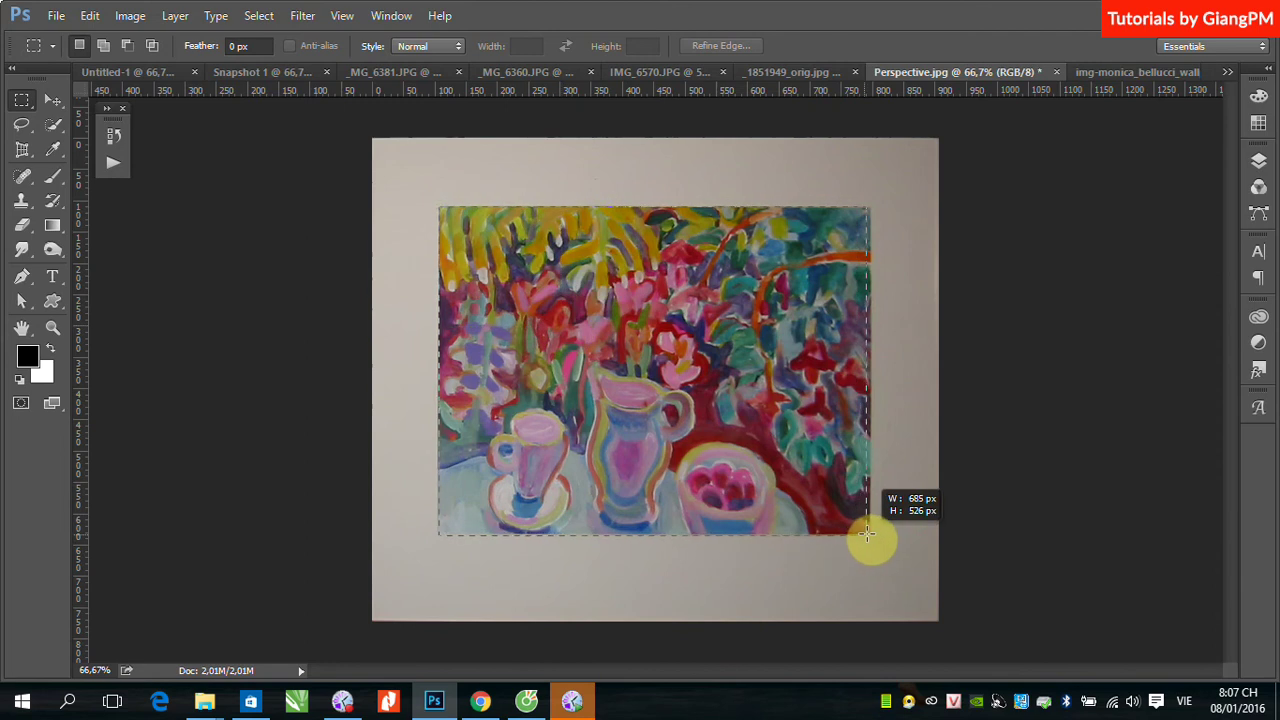
pyautogui.moveTo(866, 534); pyautogui.dragTo(868, 535)
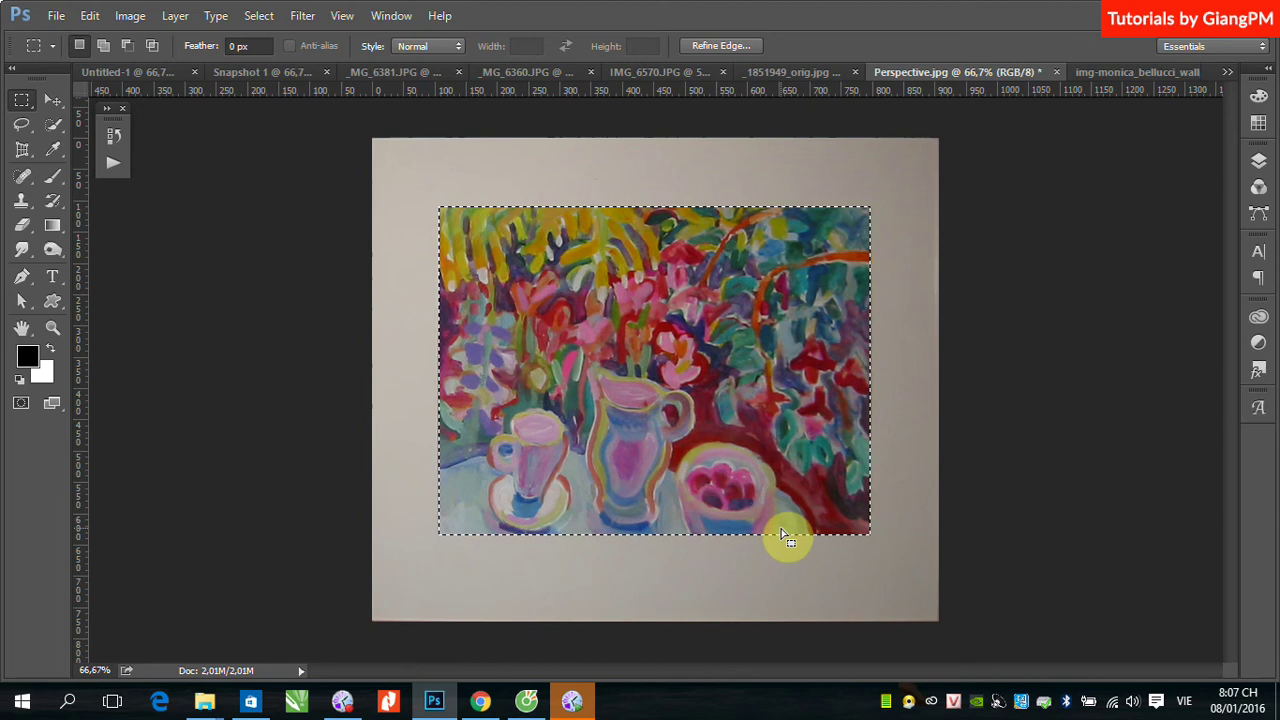
# Use Select > Inverse so only the mat border is selected
pyautogui.click(259, 18)
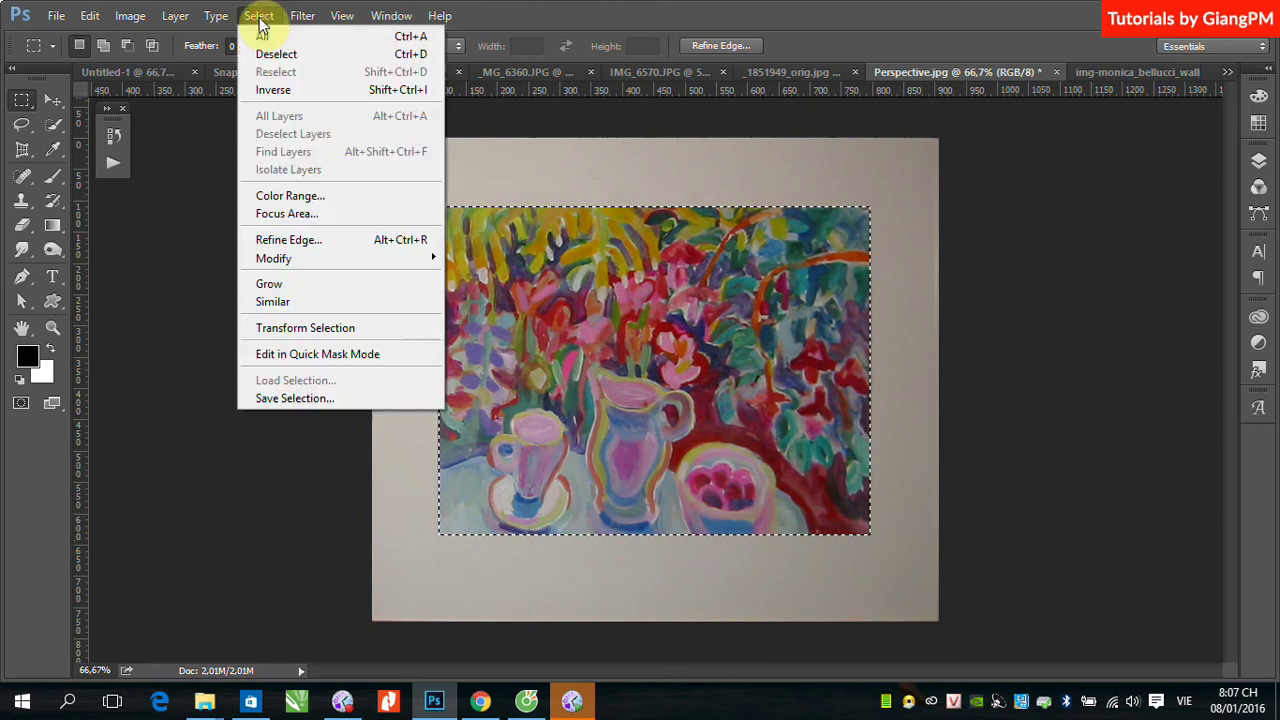
pyautogui.click(287, 91)
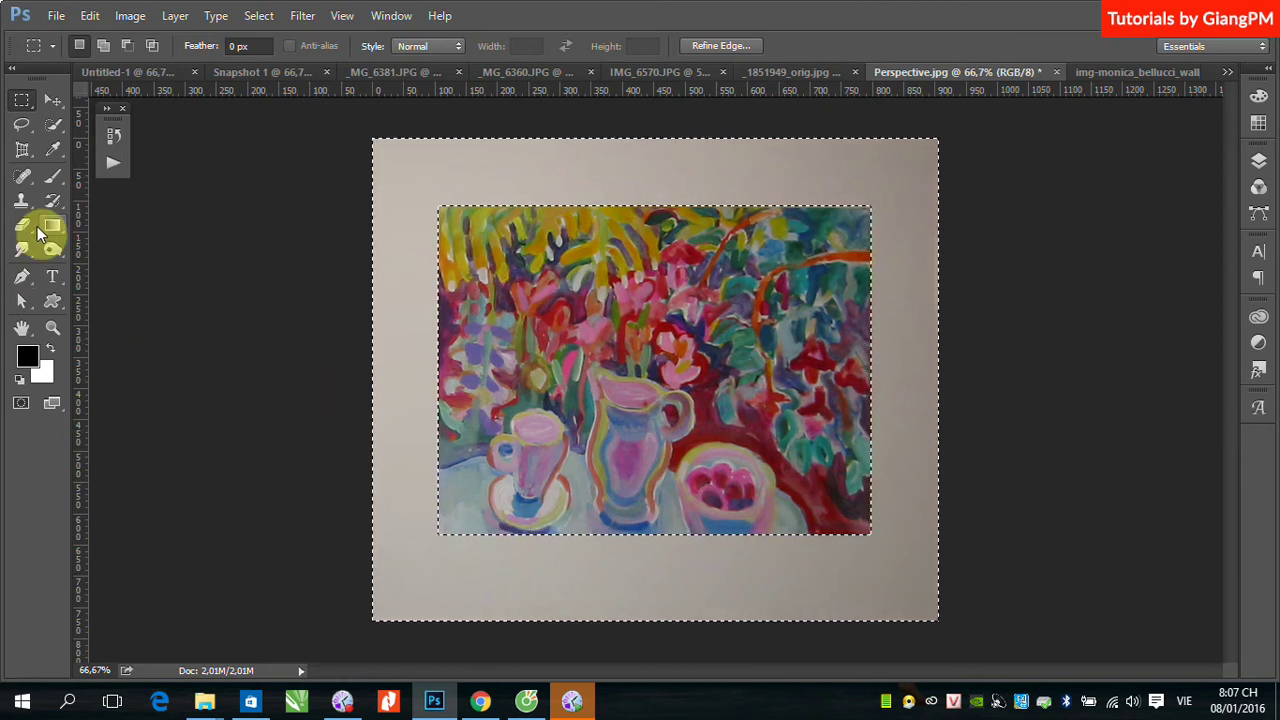
# Sample the mat's beige-grey tone as both foreground and background colours with the Eyedropper
pyautogui.click(52, 148)
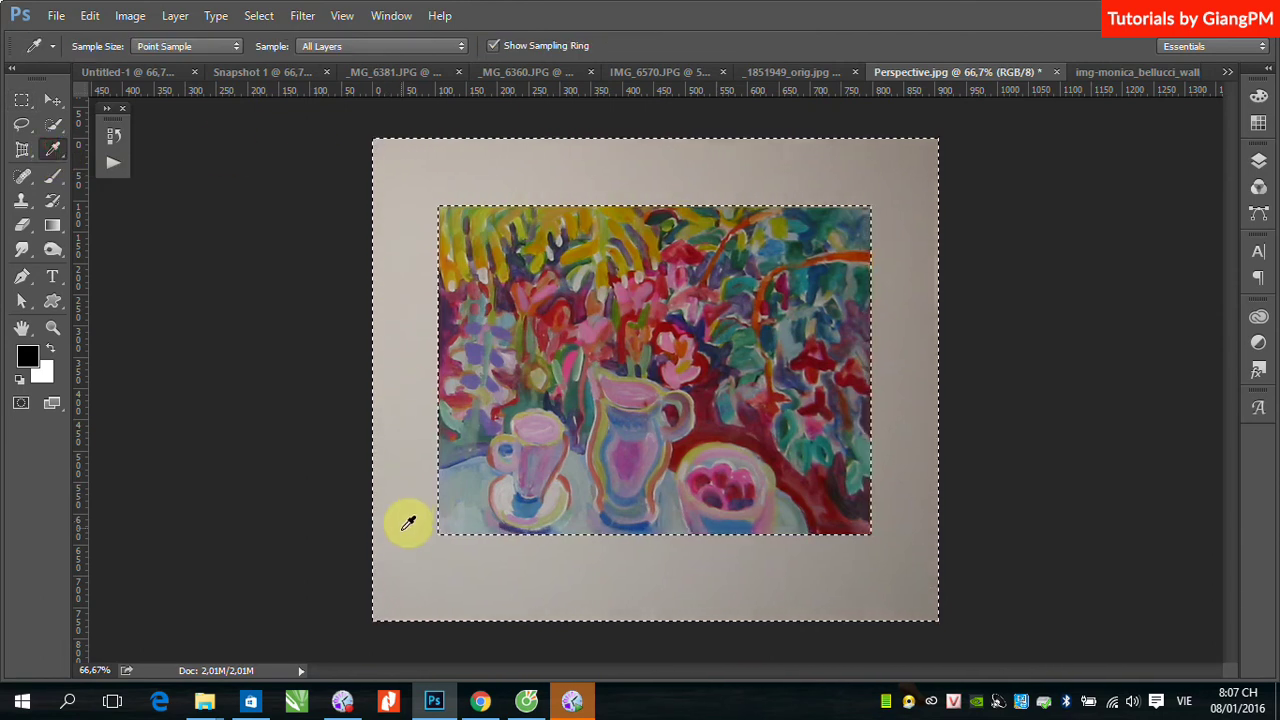
pyautogui.click(408, 527)
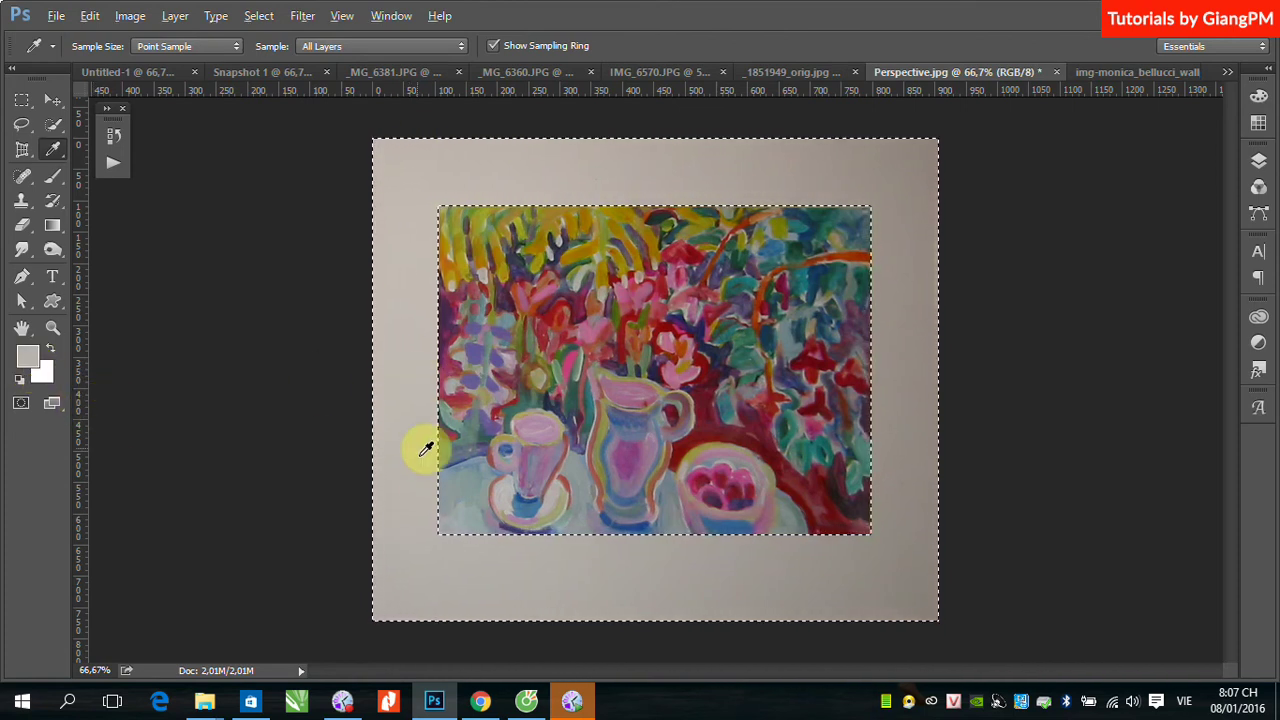
pyautogui.keyDown('alt'); pyautogui.click(408, 494); pyautogui.keyUp('alt')
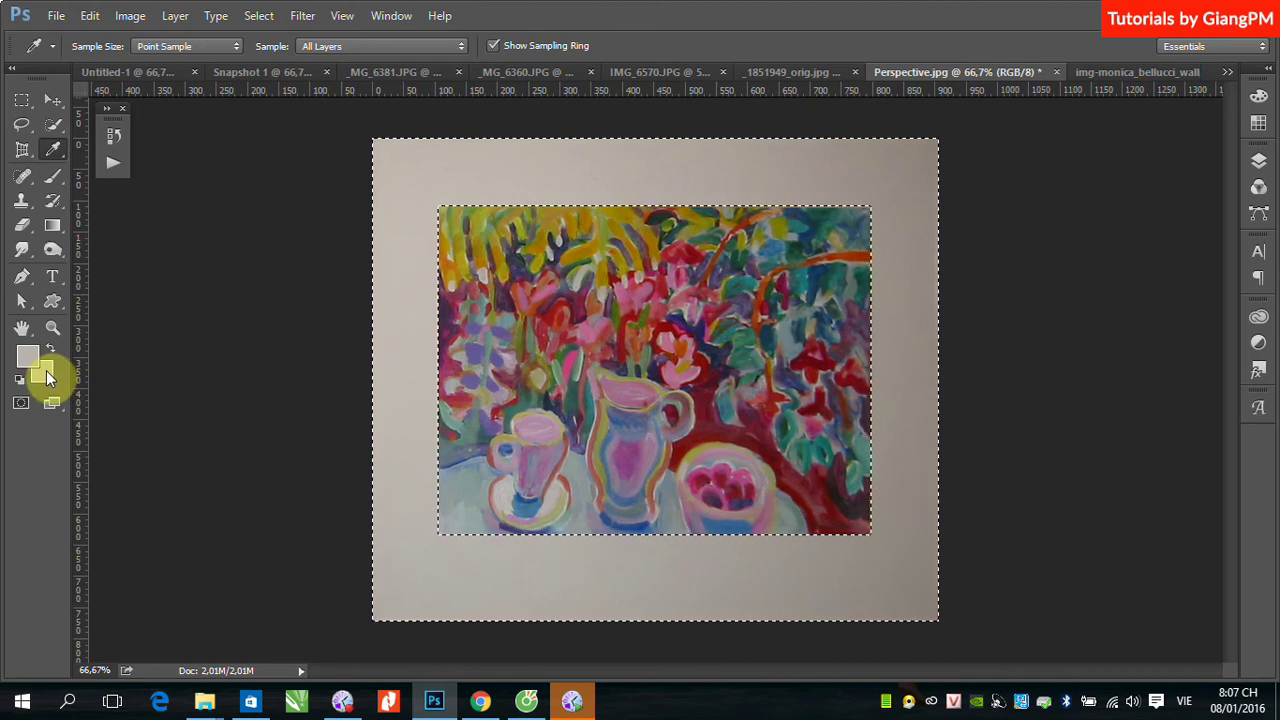
pyautogui.click(54, 100)
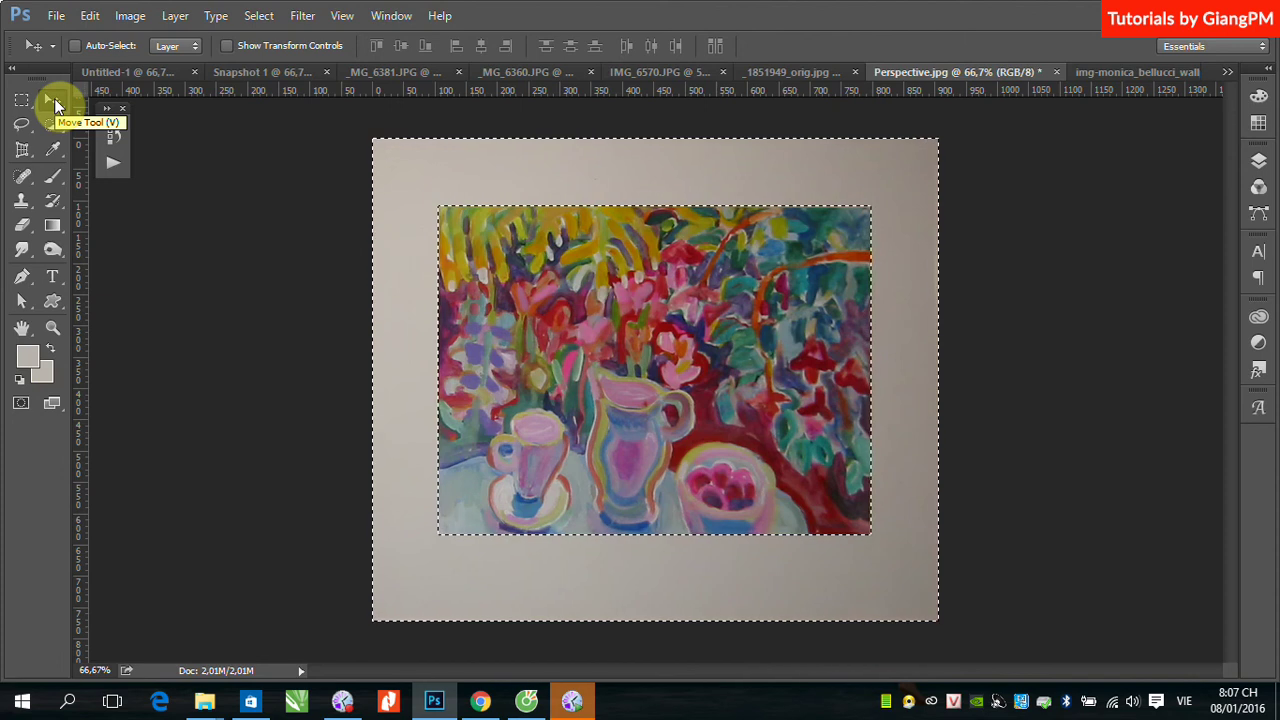
# Fill the selected mat border with the sampled background colour, then deselect
pyautogui.hotkey('ctrl', 'BackSpace')
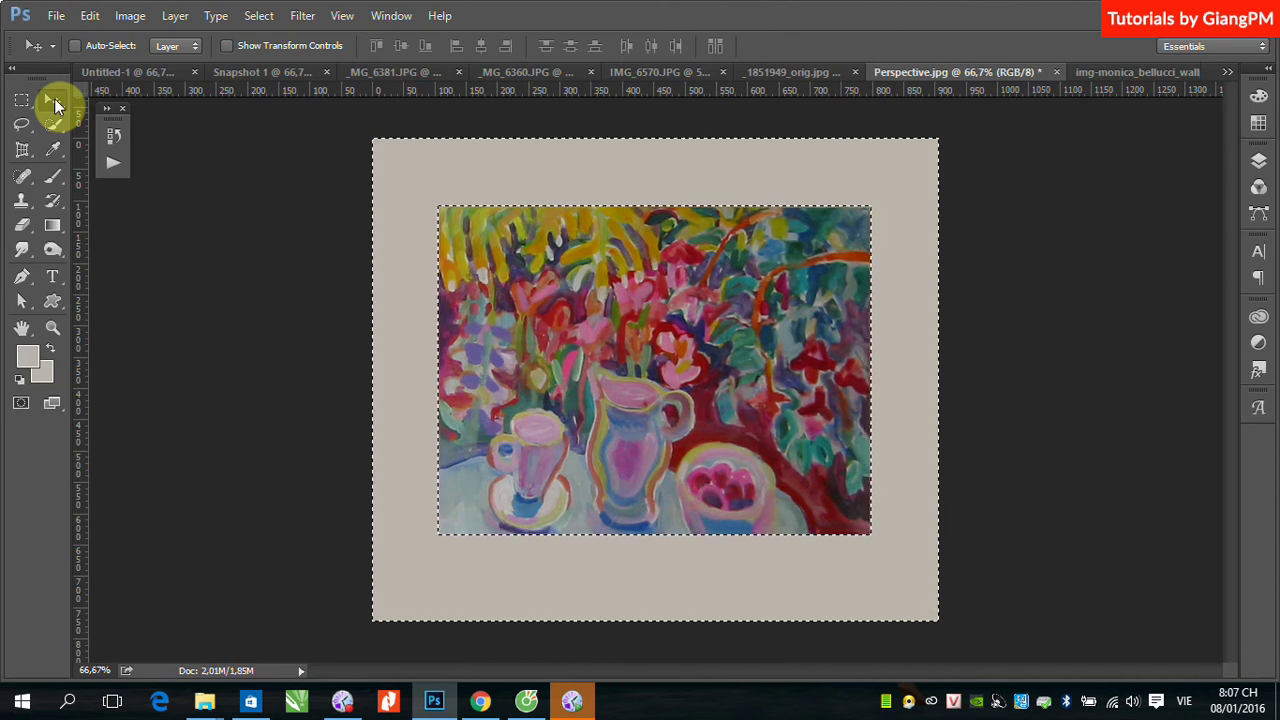
pyautogui.hotkey('ctrl', 'd')
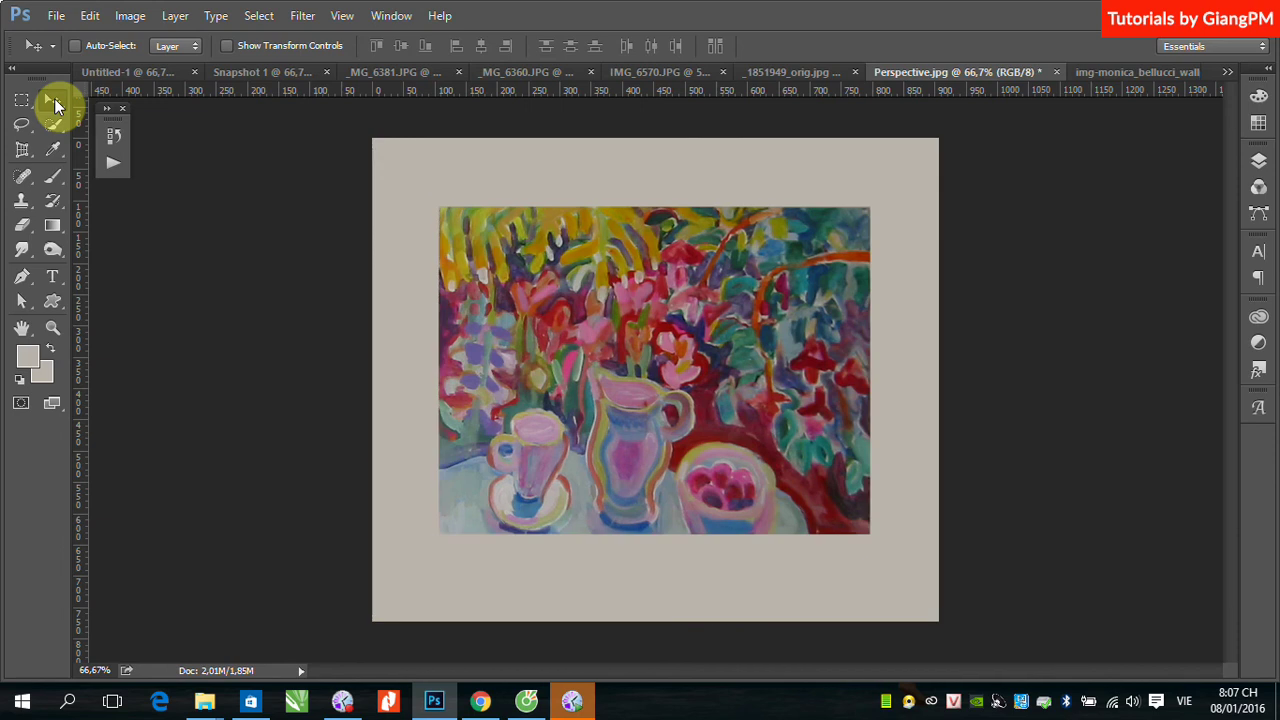